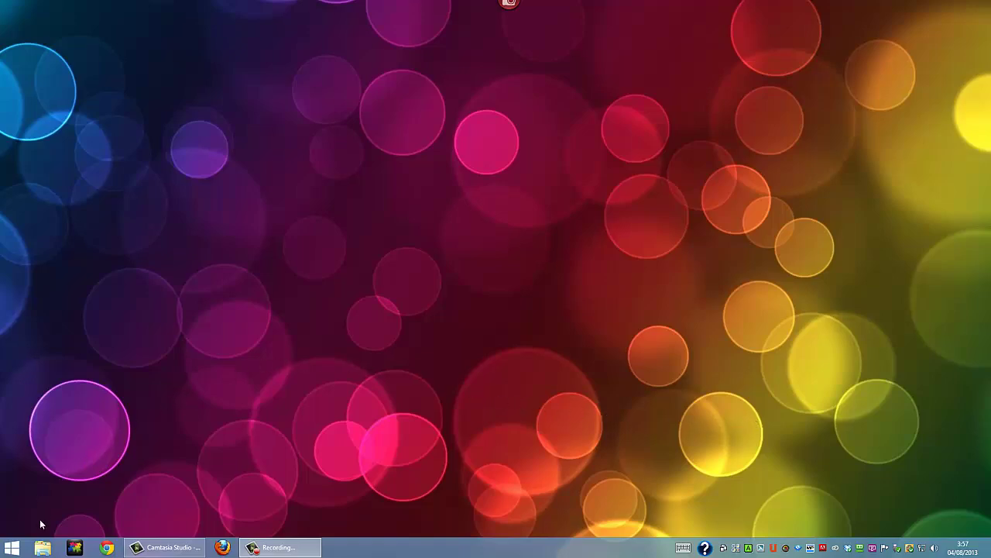
- Look through the installed programs and examine the contents of the Krita and Krita (64) groups
{"action": "left_click", "coordinate": [11, 548]}
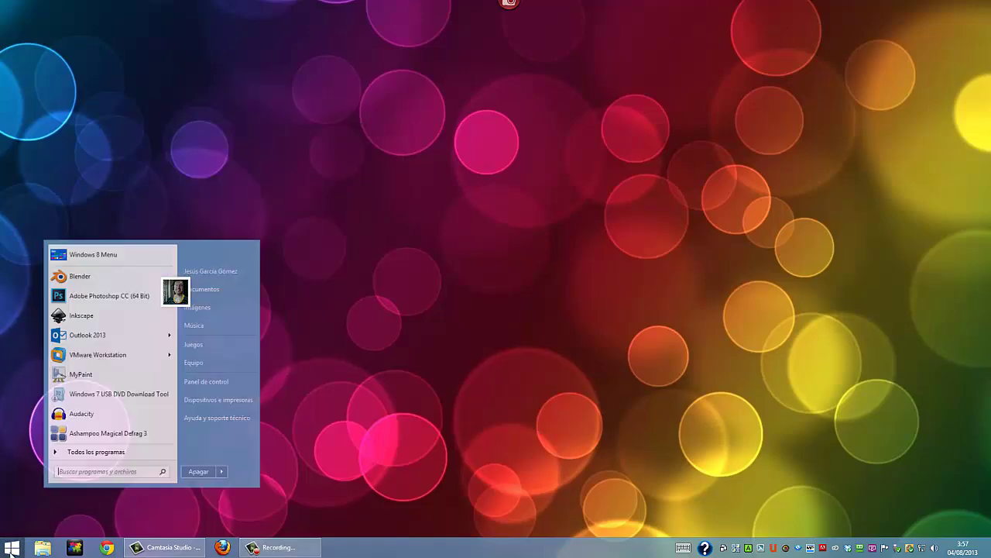
{"action": "left_click", "coordinate": [31, 502]}
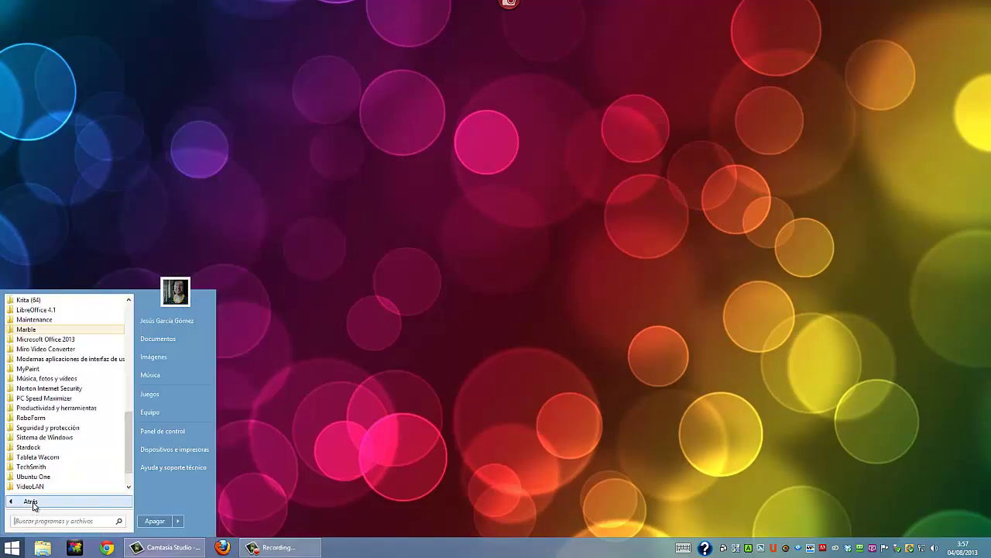
{"action": "scroll", "coordinate": [32, 440], "scroll_direction": "down", "scroll_amount": 1}
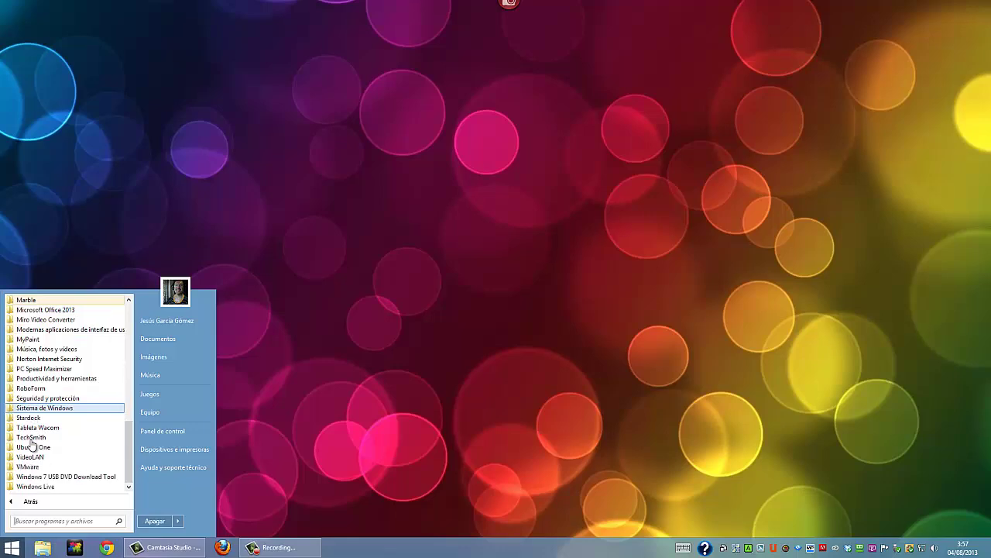
{"action": "scroll", "coordinate": [31, 443], "scroll_direction": "up", "scroll_amount": 3}
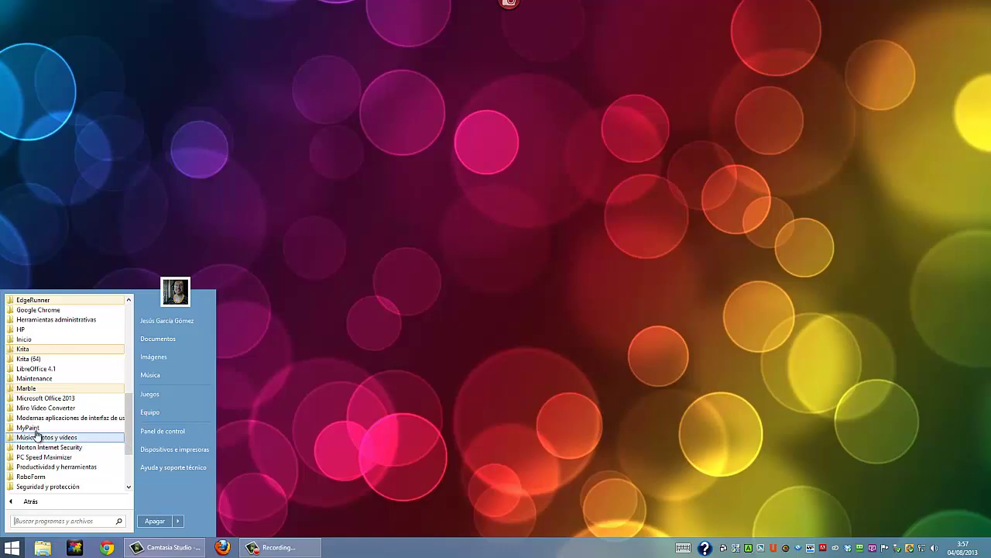
{"action": "left_click", "coordinate": [31, 351]}
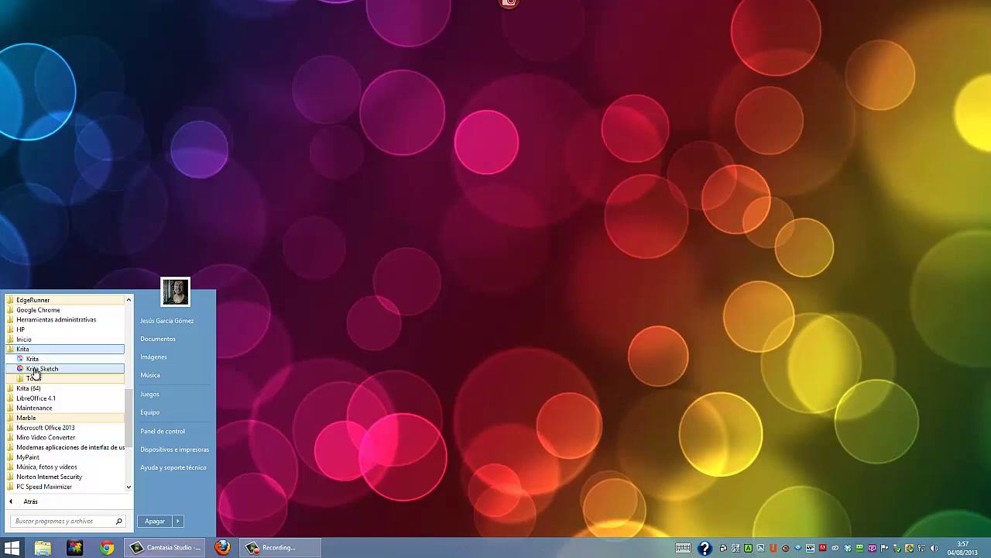
{"action": "left_click", "coordinate": [33, 389]}
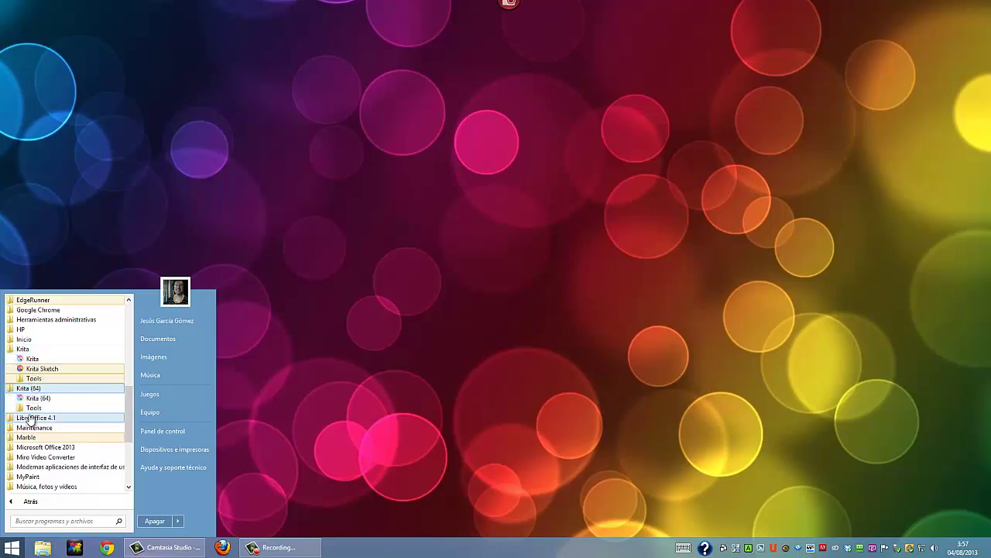
- Launch Calligra Words from the Calligra Suite program group and maximize its window
{"action": "scroll", "coordinate": [31, 387], "scroll_direction": "up", "scroll_amount": 3}
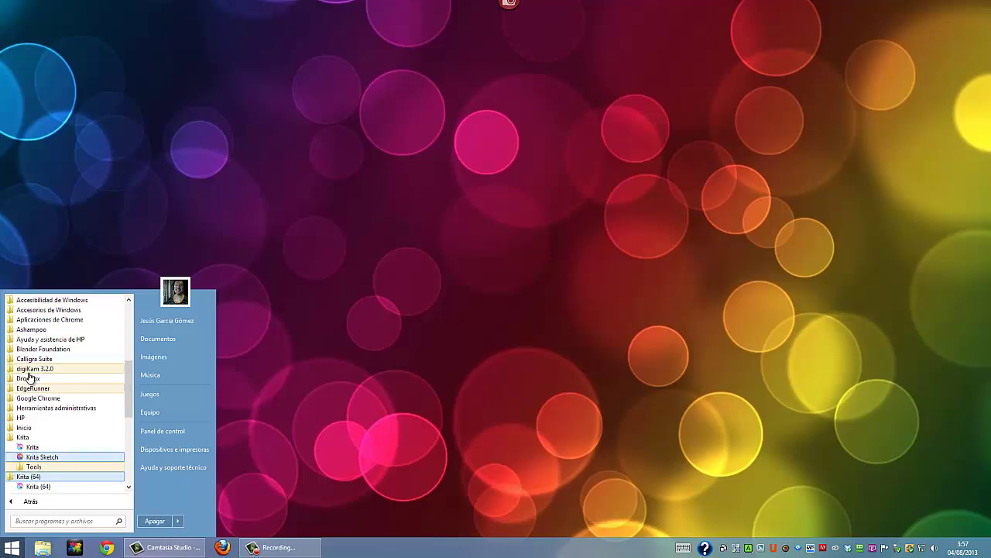
{"action": "left_click", "coordinate": [34, 359]}
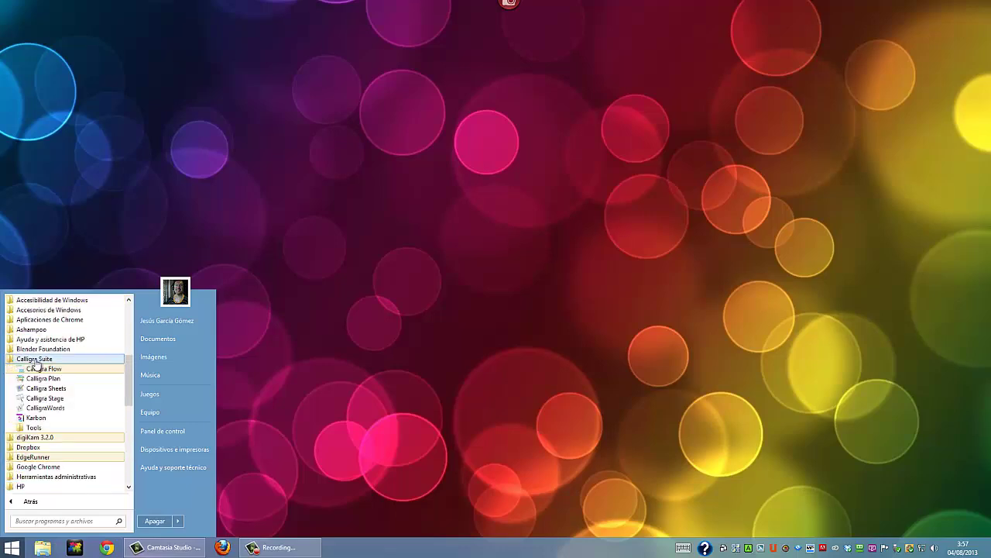
{"action": "left_click", "coordinate": [38, 406]}
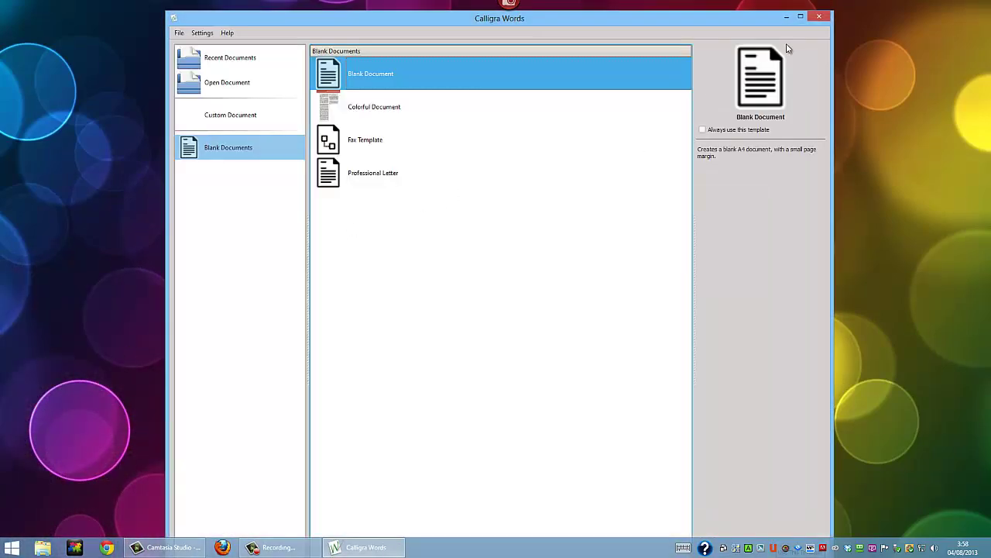
{"action": "left_click", "coordinate": [801, 16]}
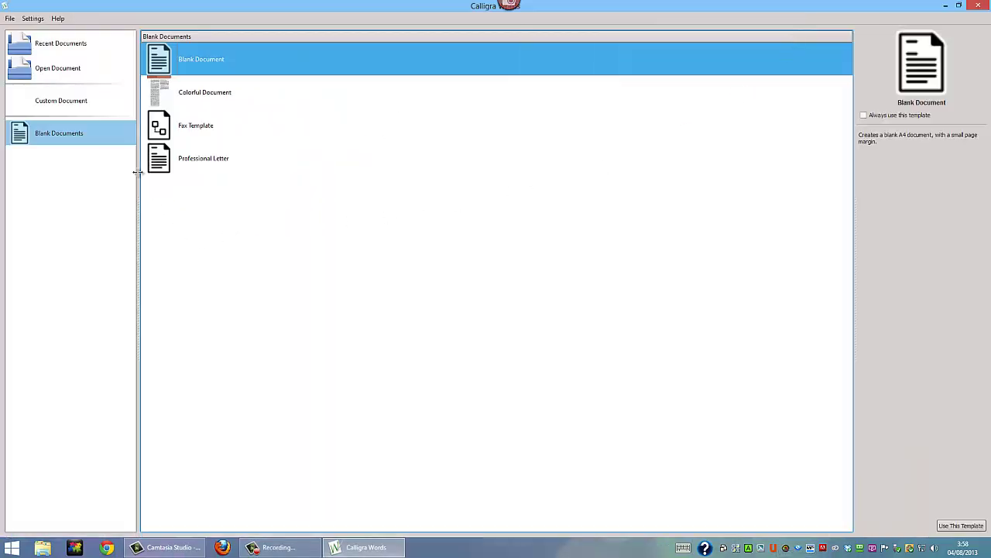
- Start a new document from the Blank Document template in a second Calligra Words window
{"action": "left_click", "coordinate": [9, 19]}
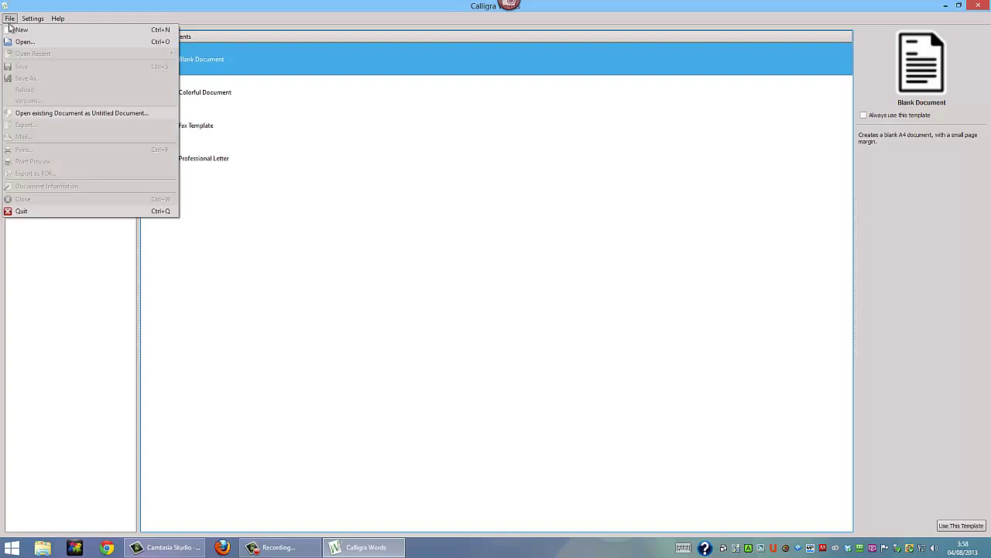
{"action": "left_click", "coordinate": [11, 29]}
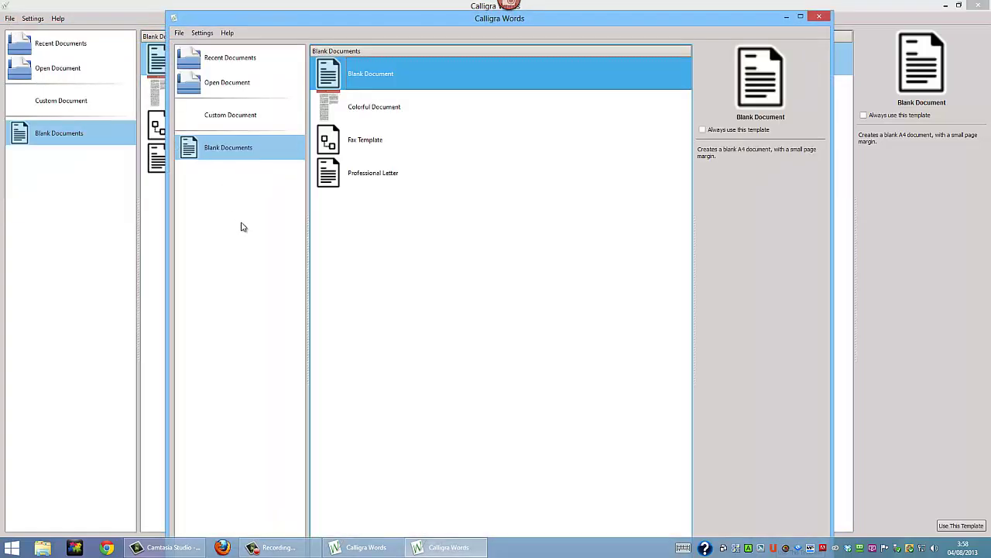
{"action": "double_click", "coordinate": [362, 77]}
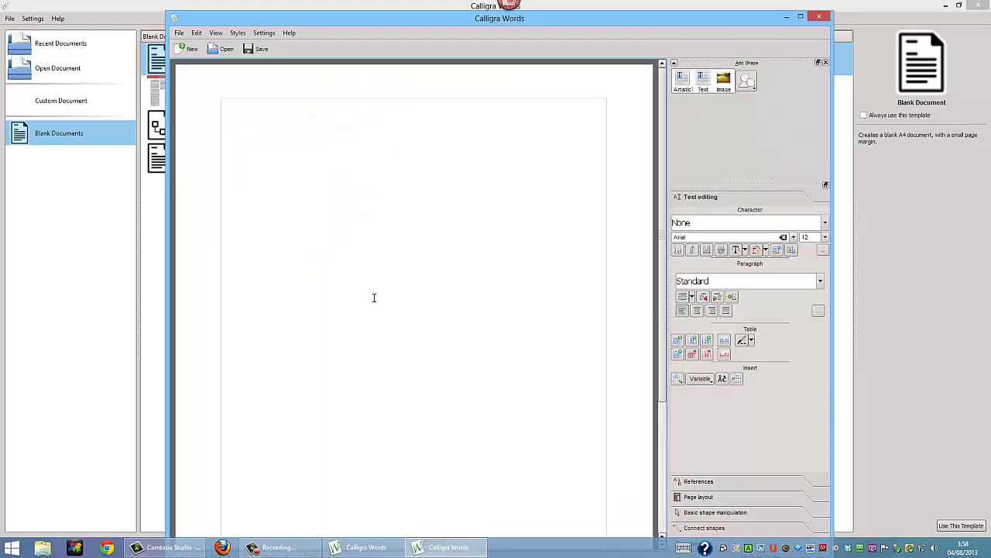
- Write the sample line "Esto es un texto de ejemplo" at the start of the blank document
{"action": "type", "text": "Este"}
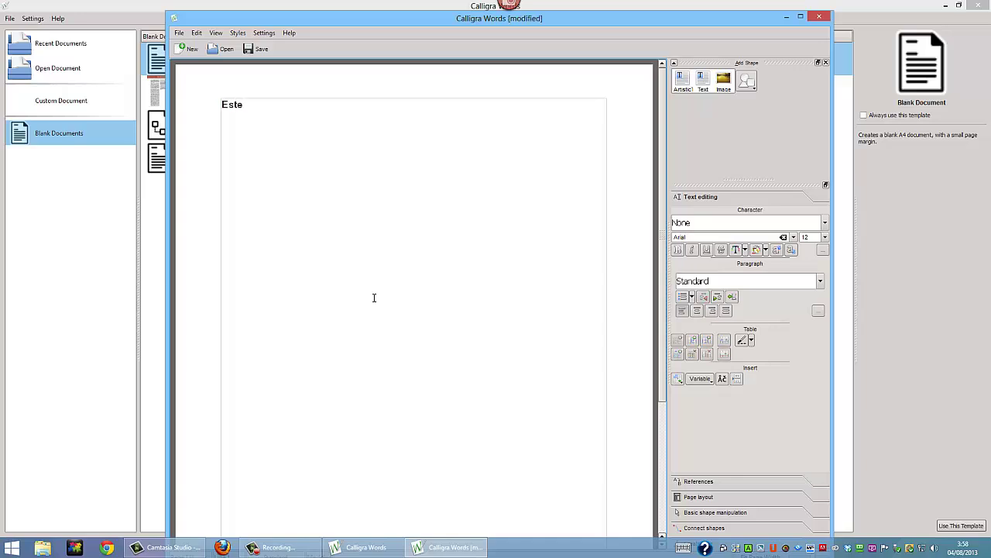
{"action": "key", "text": "BackSpace"}
{"action": "type", "text": "o es un texto e"}
{"action": "key", "text": "BackSpace"}
{"action": "type", "text": "de ejempl."}
{"action": "key", "text": "BackSpace"}
{"action": "type", "text": "o"}
- Switch the document window to full screen mode
{"action": "left_click", "coordinate": [179, 33]}
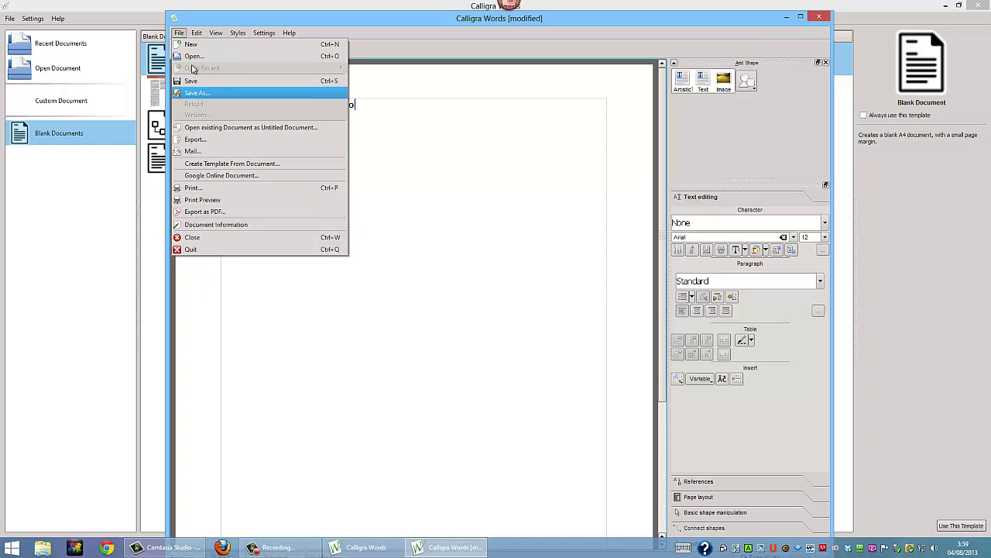
{"action": "mouse_move", "coordinate": [199, 34]}
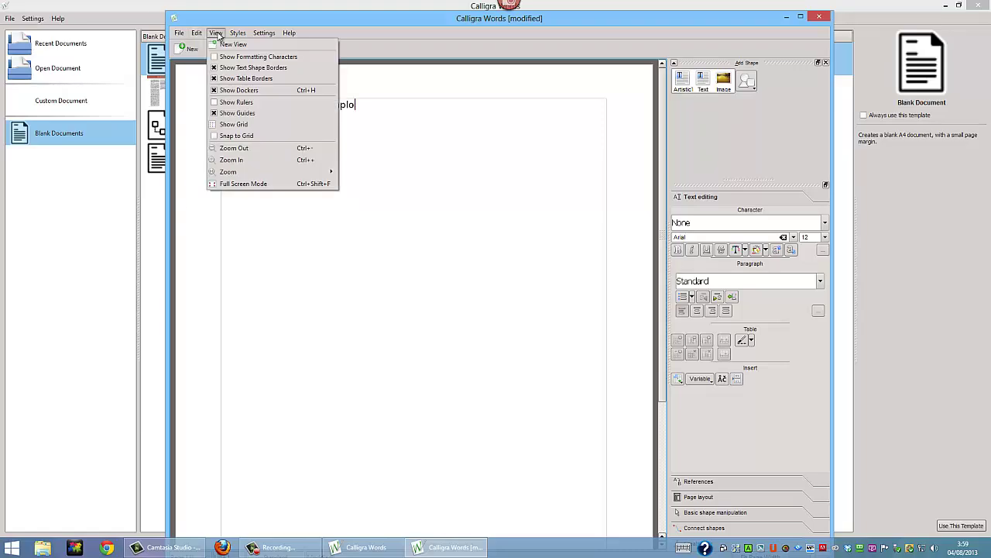
{"action": "left_click", "coordinate": [240, 187]}
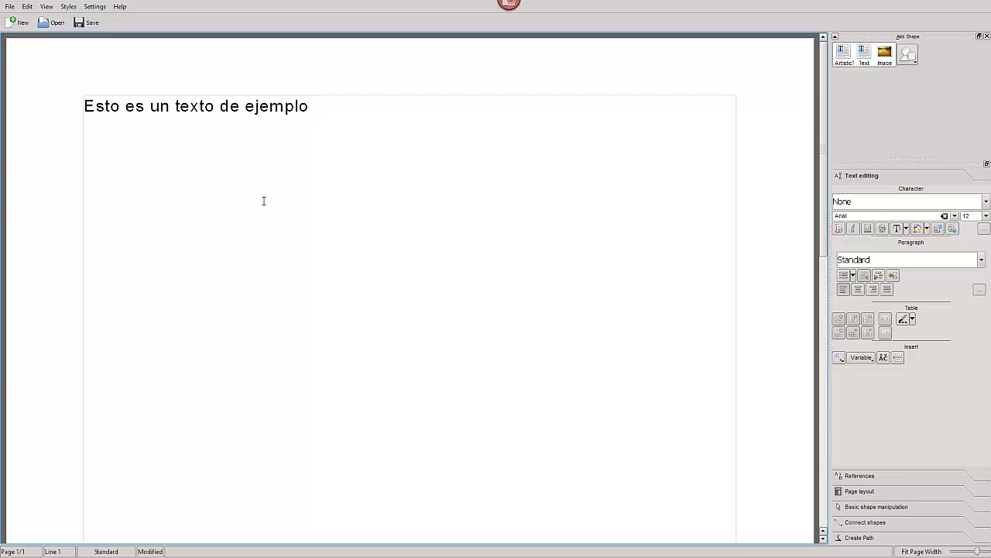
{"action": "left_click", "coordinate": [847, 61]}
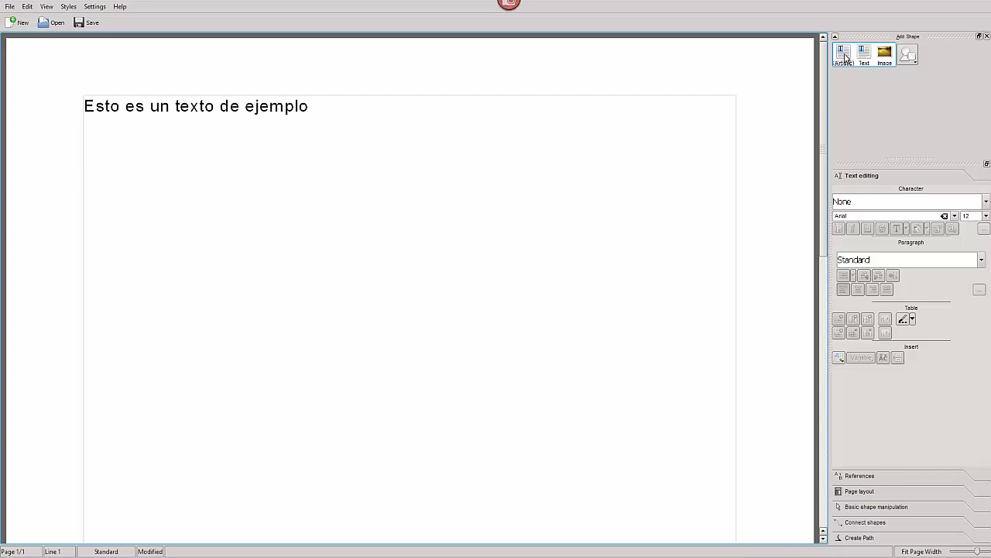
{"action": "left_click", "coordinate": [866, 56]}
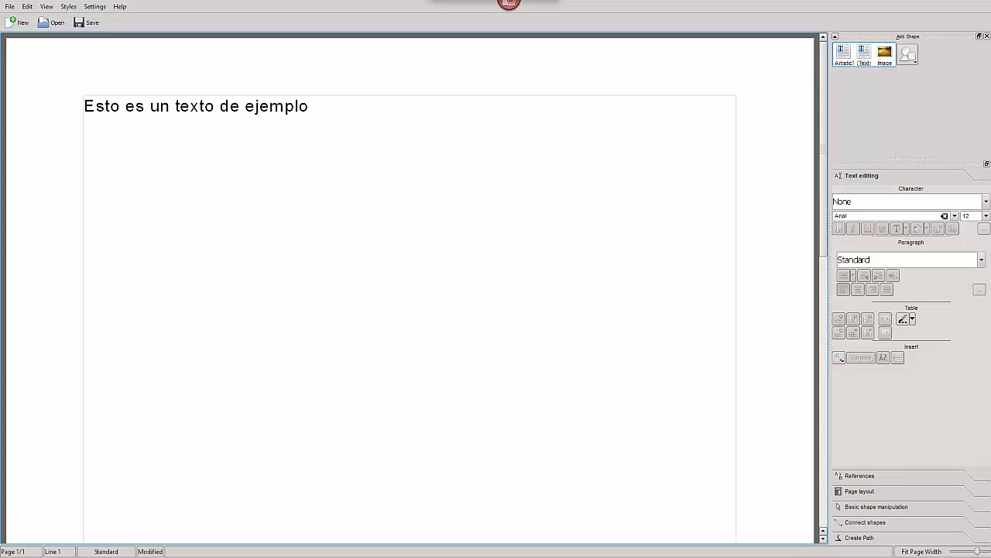
- Show the formatting characters in the document and hide them again
{"action": "left_click", "coordinate": [27, 8]}
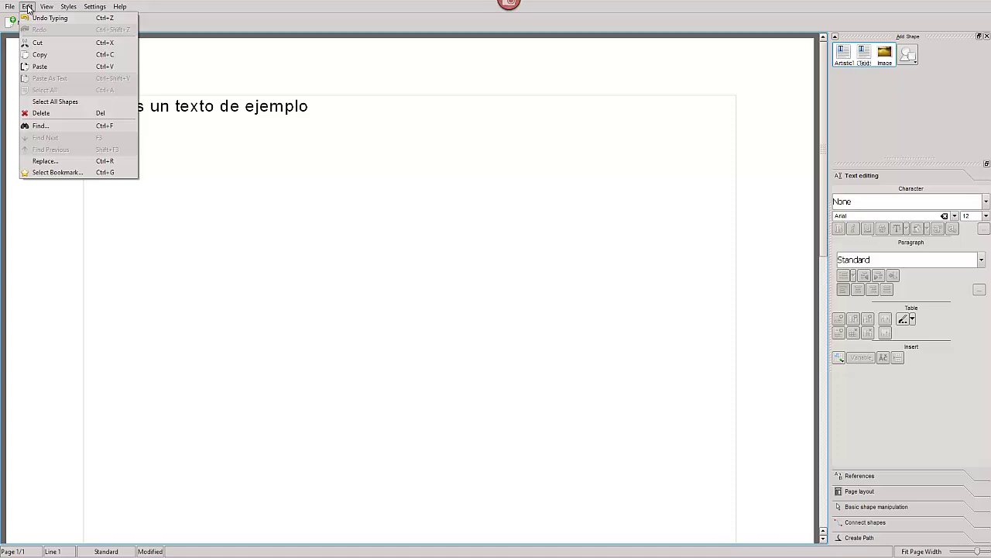
{"action": "mouse_move", "coordinate": [47, 7]}
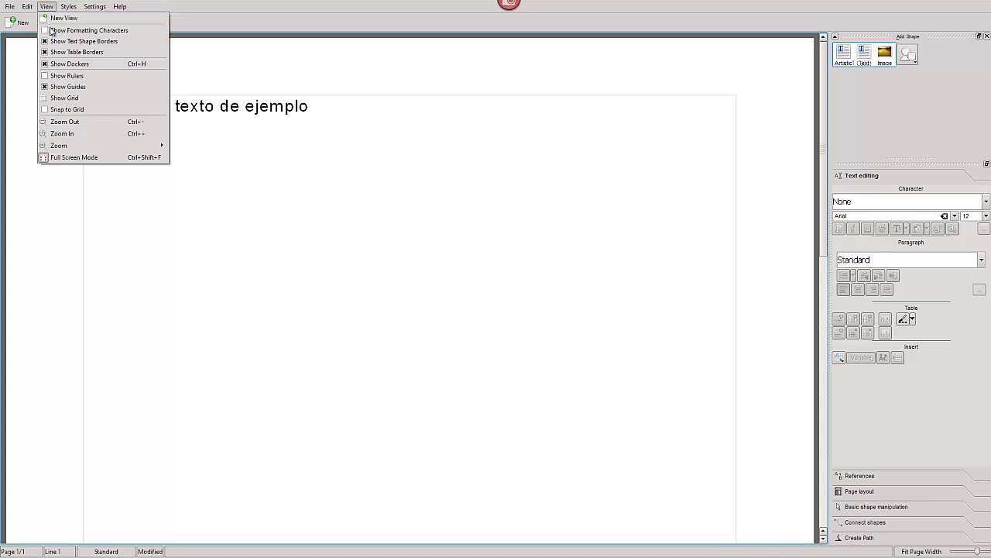
{"action": "left_click", "coordinate": [51, 31]}
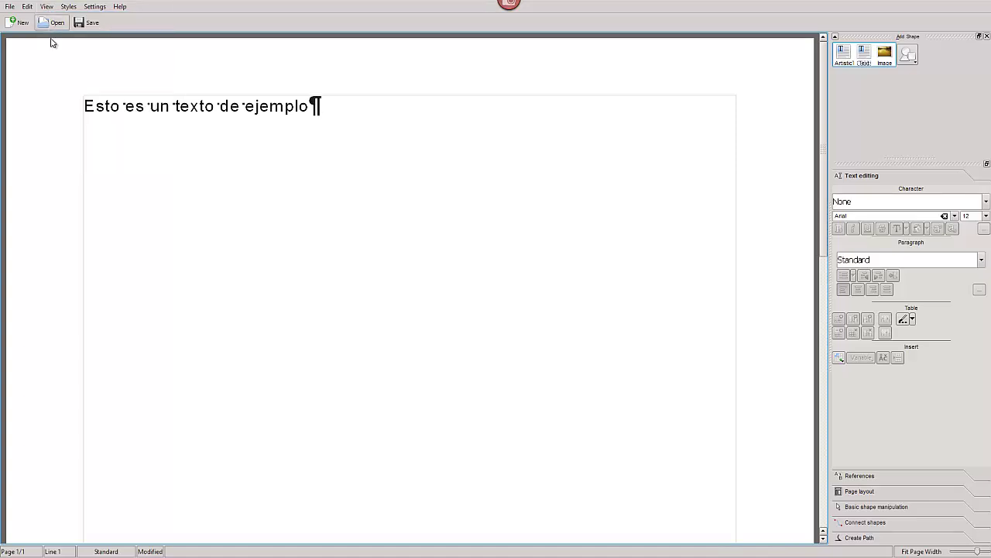
{"action": "left_click", "coordinate": [46, 6]}
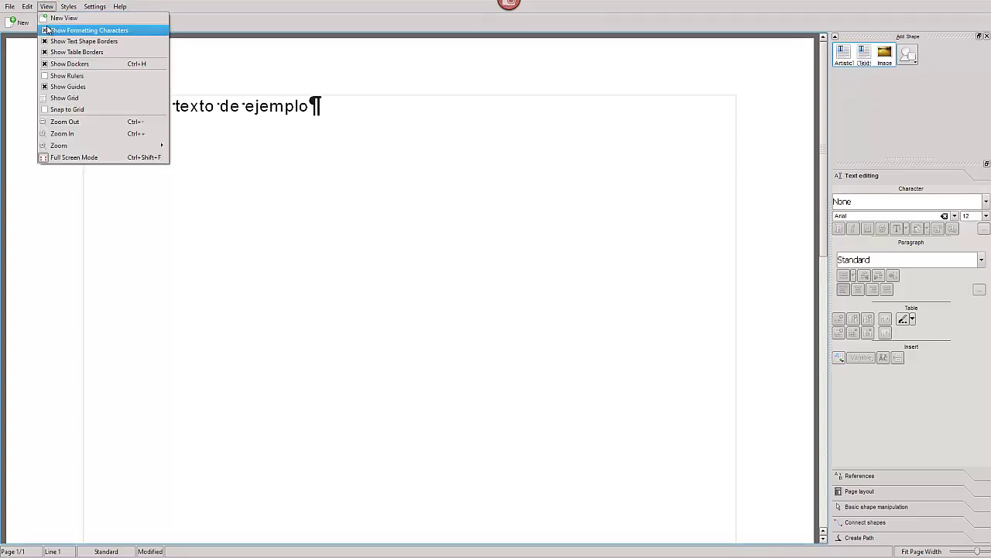
{"action": "left_click", "coordinate": [48, 30]}
- Display the grid over the page and turn it off again
{"action": "left_click", "coordinate": [45, 7]}
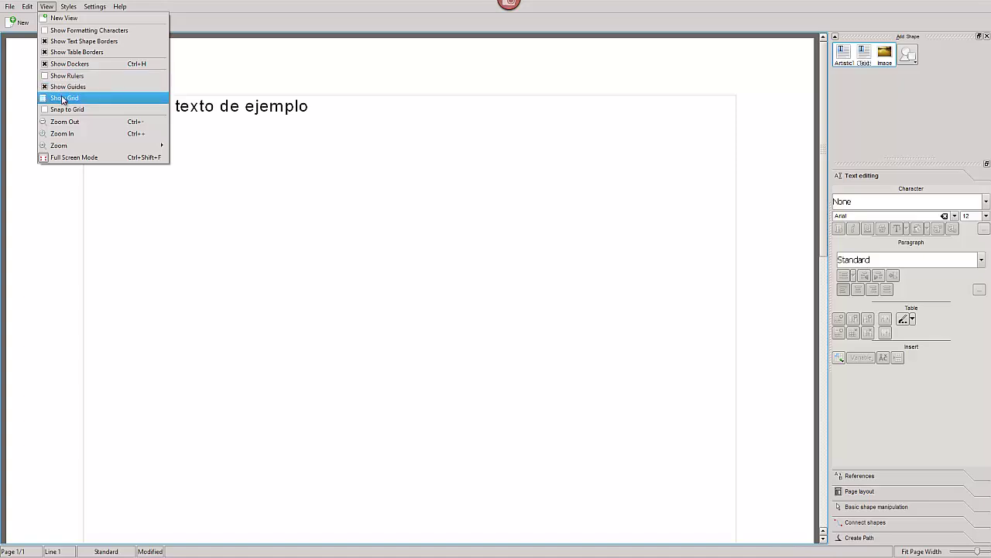
{"action": "left_click", "coordinate": [62, 99]}
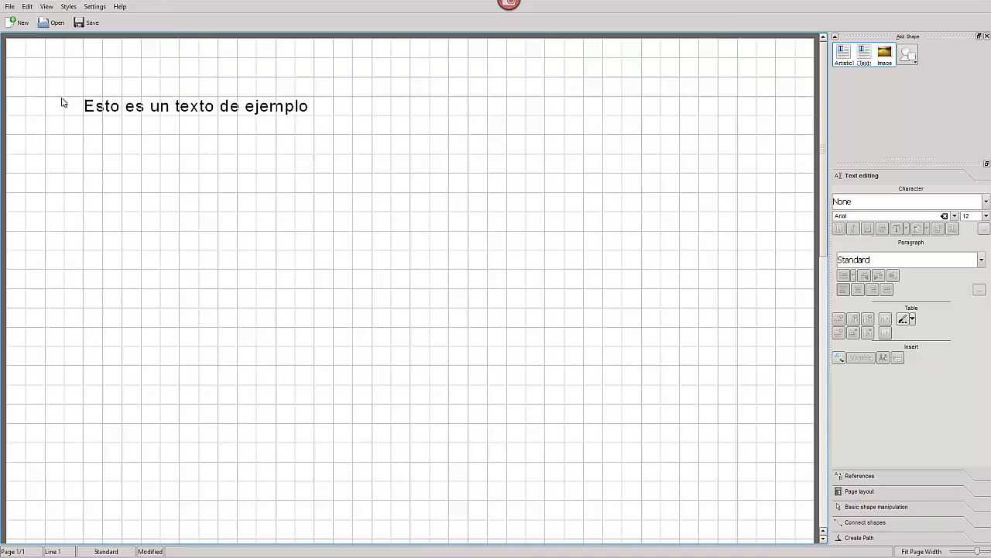
{"action": "left_click", "coordinate": [27, 9]}
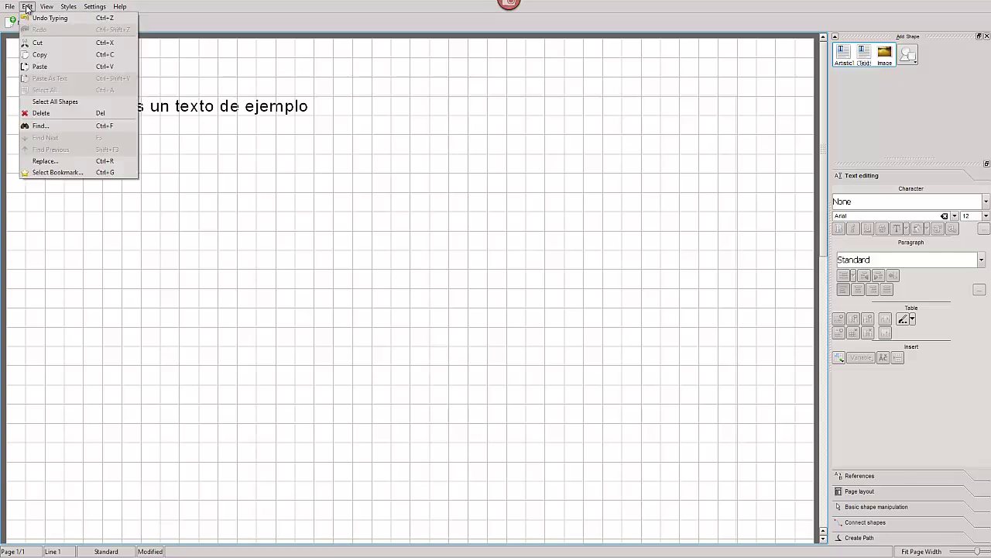
{"action": "mouse_move", "coordinate": [47, 7]}
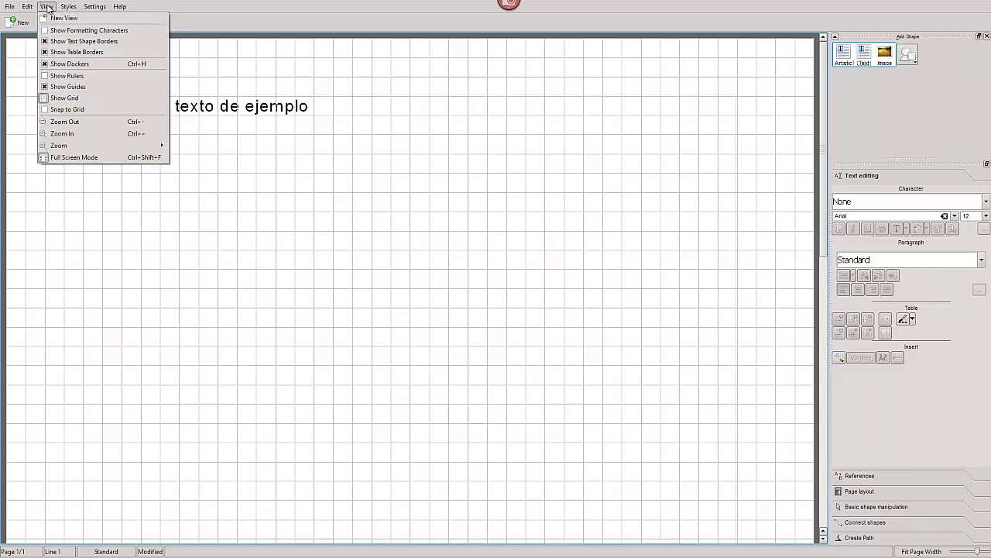
{"action": "left_click", "coordinate": [49, 97]}
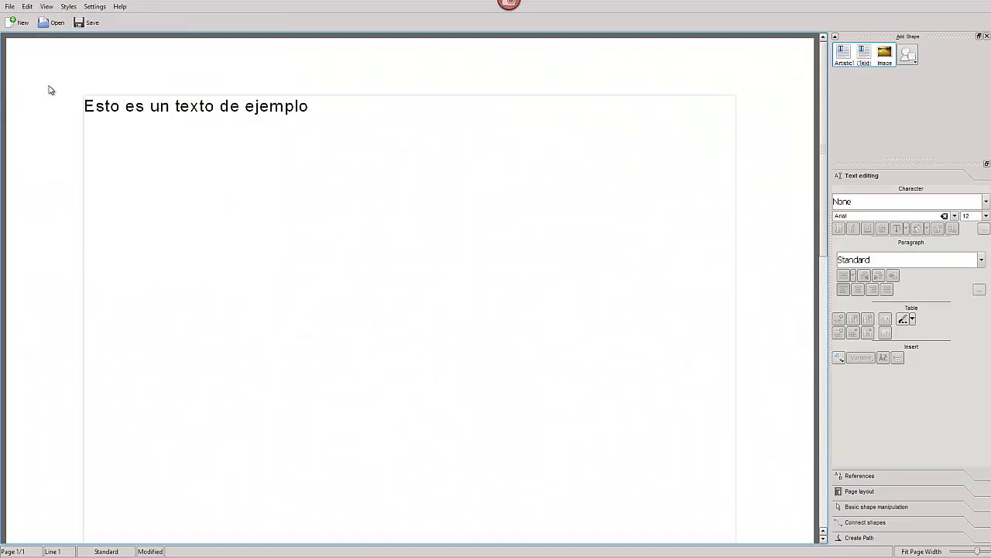
- Enable snapping to the grid and disable it again
{"action": "left_click", "coordinate": [47, 7]}
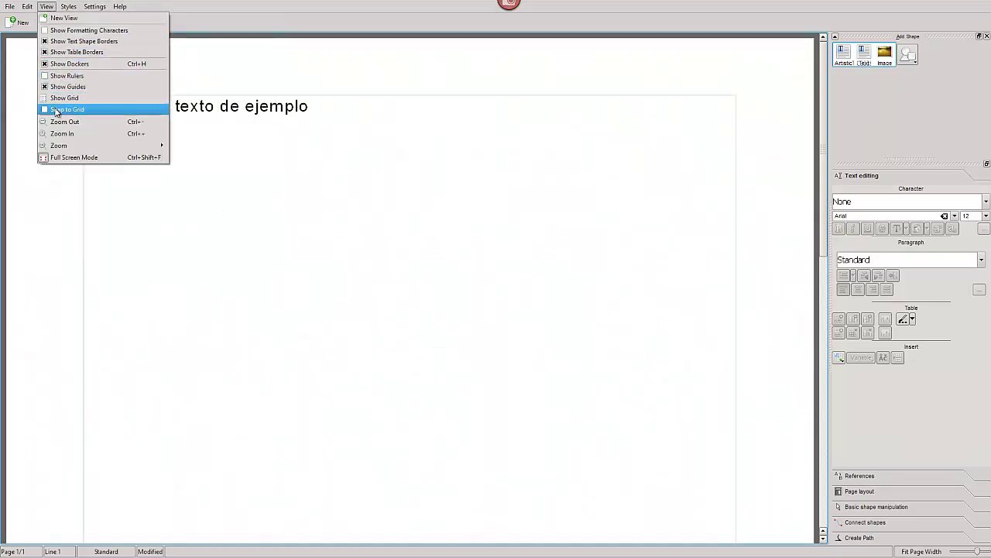
{"action": "left_click", "coordinate": [55, 111]}
{"action": "left_click", "coordinate": [46, 7]}
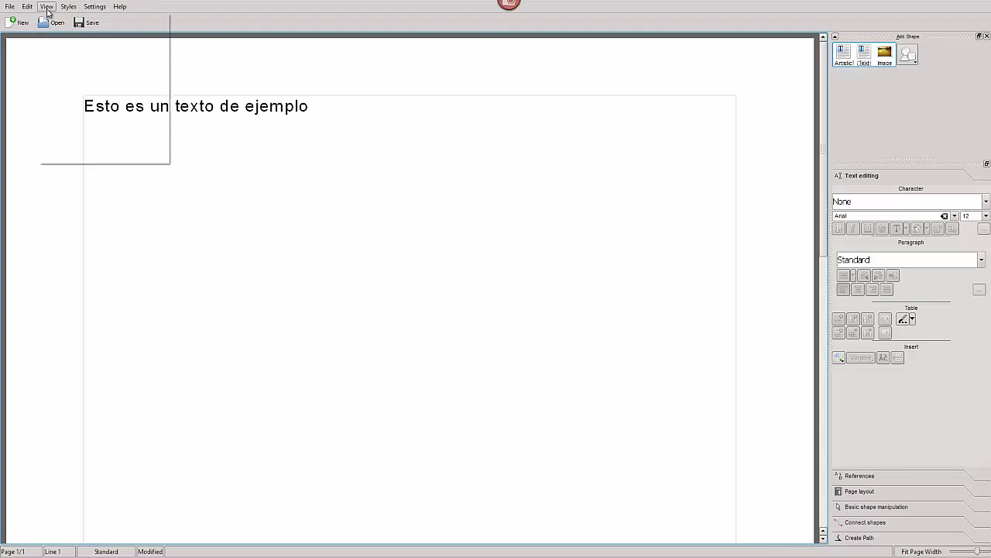
{"action": "left_click", "coordinate": [49, 111]}
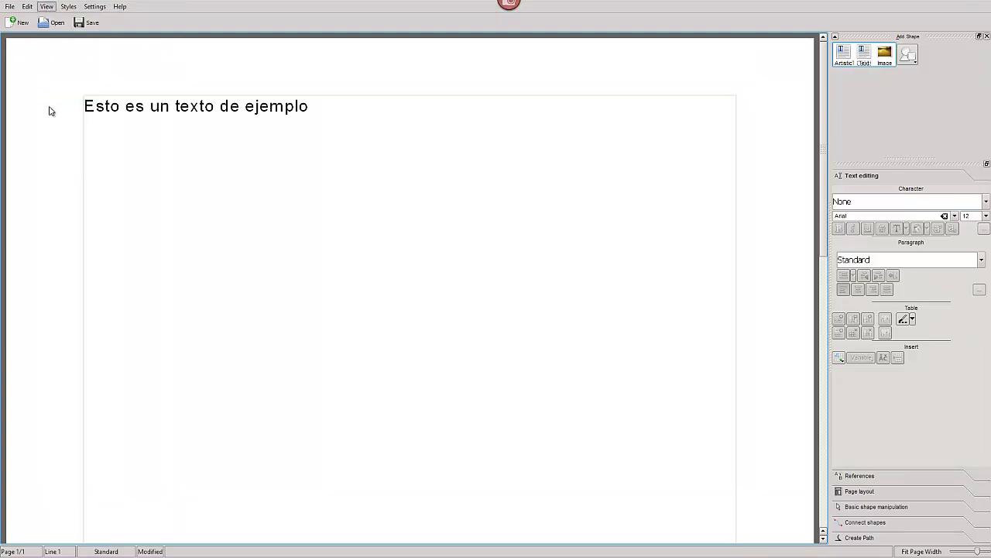
- Review the actions available for the File toolbar in the toolbar configuration, select About KDE, and close the configuration
{"action": "left_click", "coordinate": [46, 7]}
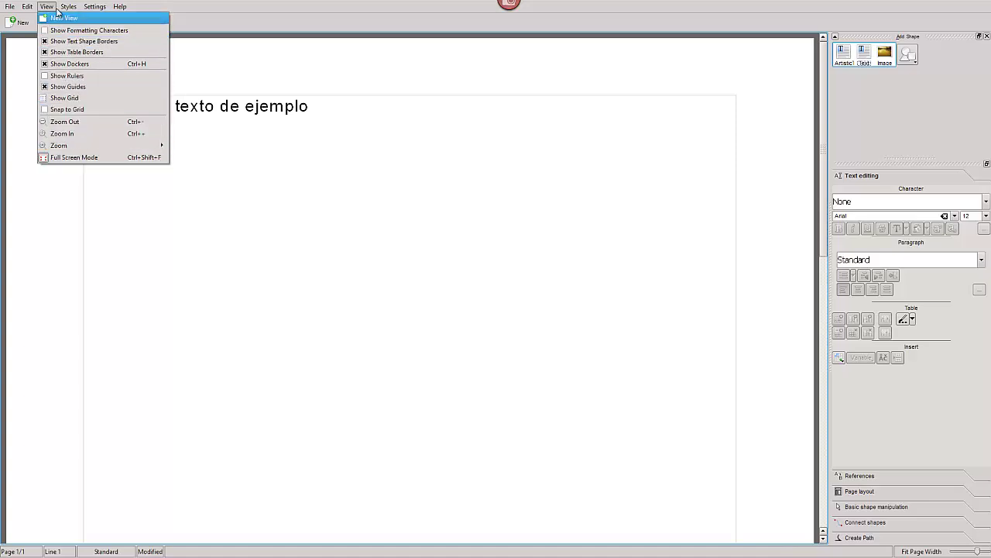
{"action": "mouse_move", "coordinate": [67, 8]}
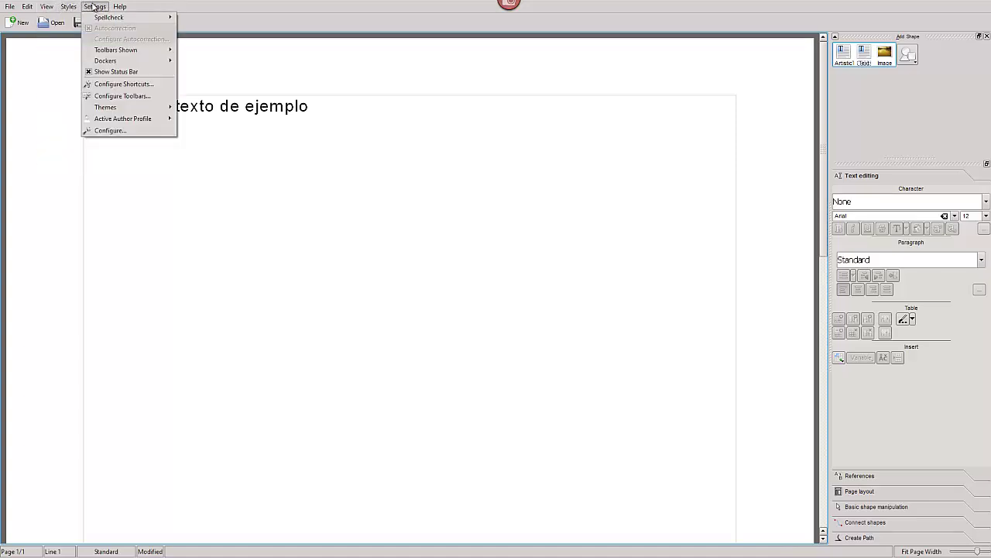
{"action": "mouse_move", "coordinate": [94, 51]}
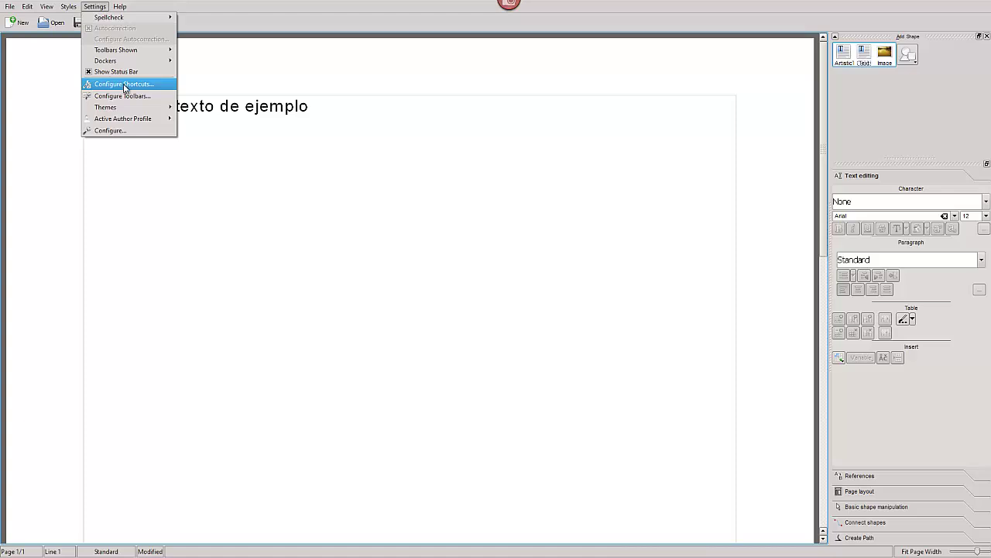
{"action": "left_click", "coordinate": [122, 97]}
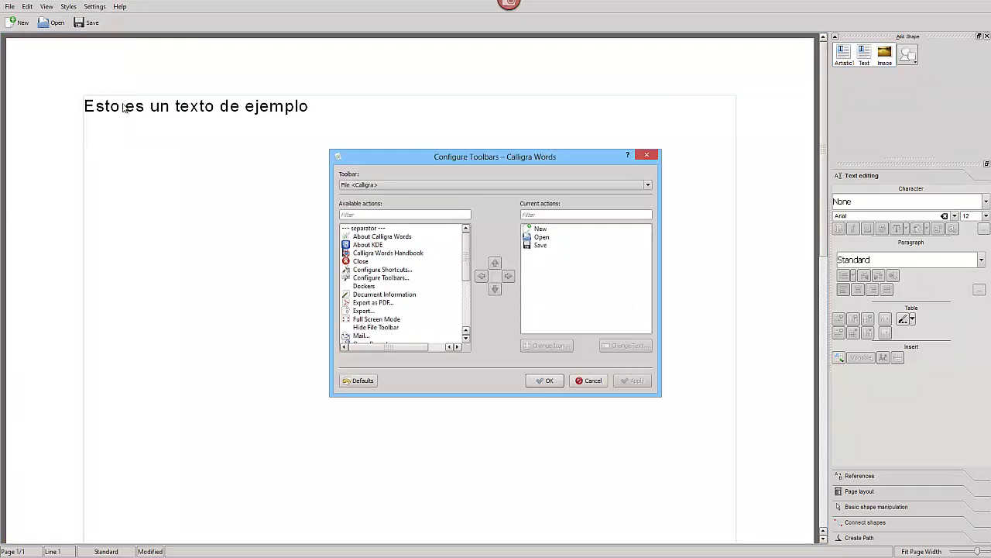
{"action": "left_click", "coordinate": [362, 247]}
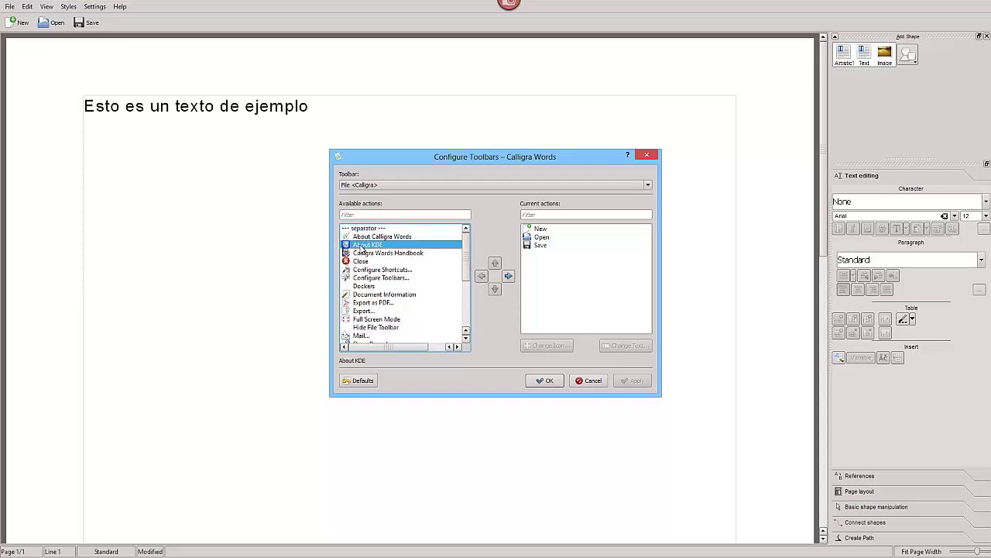
{"action": "left_click", "coordinate": [547, 380]}
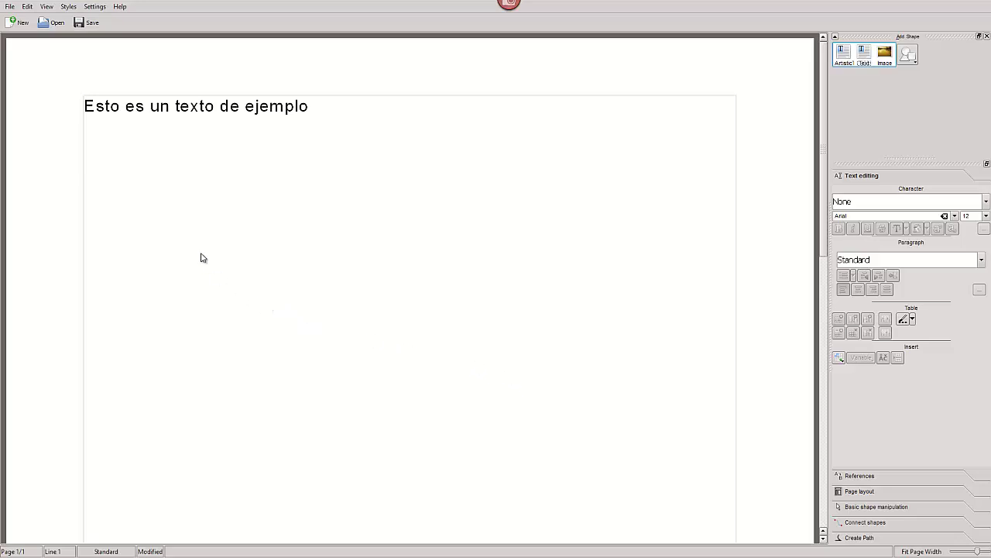
- Turn the grid display on and off in the program's grid configuration, and toggle the snap-to-grid option
{"action": "left_click", "coordinate": [46, 7]}
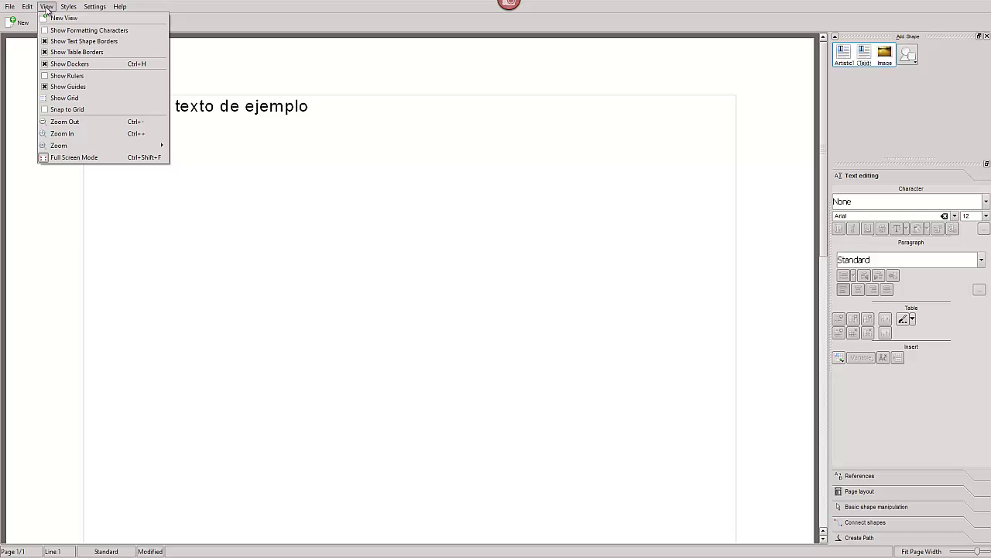
{"action": "mouse_move", "coordinate": [93, 7]}
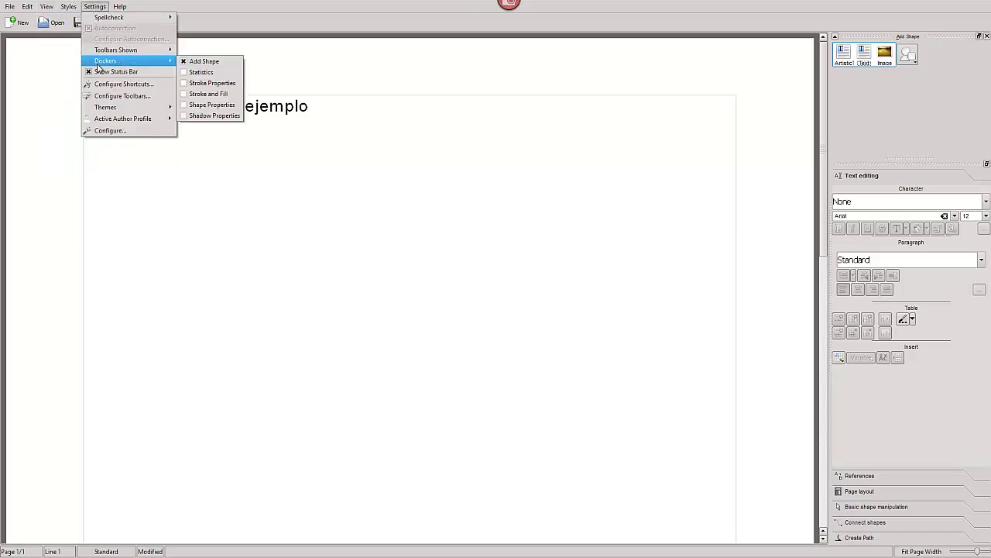
{"action": "mouse_move", "coordinate": [102, 108]}
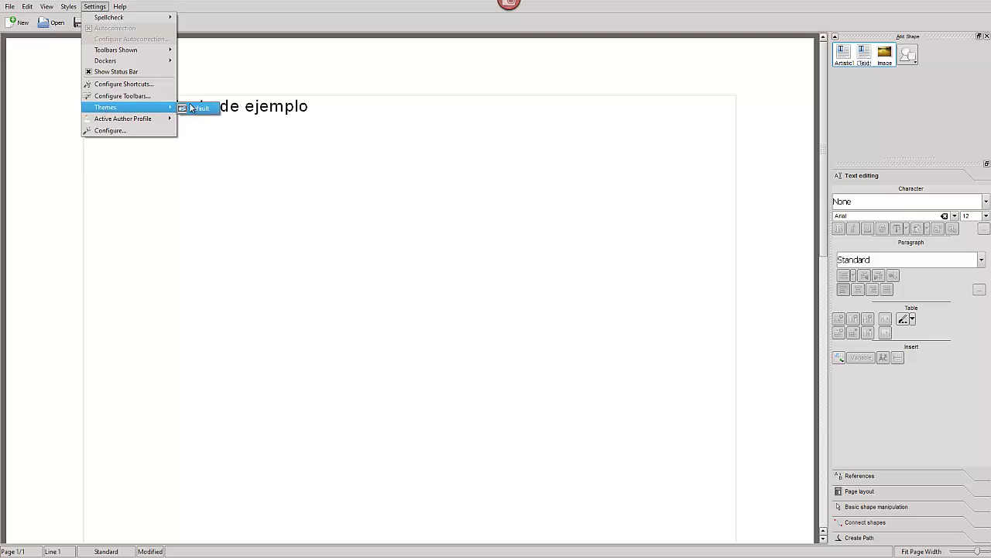
{"action": "mouse_move", "coordinate": [121, 123]}
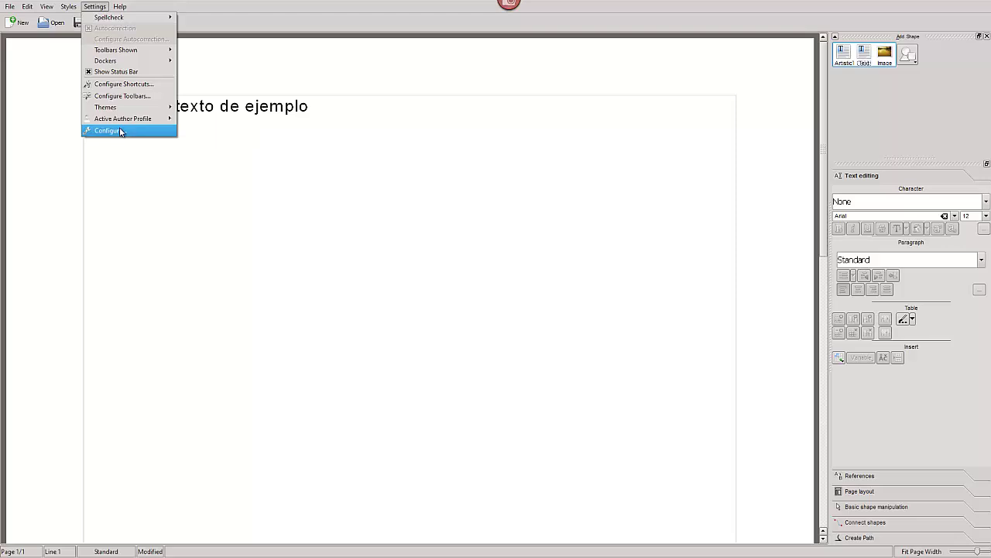
{"action": "left_click", "coordinate": [120, 130]}
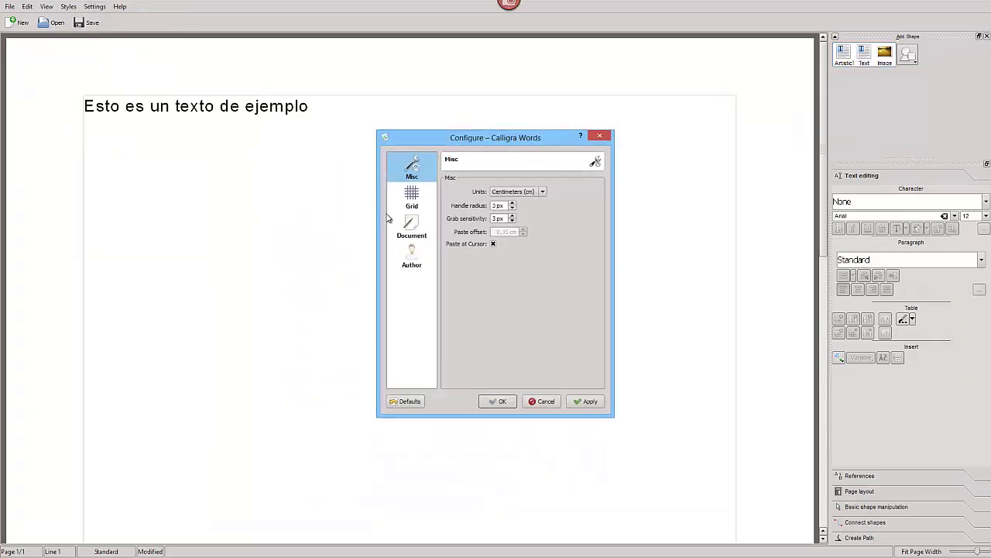
{"action": "left_click", "coordinate": [411, 196]}
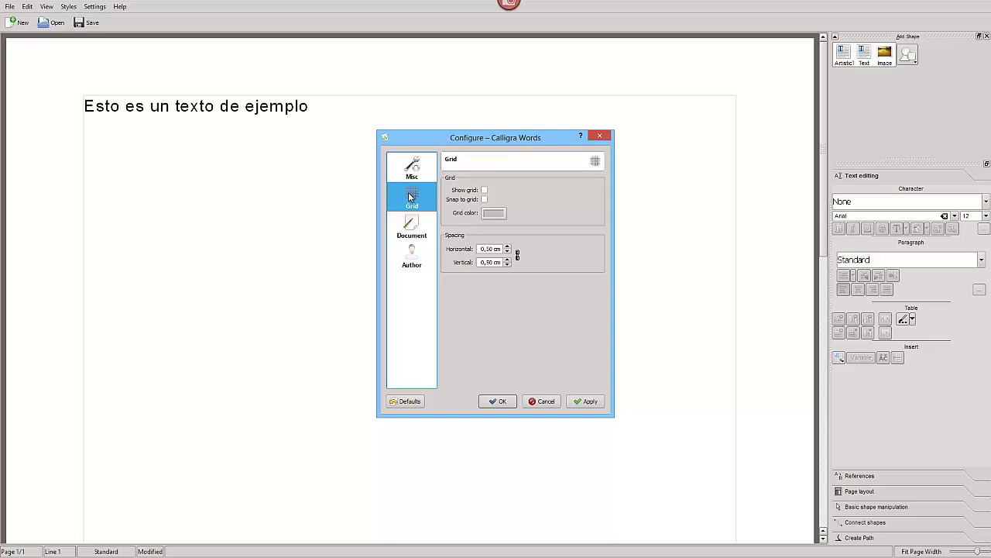
{"action": "left_click", "coordinate": [484, 191]}
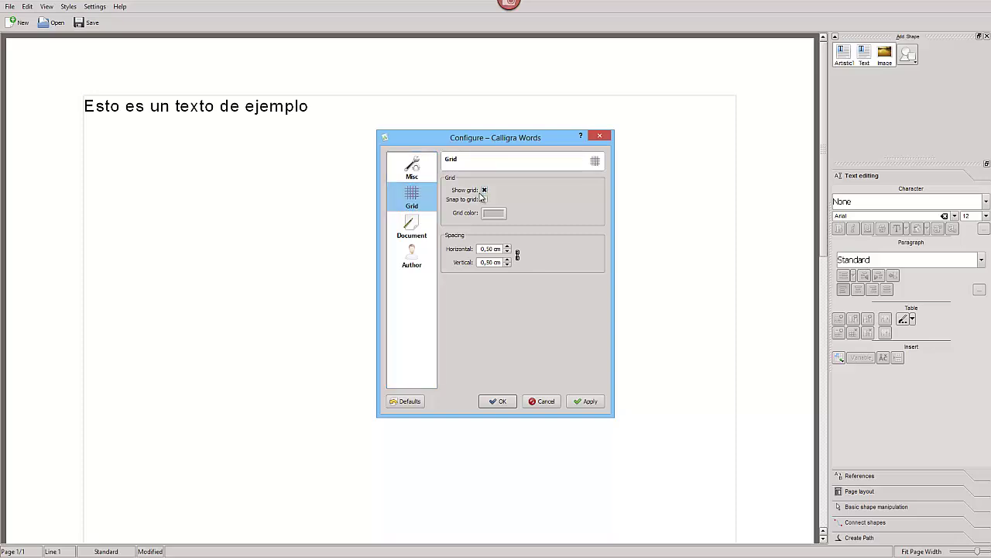
{"action": "left_click", "coordinate": [484, 190]}
{"action": "left_click", "coordinate": [484, 199]}
- Review the document and author profile settings, and accept the configuration
{"action": "left_click", "coordinate": [410, 229]}
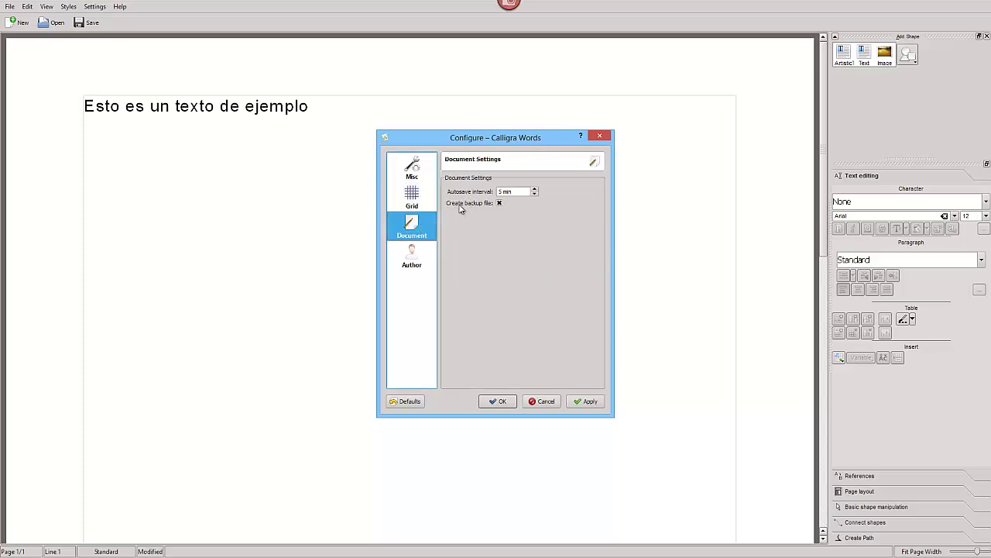
{"action": "left_click", "coordinate": [412, 260]}
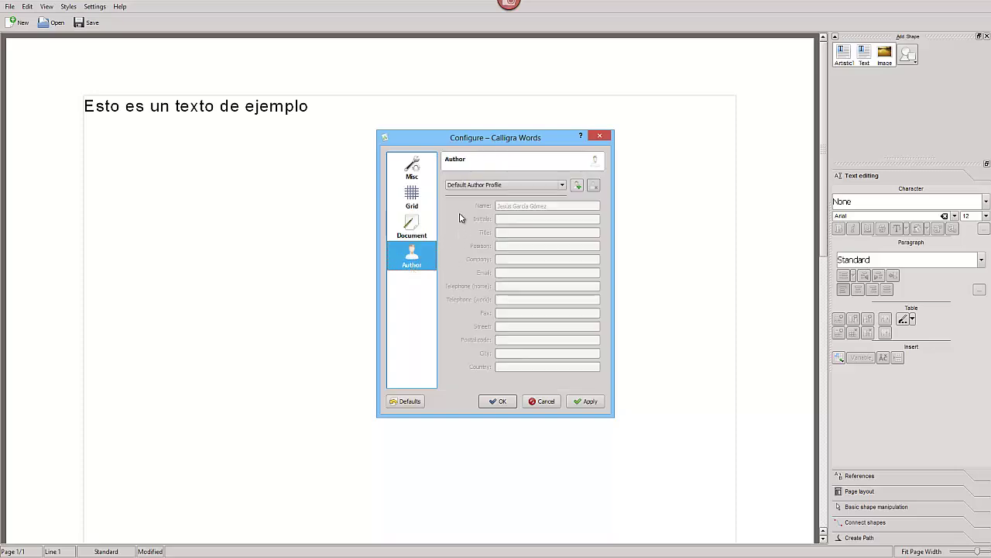
{"action": "left_click", "coordinate": [498, 402]}
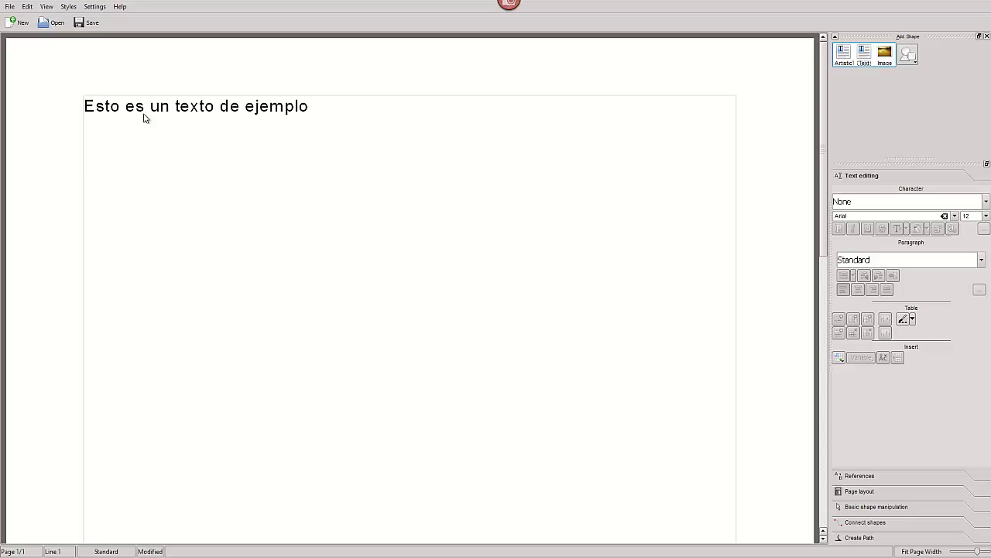
- Open the Calligra Words Handbook
{"action": "left_click", "coordinate": [69, 7]}
{"action": "mouse_move", "coordinate": [87, 6]}
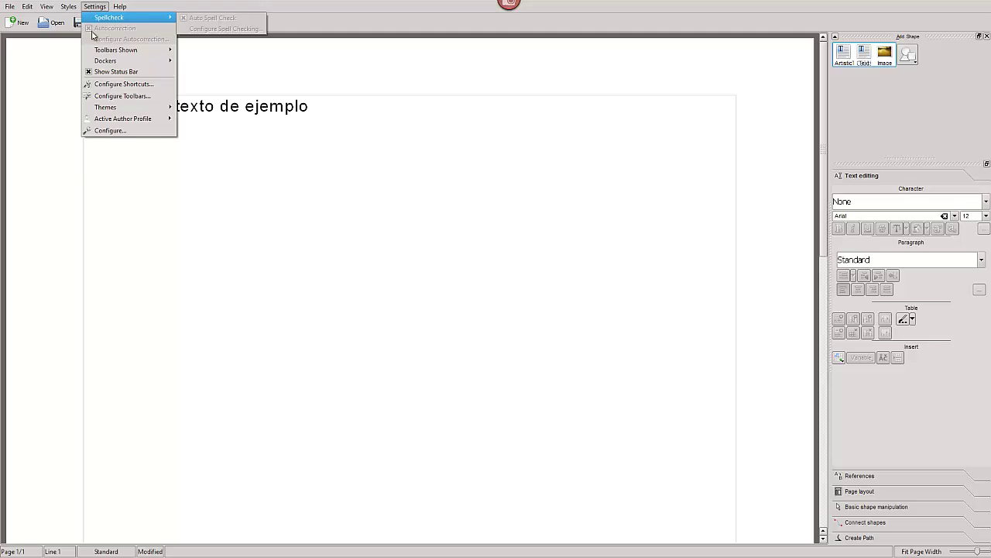
{"action": "mouse_move", "coordinate": [106, 50]}
{"action": "mouse_move", "coordinate": [120, 7]}
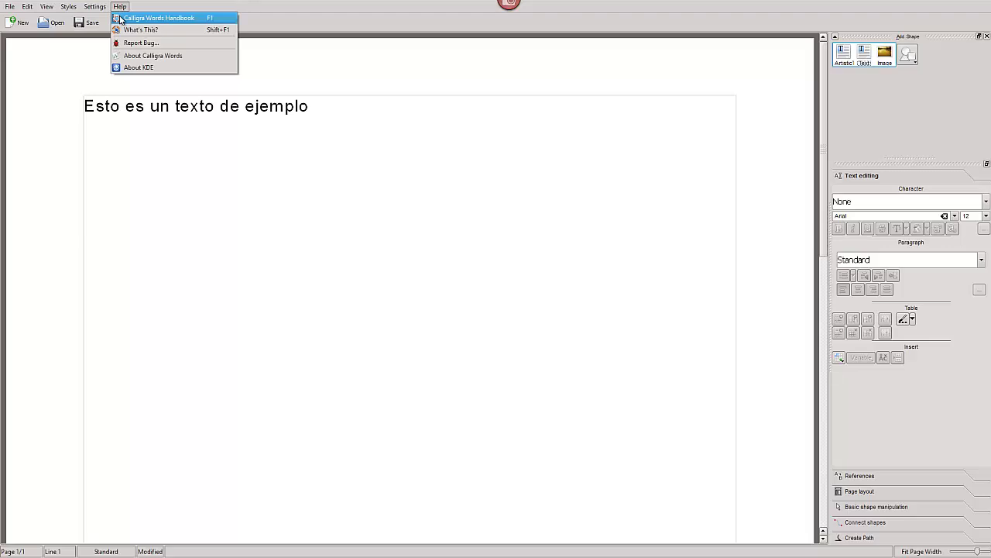
{"action": "left_click", "coordinate": [120, 20]}
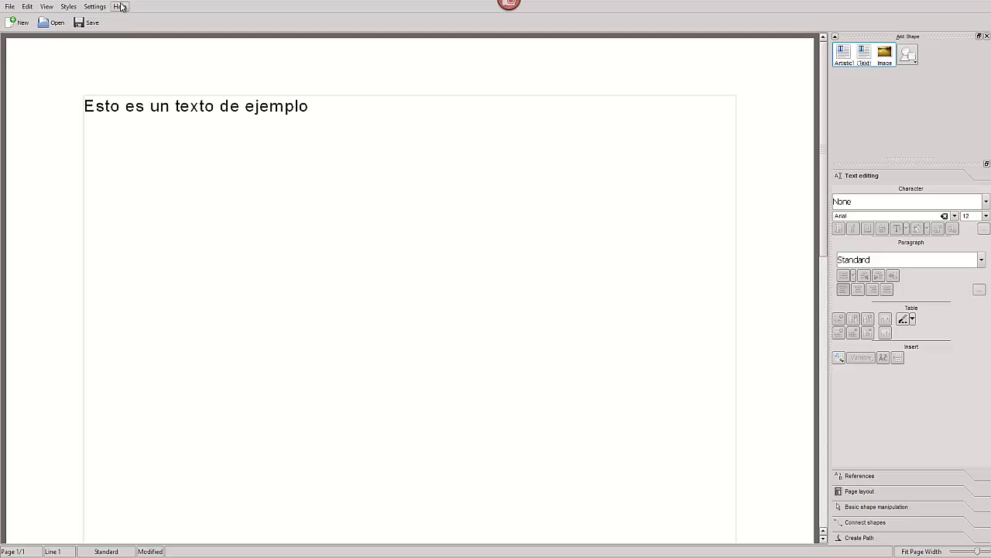
- Read the bug reporting, joining and support information about KDE, and close it
{"action": "left_click", "coordinate": [120, 8]}
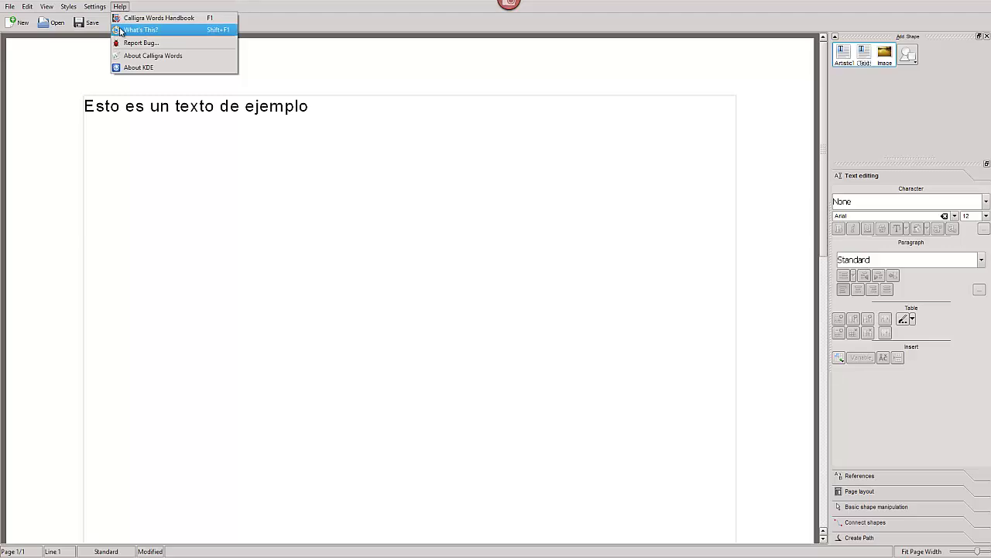
{"action": "left_click", "coordinate": [128, 69]}
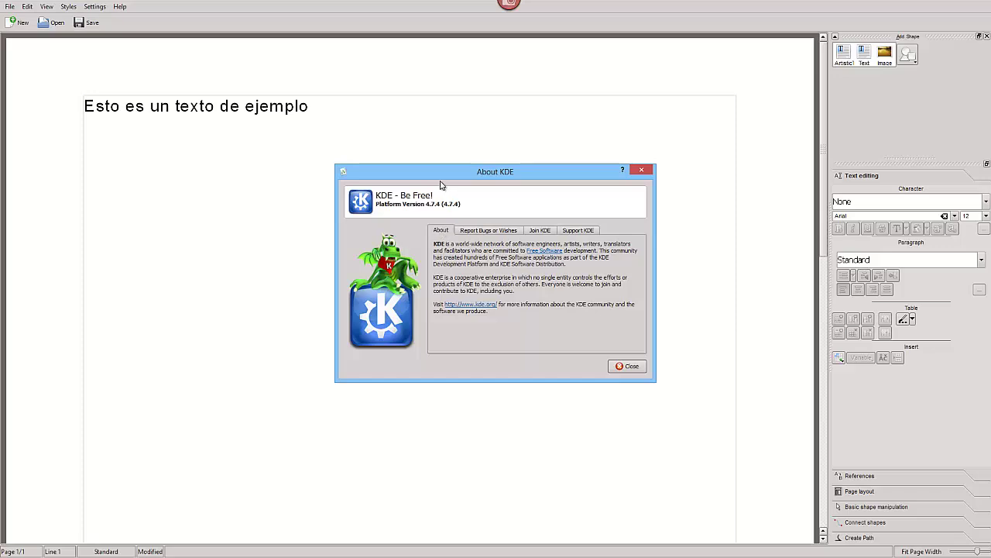
{"action": "left_click", "coordinate": [477, 232]}
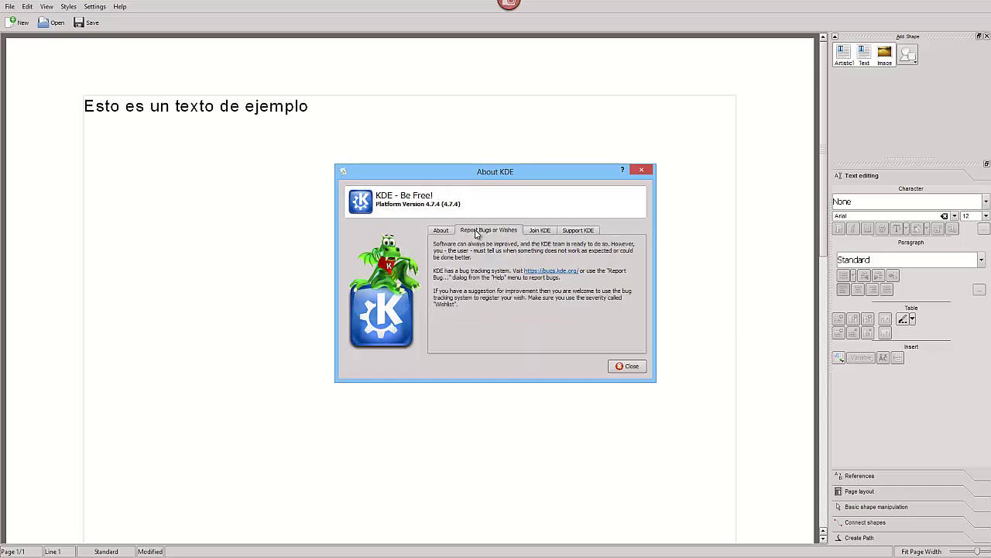
{"action": "left_click", "coordinate": [540, 231]}
{"action": "left_click", "coordinate": [581, 231]}
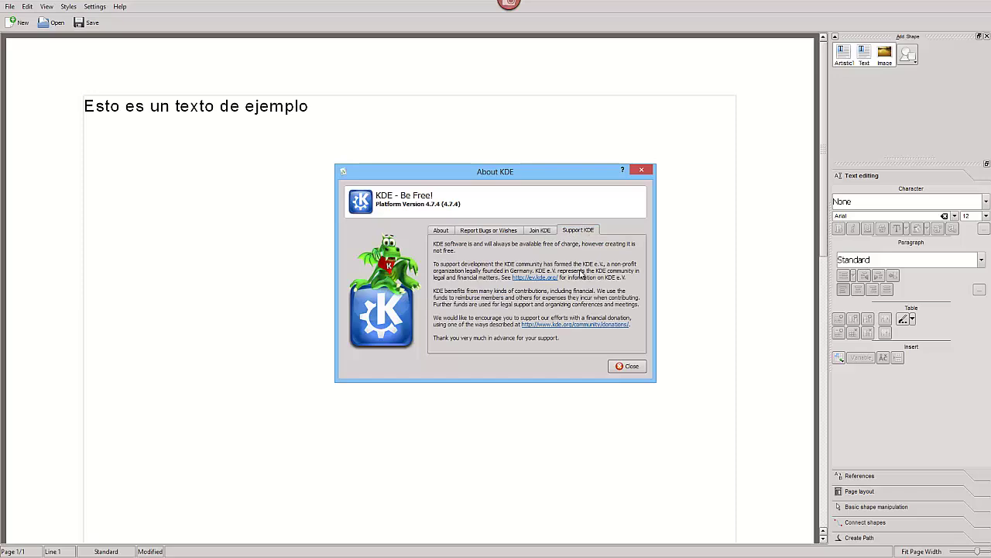
{"action": "left_click", "coordinate": [628, 366]}
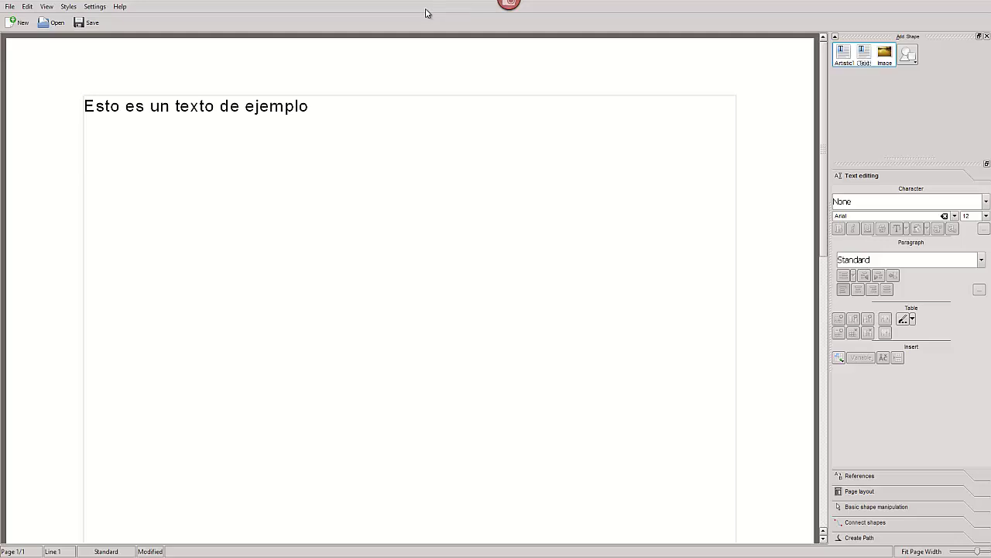
- Quit the program and discard the changes to the untitled sample document
{"action": "left_click", "coordinate": [10, 9]}
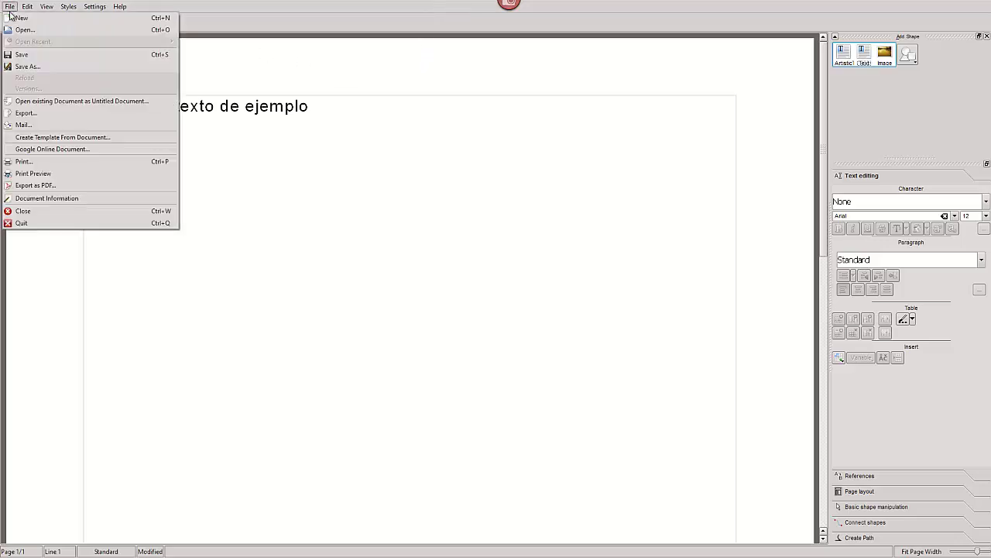
{"action": "left_click", "coordinate": [26, 224]}
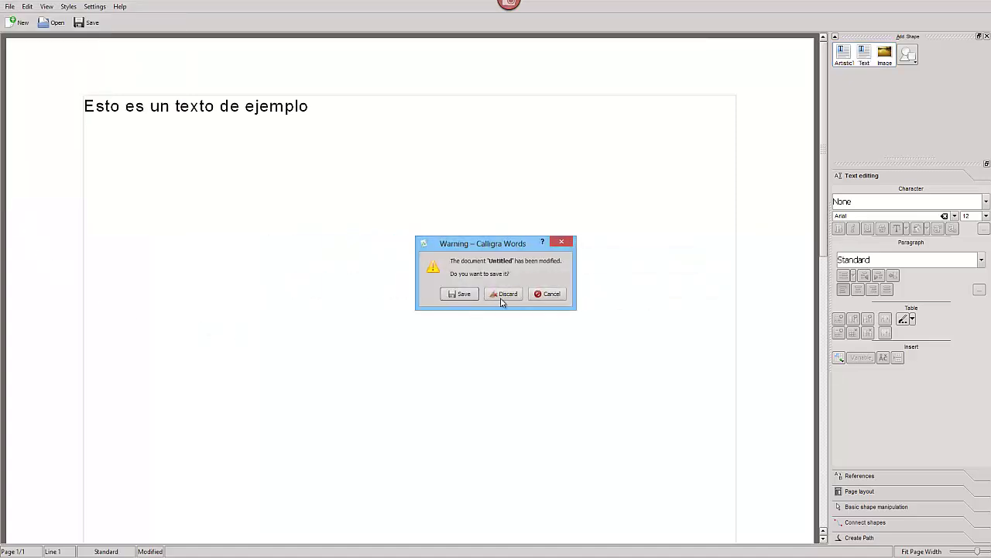
{"action": "left_click", "coordinate": [508, 294]}
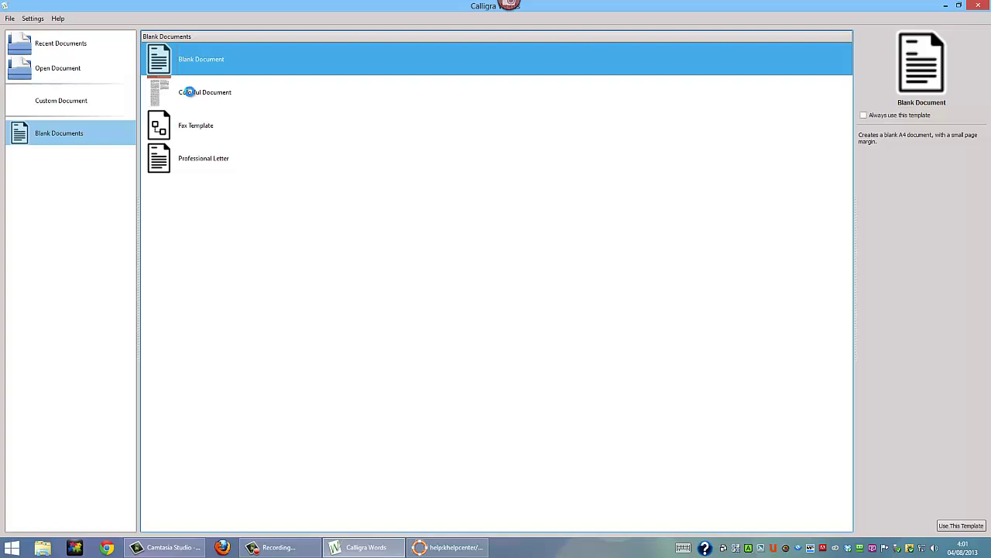
- Create a new document from the Colorful Document template
{"action": "left_click", "coordinate": [191, 94]}
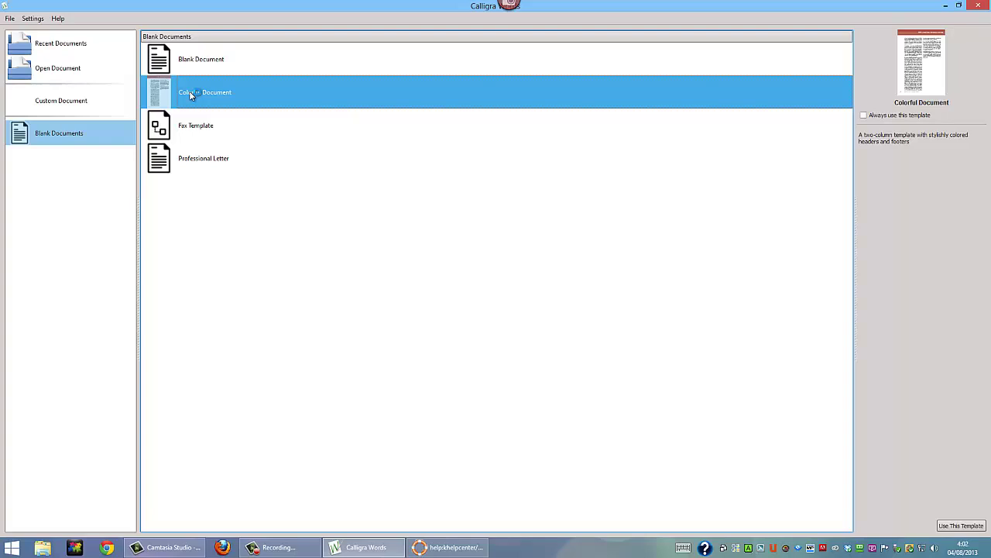
{"action": "double_click", "coordinate": [190, 94]}
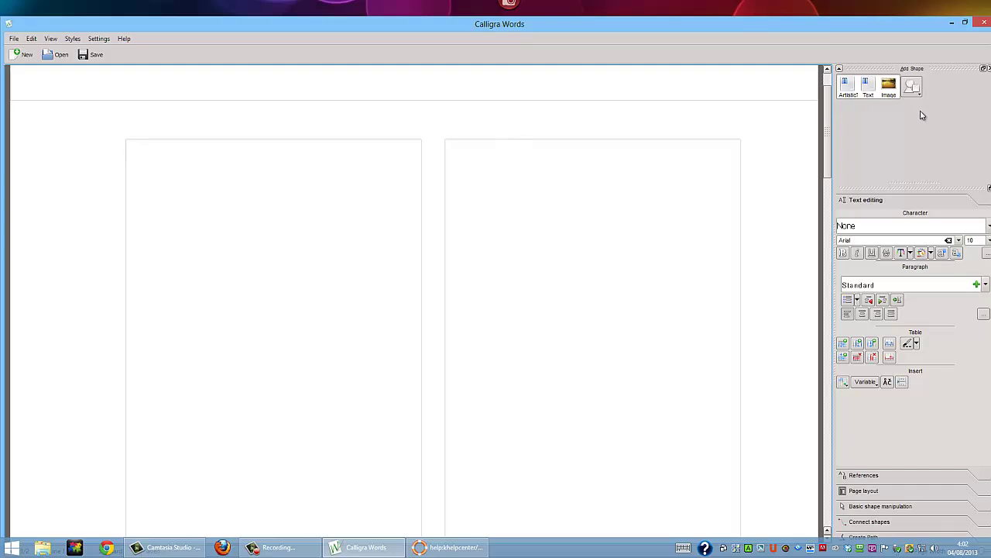
- Browse the default collection of shapes that can be added to the document
{"action": "left_click", "coordinate": [849, 89]}
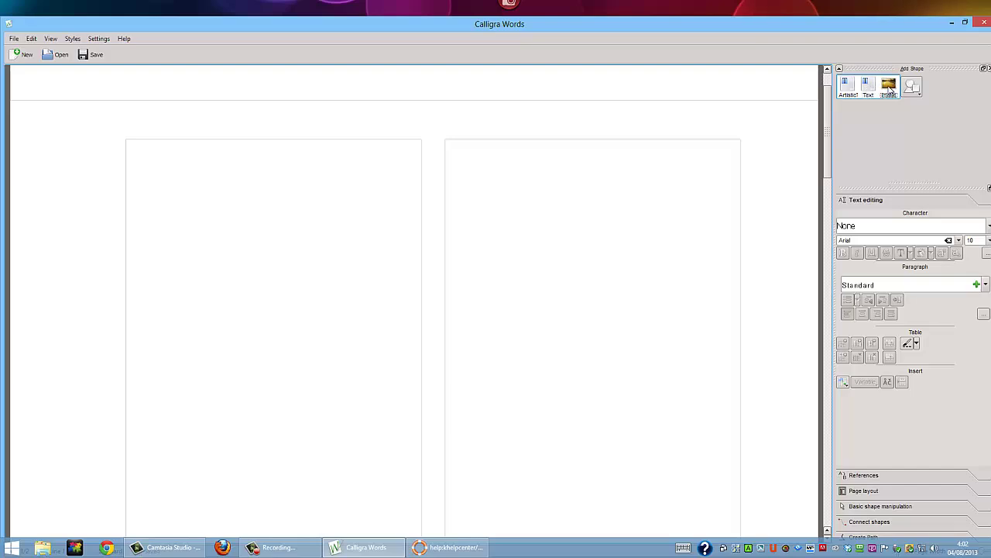
{"action": "left_click", "coordinate": [912, 89]}
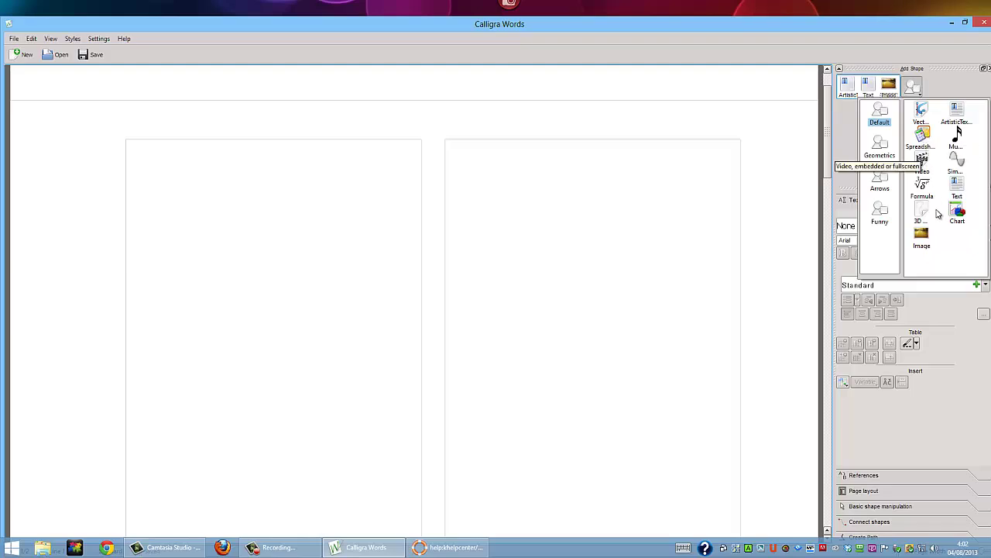
{"action": "left_click", "coordinate": [932, 232]}
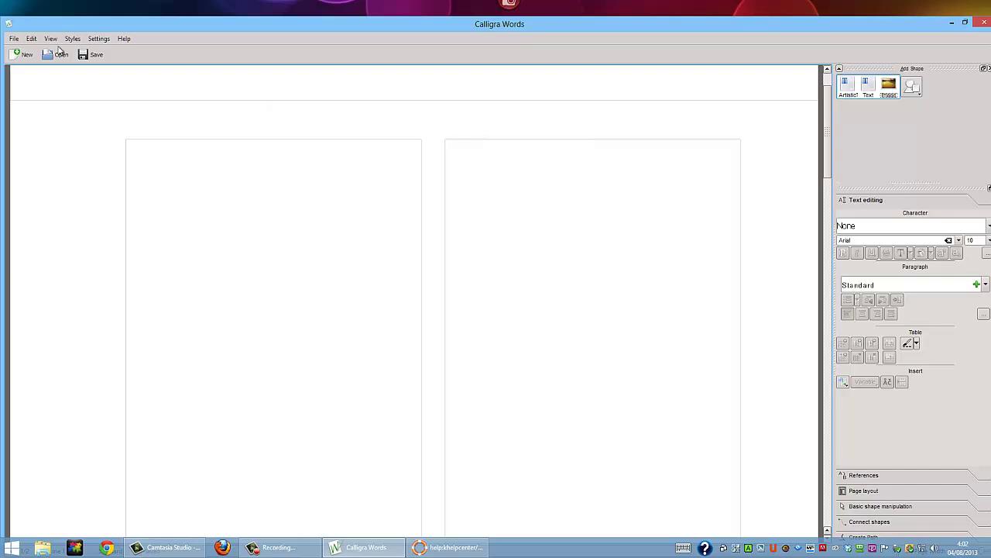
- Look over the docker, theme and view options available for the document
{"action": "left_click", "coordinate": [90, 41]}
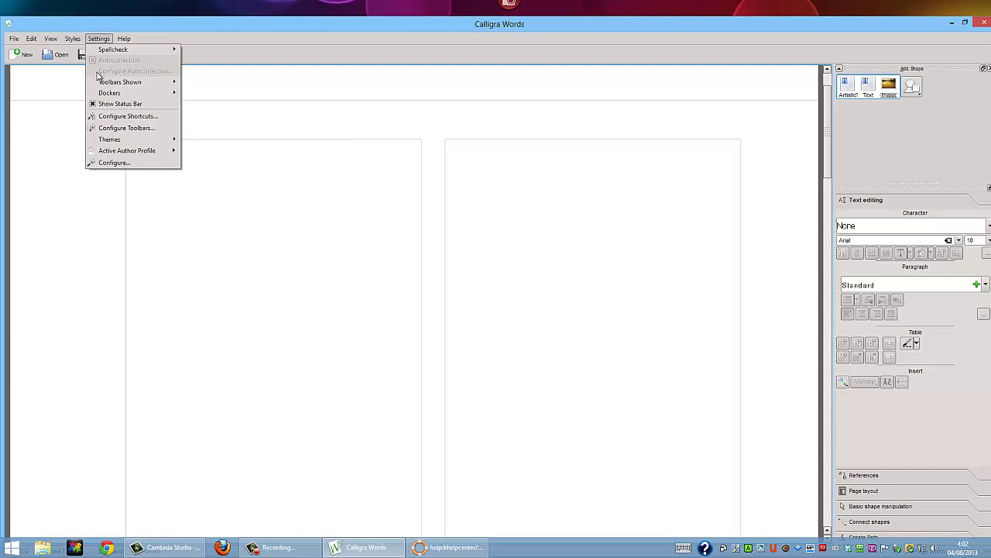
{"action": "mouse_move", "coordinate": [103, 97]}
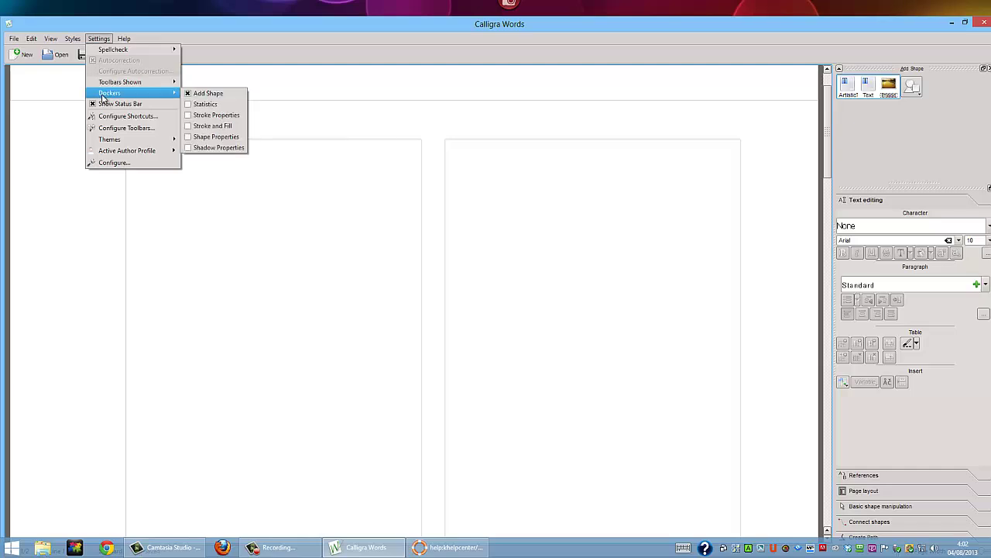
{"action": "mouse_move", "coordinate": [109, 140]}
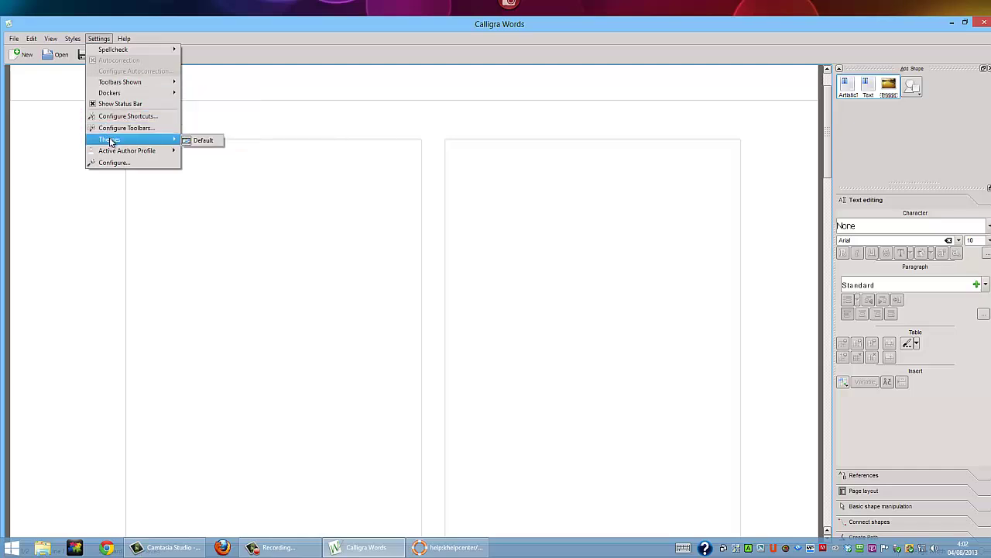
{"action": "mouse_move", "coordinate": [51, 38]}
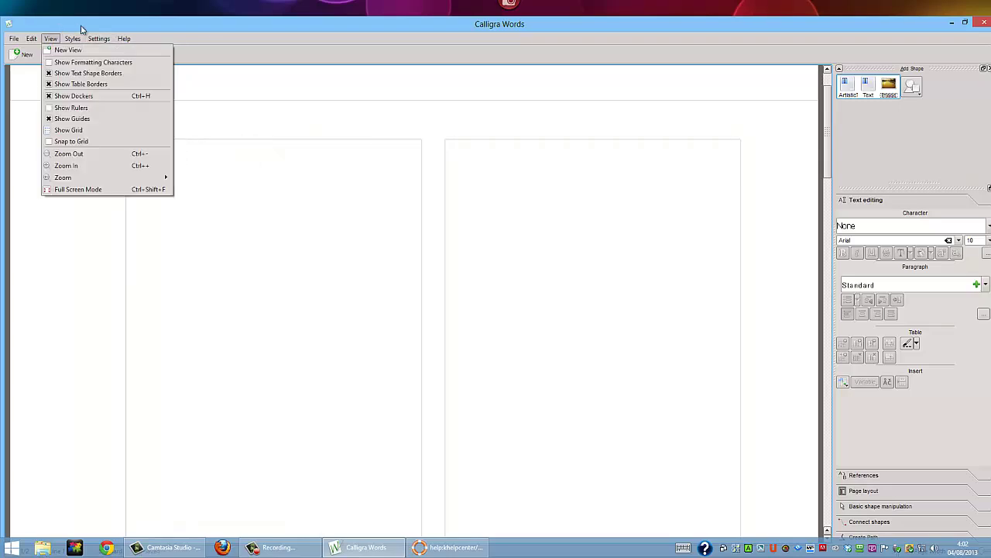
- Close Calligra Words and the KDE Help Center window
{"action": "left_click", "coordinate": [982, 26]}
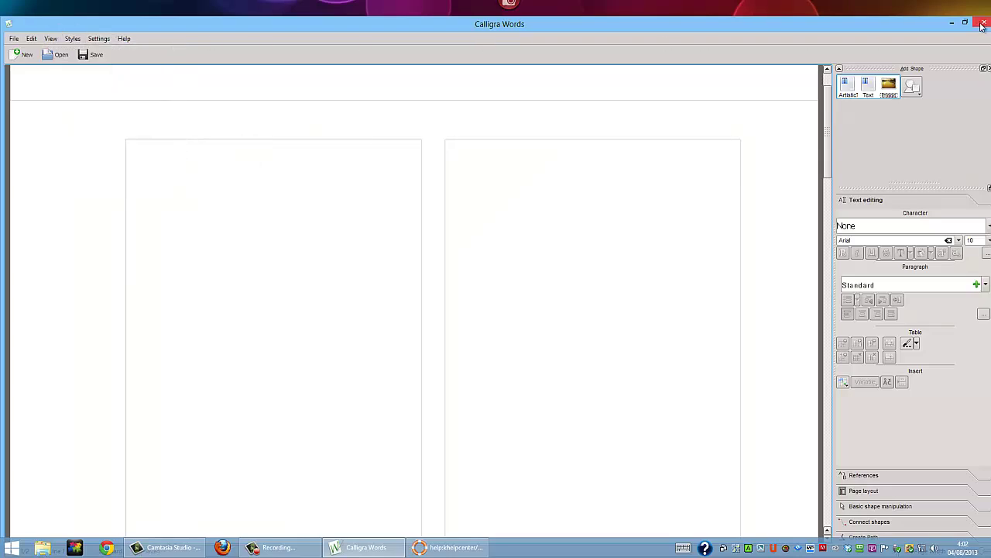
{"action": "left_click", "coordinate": [982, 26]}
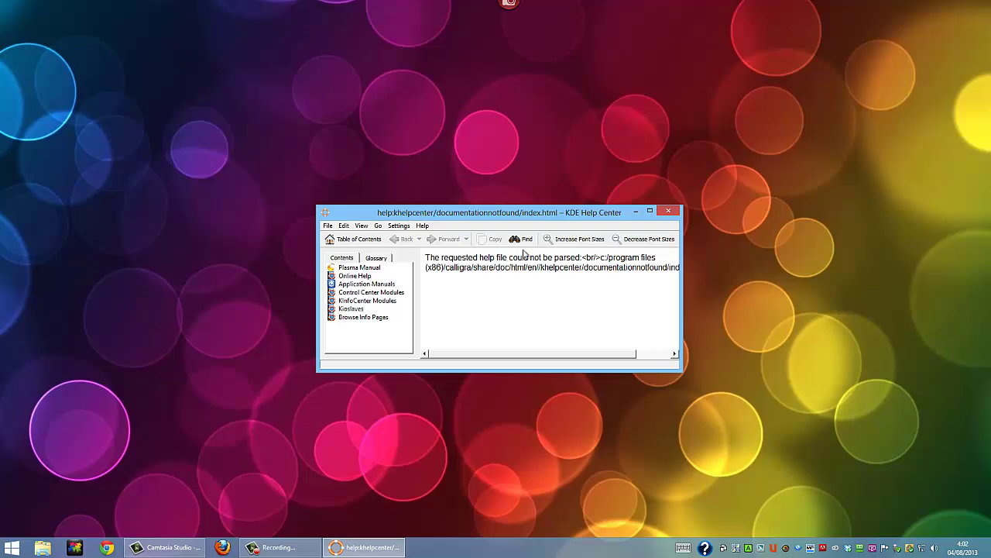
{"action": "left_click", "coordinate": [668, 210]}
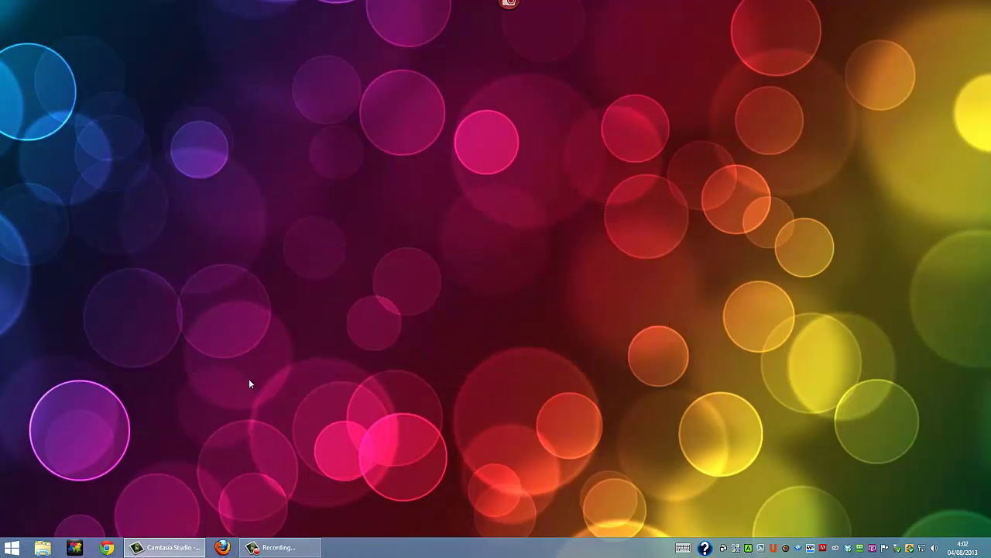
- Launch Plan from the Calligra Suite program group and create a project from the "8 hour day, 40 hour week" template
{"action": "left_click", "coordinate": [12, 547]}
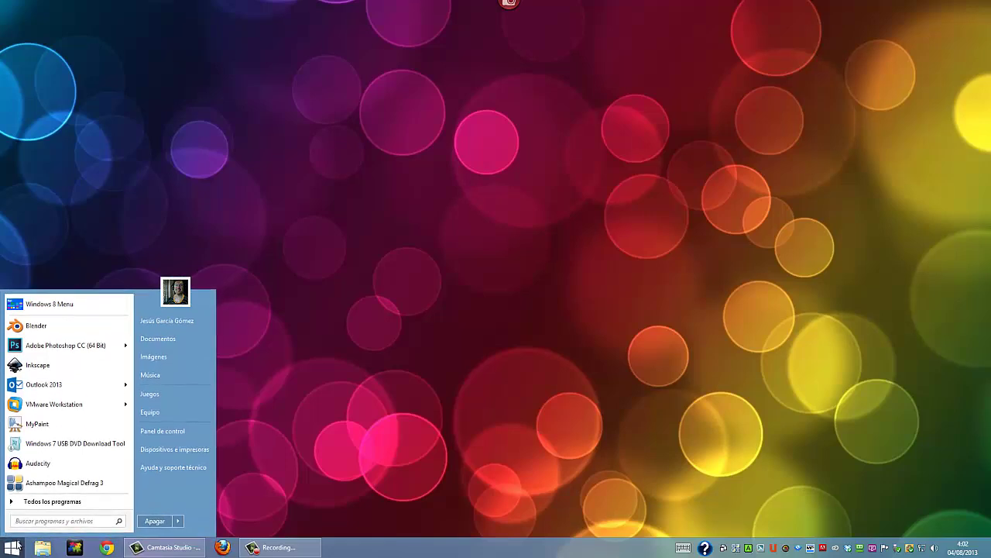
{"action": "left_click", "coordinate": [34, 503]}
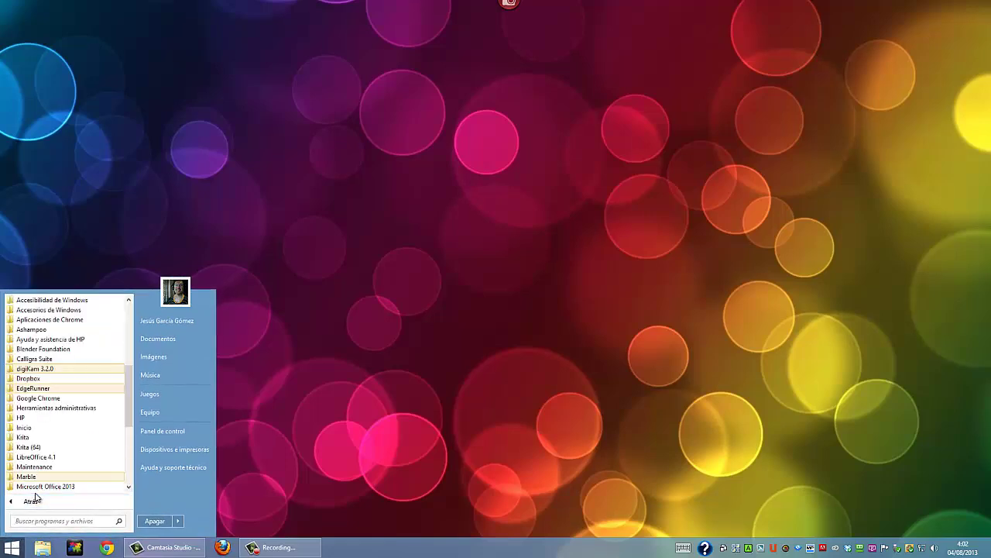
{"action": "scroll", "coordinate": [47, 462], "scroll_direction": "down", "scroll_amount": 3}
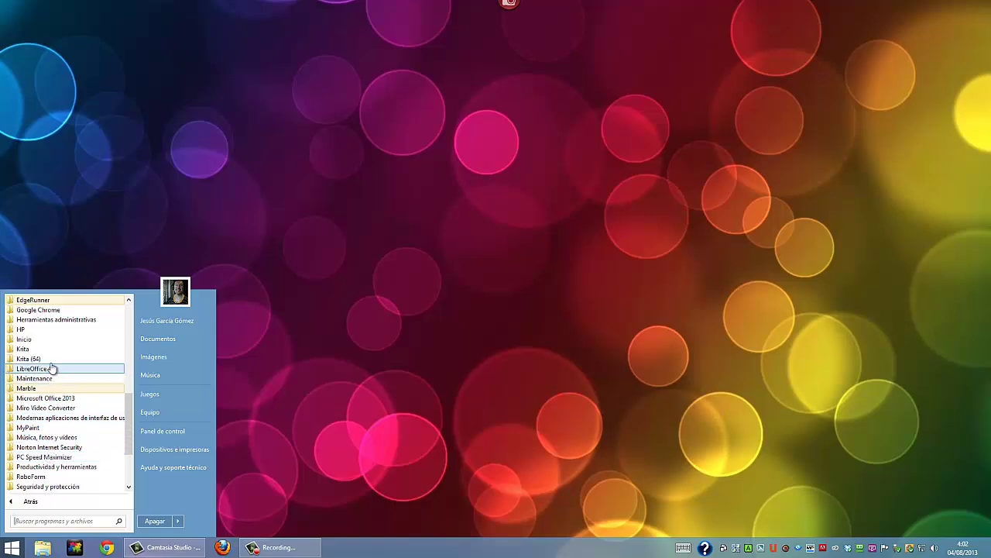
{"action": "scroll", "coordinate": [45, 355], "scroll_direction": "down", "scroll_amount": 3}
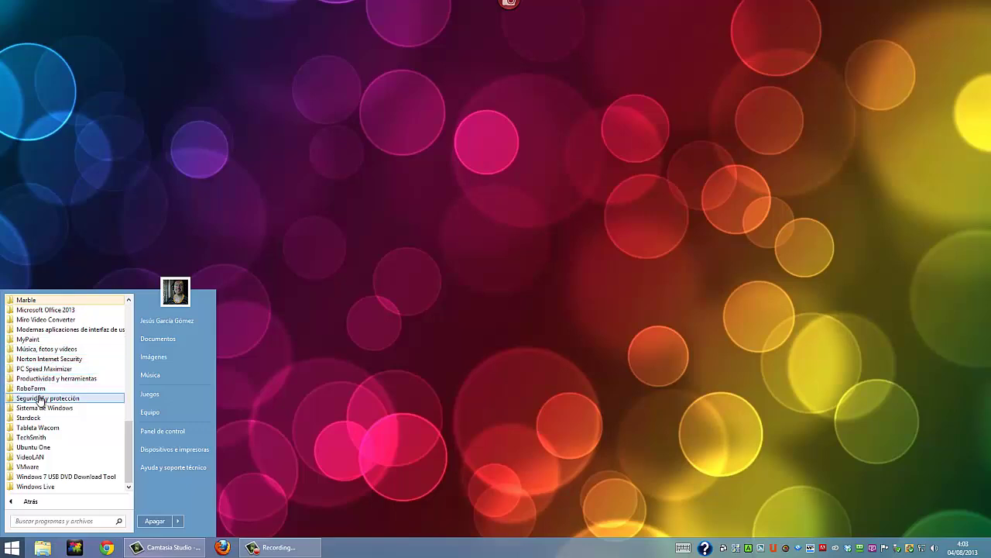
{"action": "scroll", "coordinate": [40, 400], "scroll_direction": "up", "scroll_amount": 3}
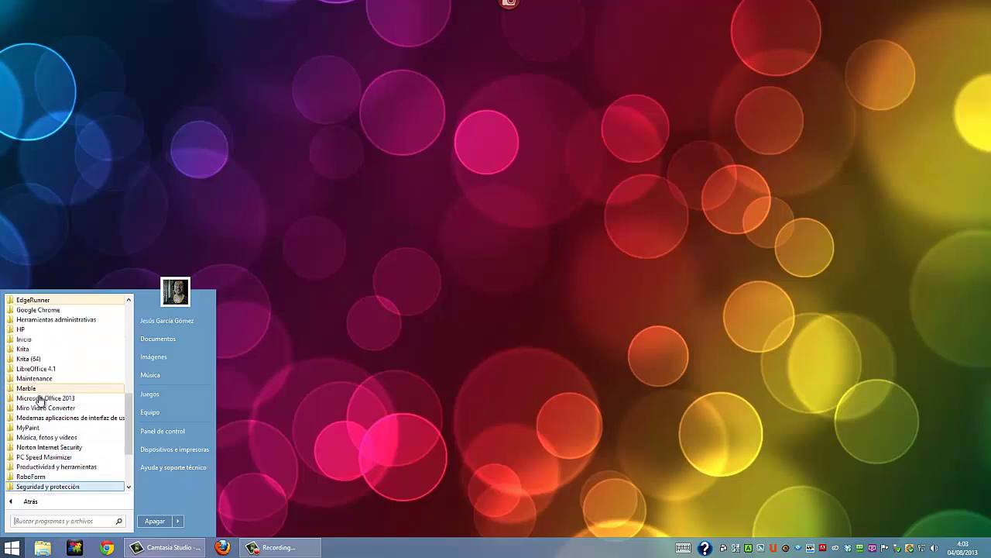
{"action": "scroll", "coordinate": [40, 399], "scroll_direction": "up", "scroll_amount": 5}
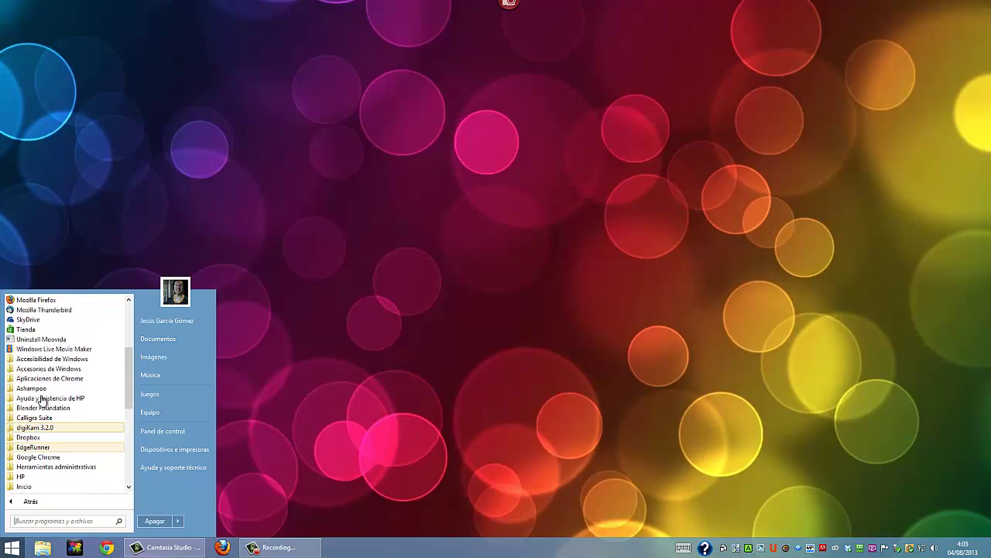
{"action": "left_click", "coordinate": [34, 418]}
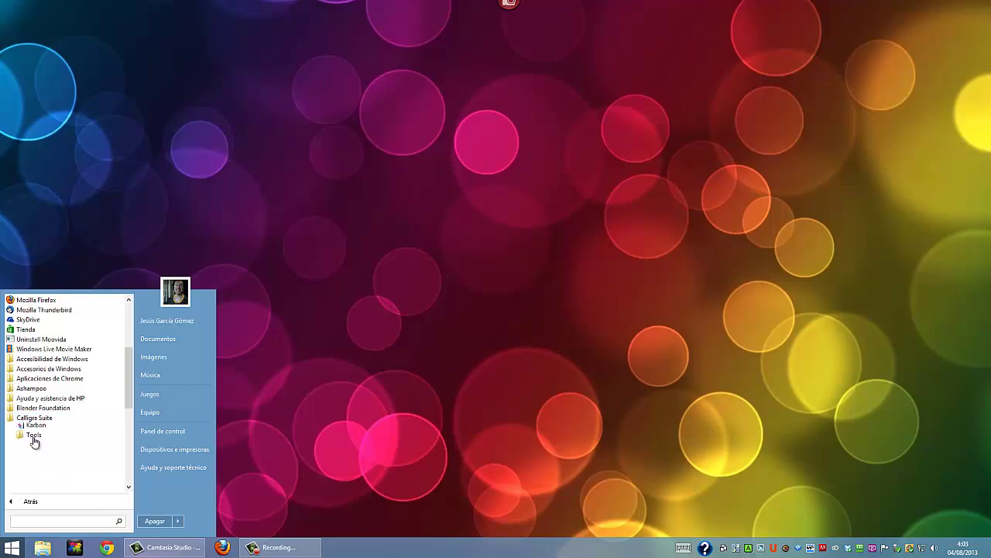
{"action": "left_click", "coordinate": [34, 438]}
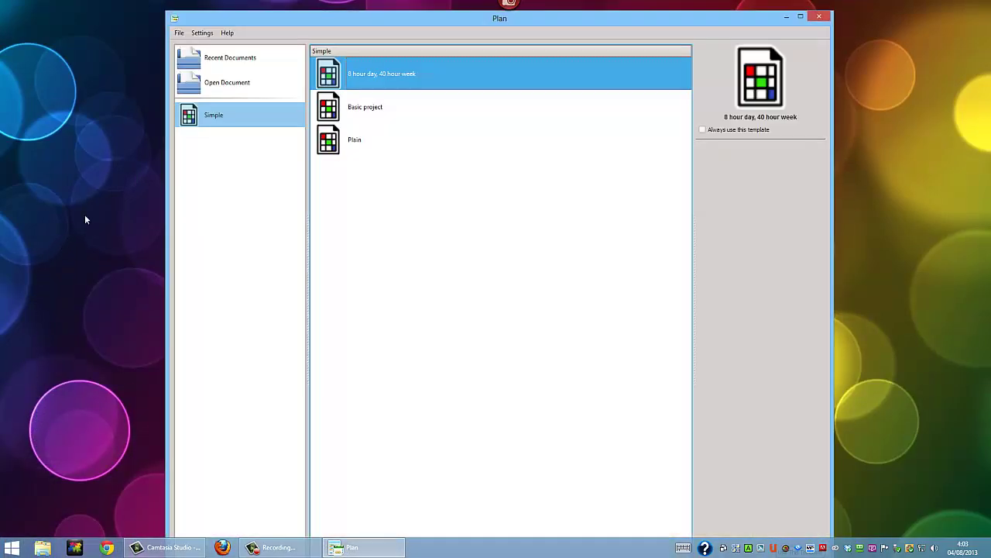
{"action": "double_click", "coordinate": [360, 76]}
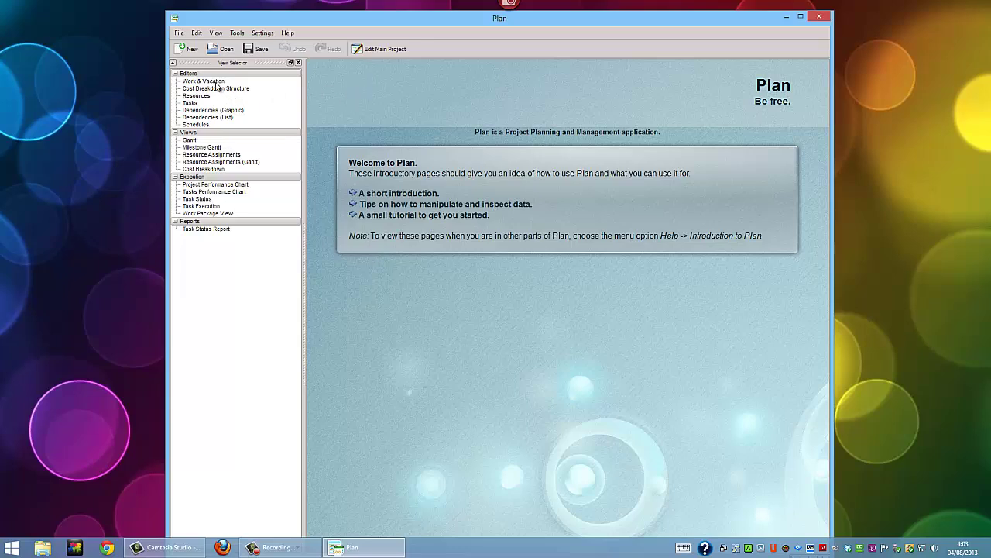
- View each project editor in turn: work and vacation, cost breakdown structure, resources, tasks, graphic and list dependencies, and schedules
{"action": "left_click", "coordinate": [216, 82]}
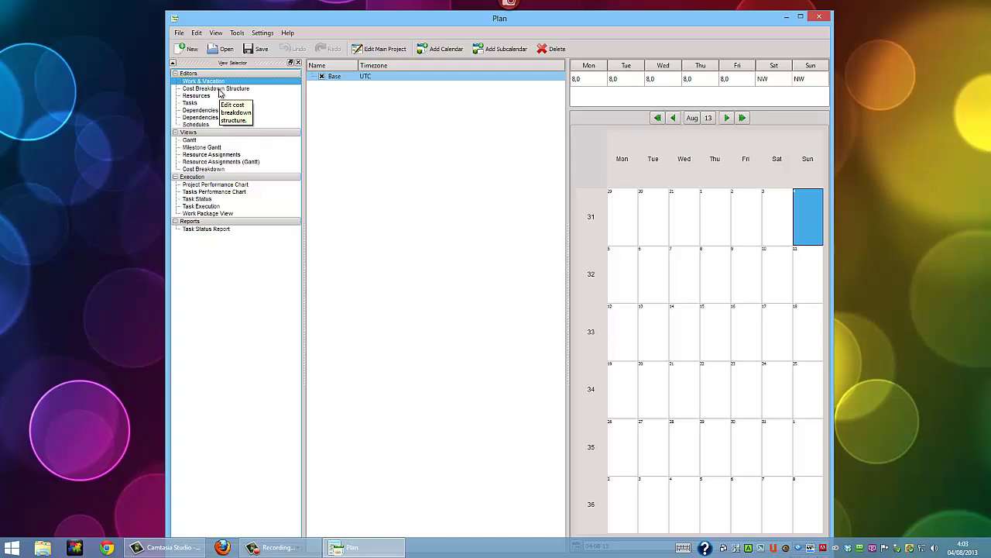
{"action": "left_click", "coordinate": [219, 90]}
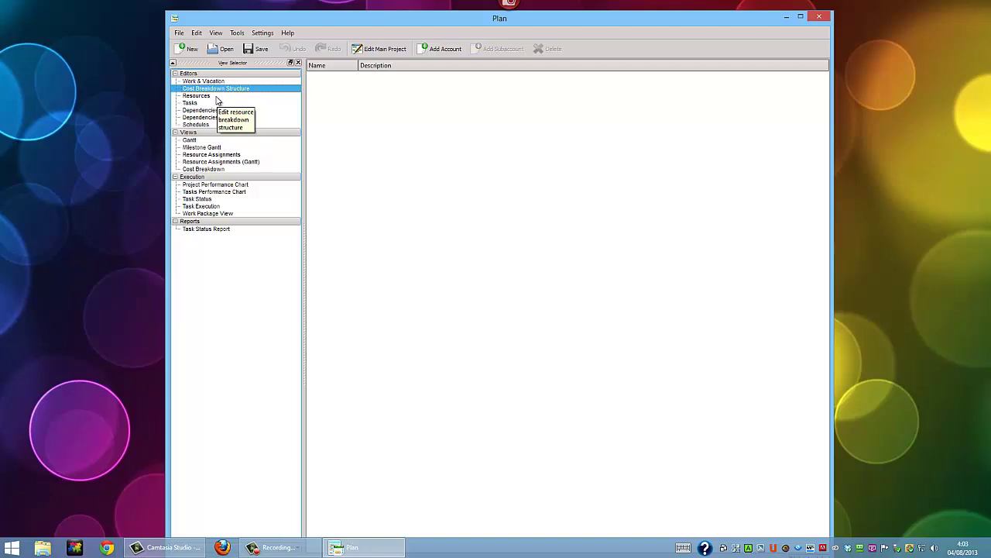
{"action": "left_click", "coordinate": [217, 97]}
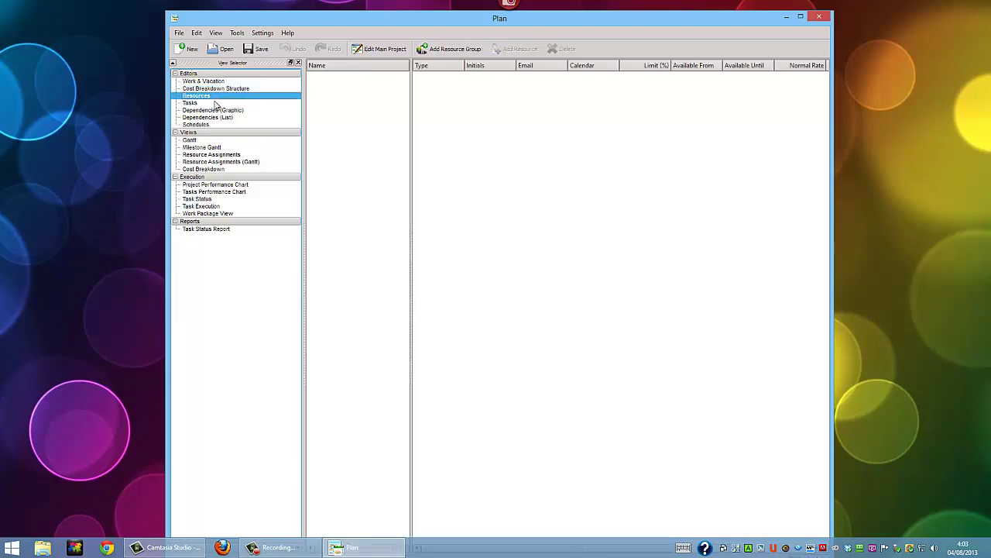
{"action": "left_click", "coordinate": [216, 103]}
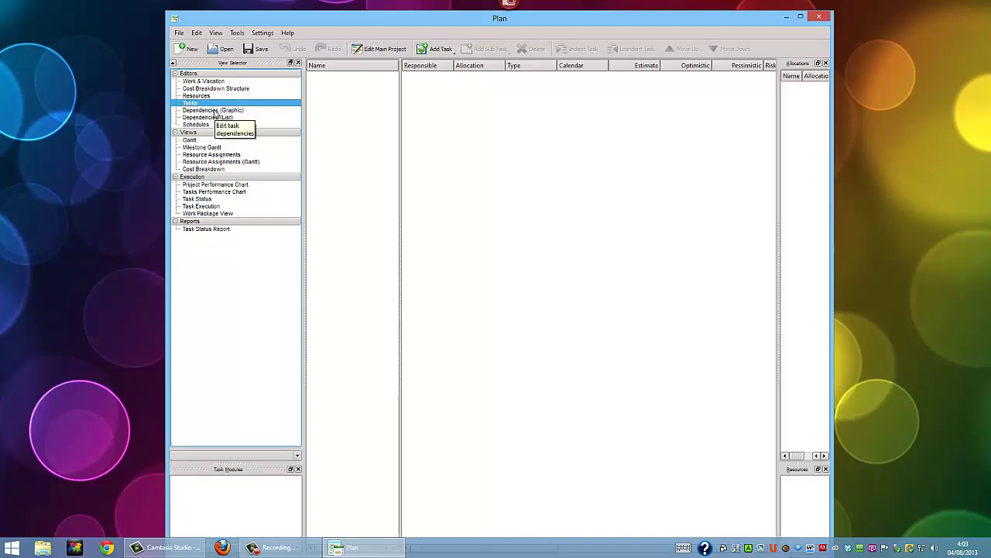
{"action": "left_click", "coordinate": [217, 112]}
{"action": "left_click", "coordinate": [216, 120]}
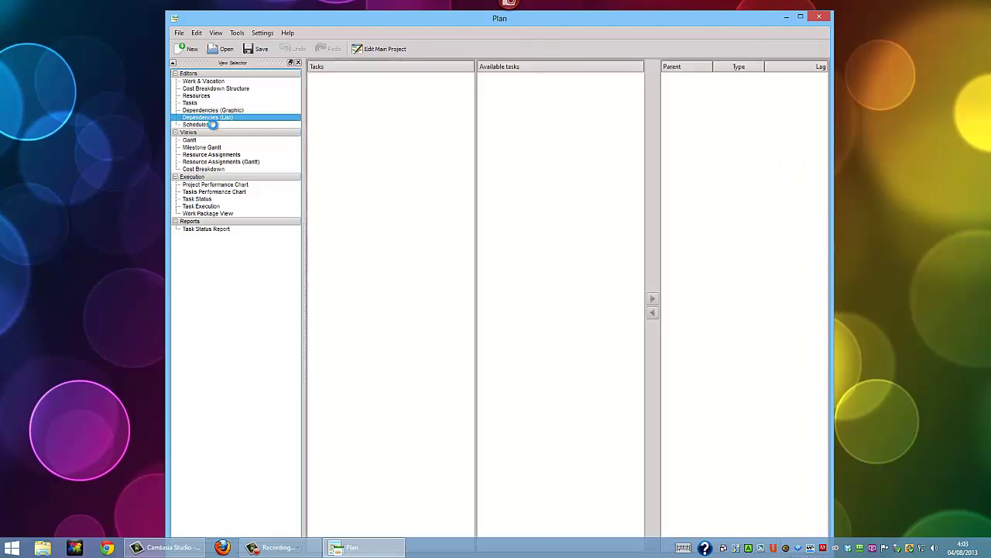
{"action": "left_click", "coordinate": [214, 126]}
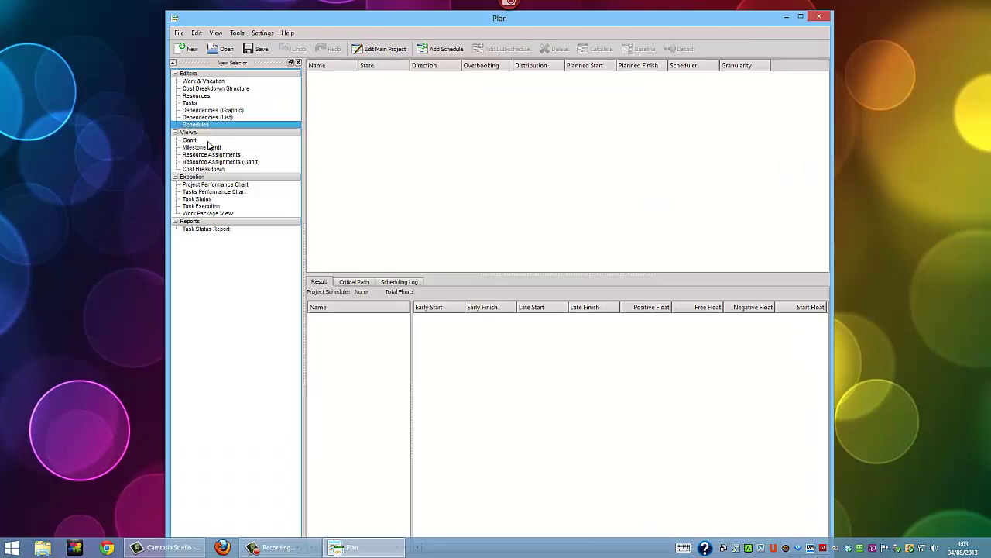
- View the Gantt, milestone Gantt, resource assignments, resource assignments Gantt and cost breakdown views of the project
{"action": "left_click", "coordinate": [209, 142]}
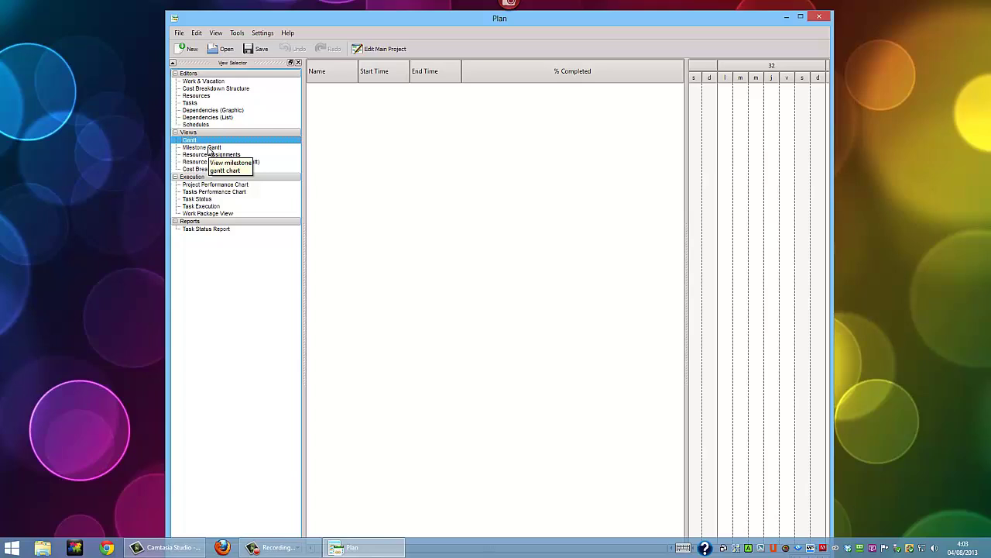
{"action": "left_click", "coordinate": [209, 150]}
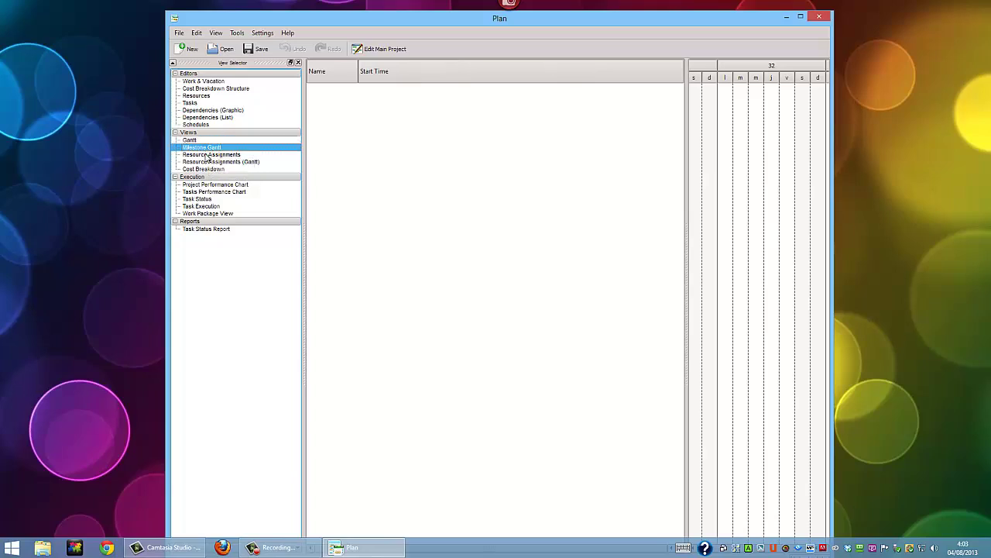
{"action": "left_click", "coordinate": [209, 156]}
{"action": "left_click", "coordinate": [207, 162]}
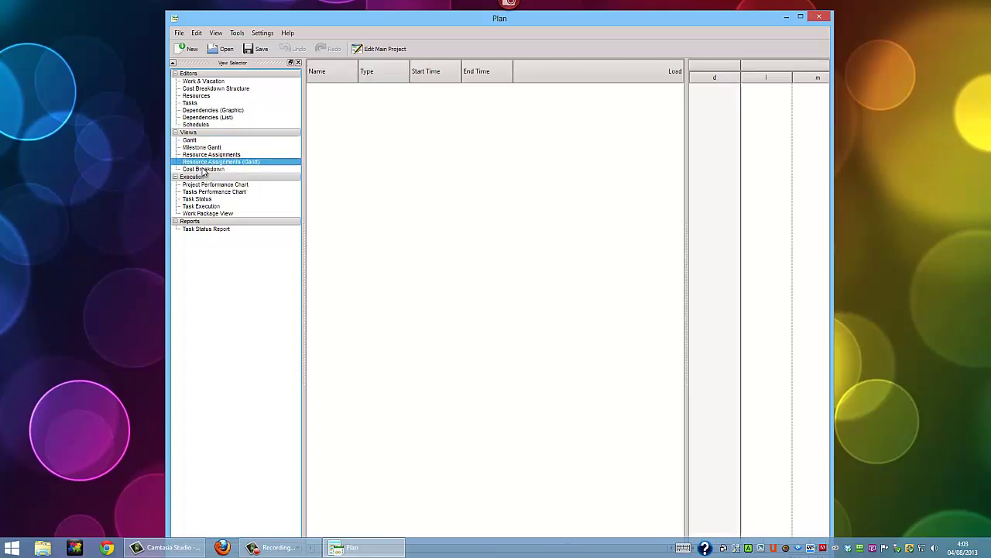
{"action": "left_click", "coordinate": [205, 169]}
- View the project and tasks performance charts, task status, task execution, work packages and the Task Status Report
{"action": "left_click", "coordinate": [203, 185]}
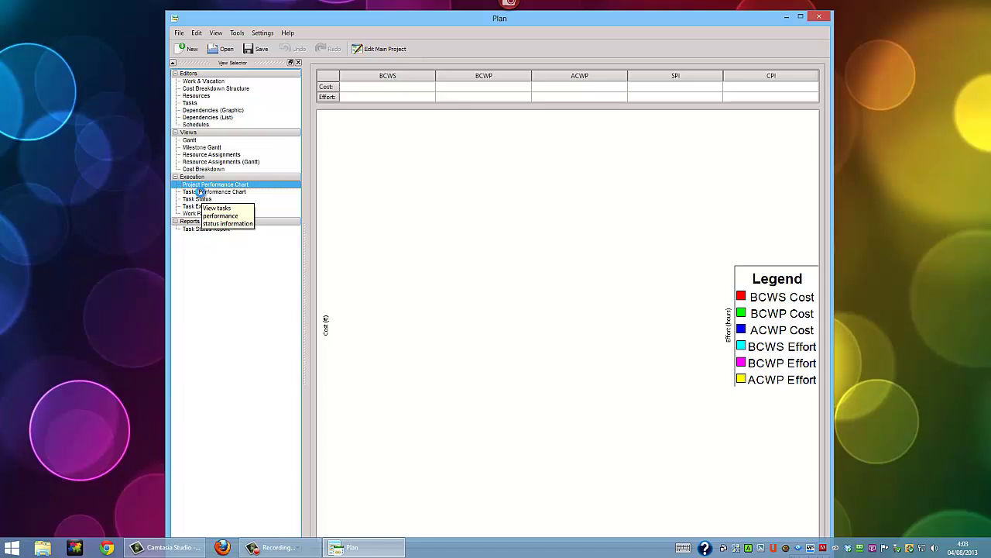
{"action": "left_click", "coordinate": [200, 193]}
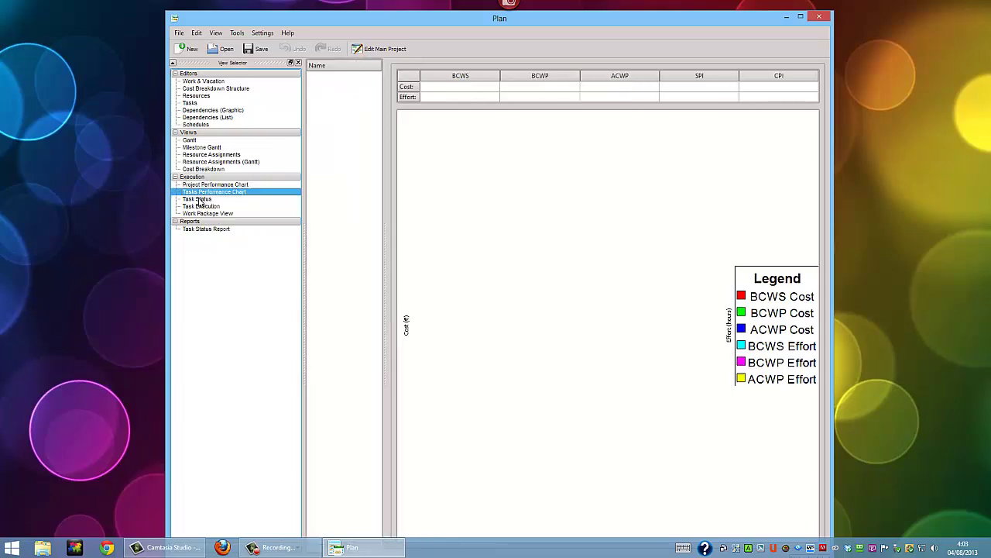
{"action": "left_click", "coordinate": [198, 199]}
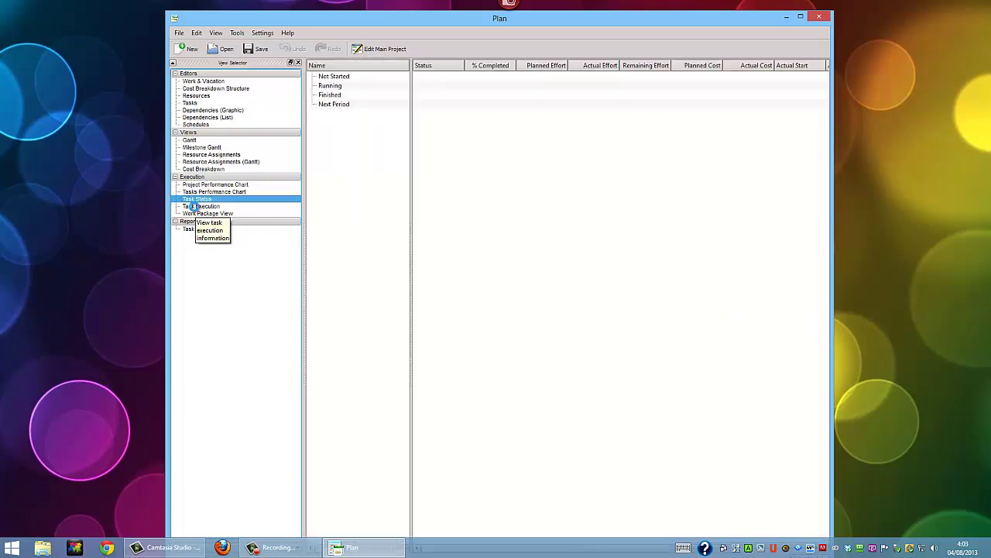
{"action": "left_click", "coordinate": [196, 207]}
{"action": "left_click", "coordinate": [198, 214]}
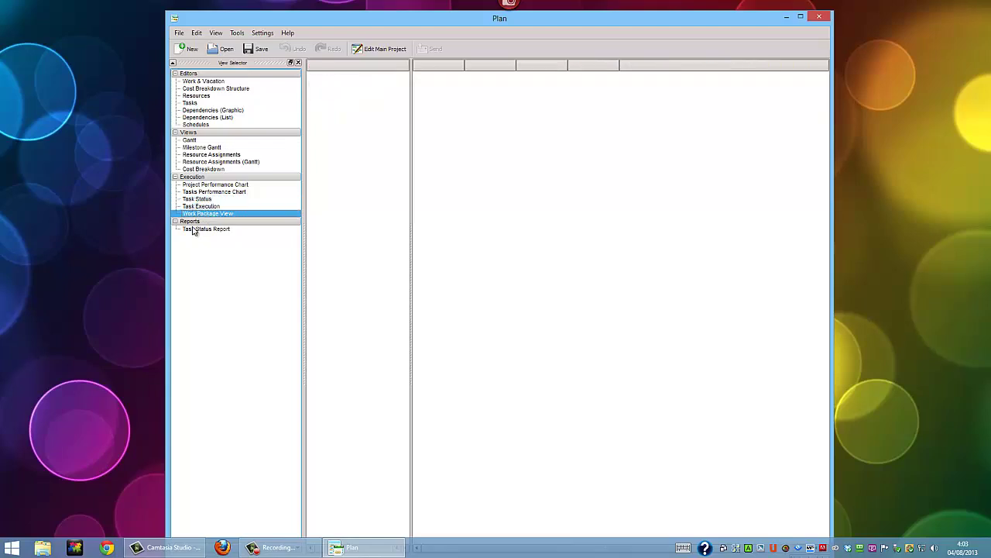
{"action": "left_click", "coordinate": [198, 230]}
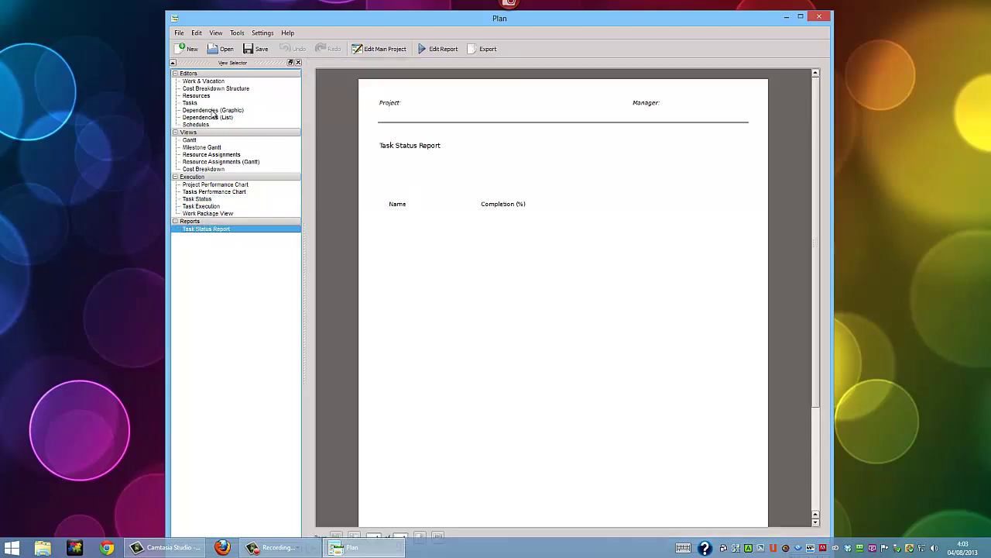
- View the main project's settings without changing them, and look through the available project tools and scripts
{"action": "left_click", "coordinate": [371, 49]}
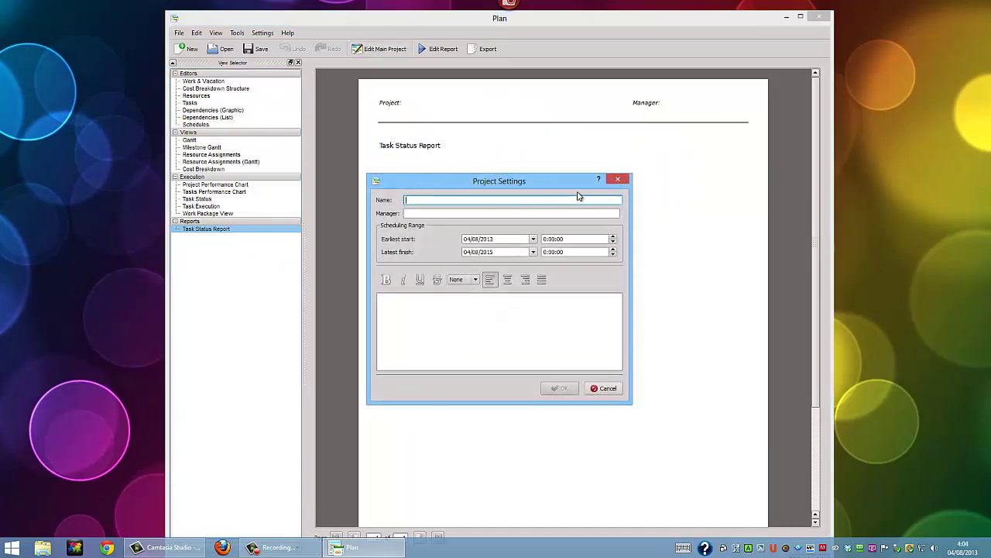
{"action": "left_click", "coordinate": [618, 179]}
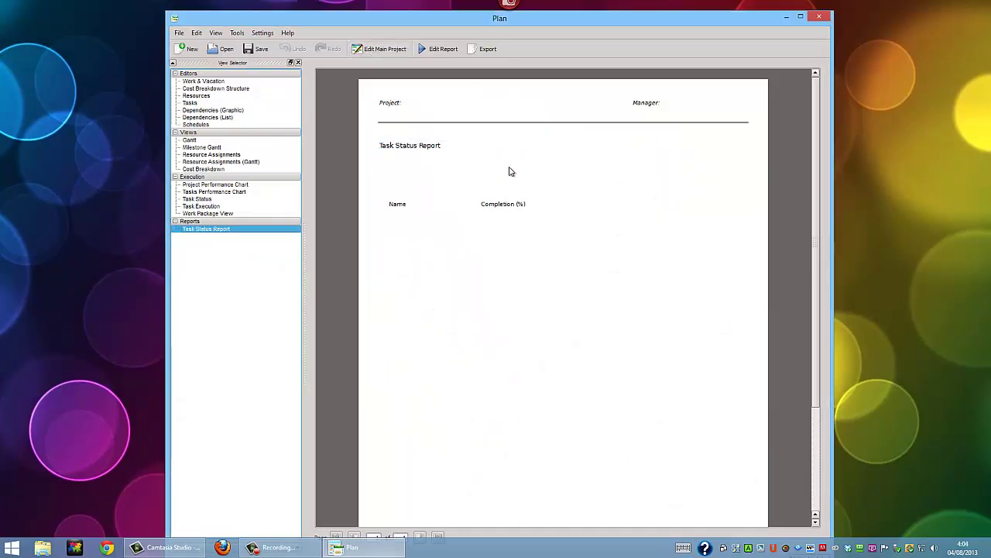
{"action": "left_click", "coordinate": [237, 34]}
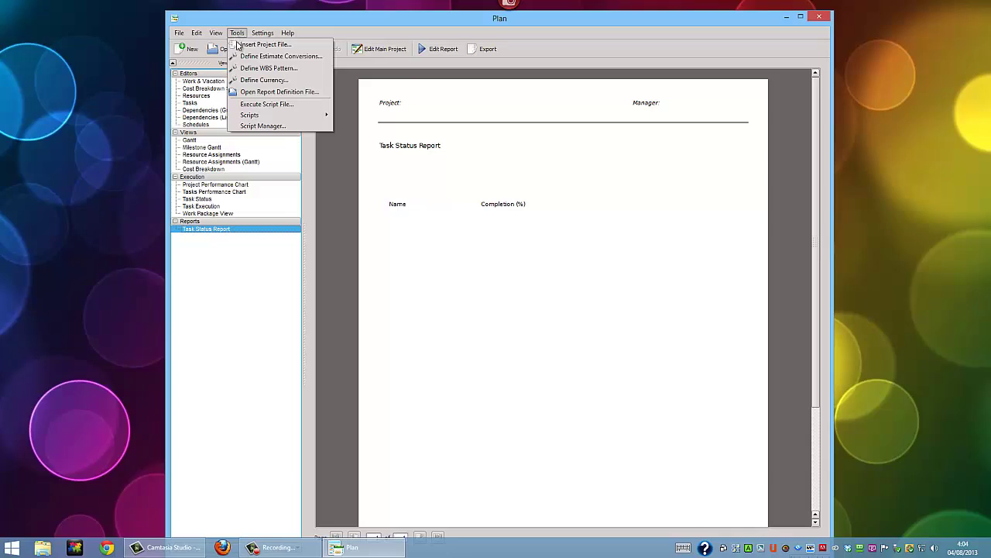
{"action": "mouse_move", "coordinate": [253, 116]}
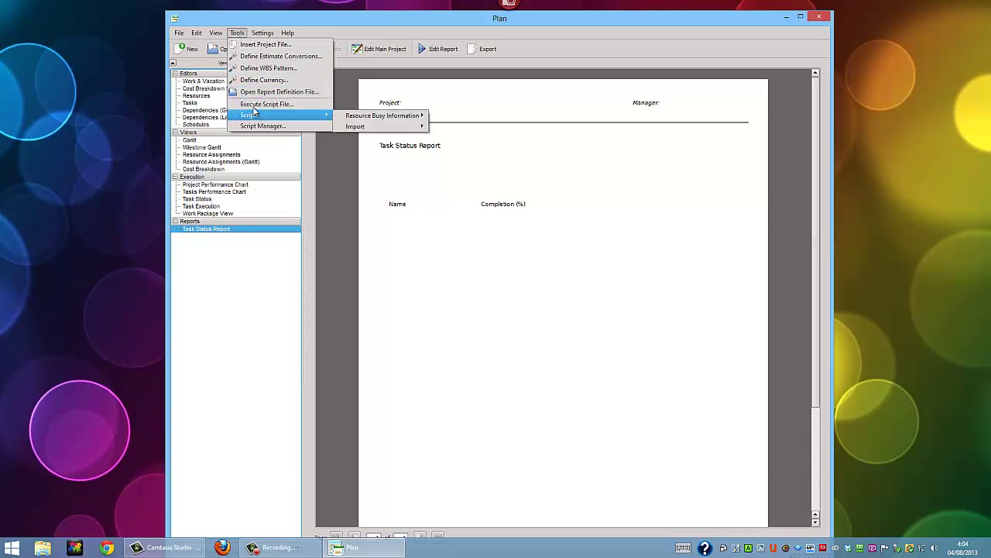
{"action": "left_click", "coordinate": [237, 33]}
- Look through the toolbar and docker options, and review the Plan configuration's task defaults and its summary task, task and milestone colors
{"action": "left_click", "coordinate": [263, 33]}
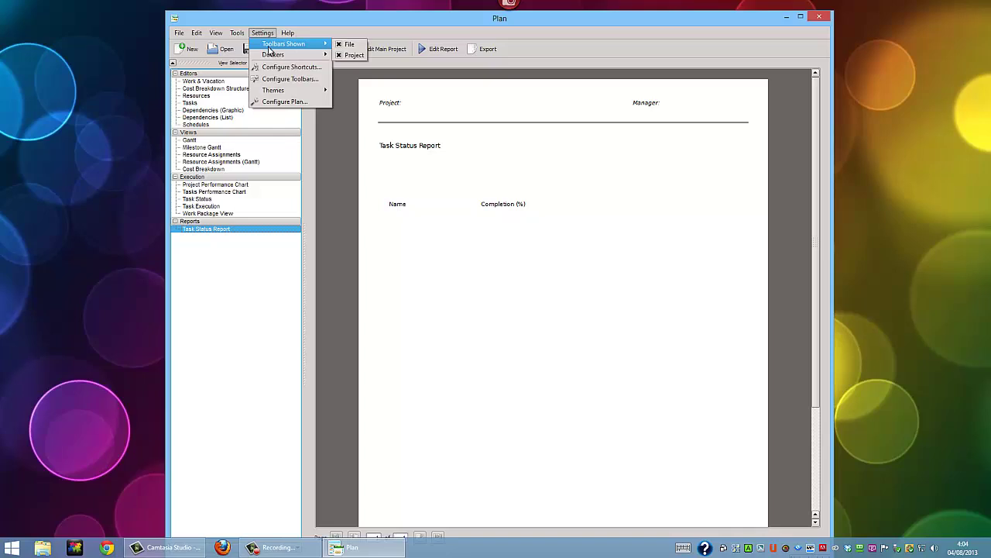
{"action": "mouse_move", "coordinate": [270, 58]}
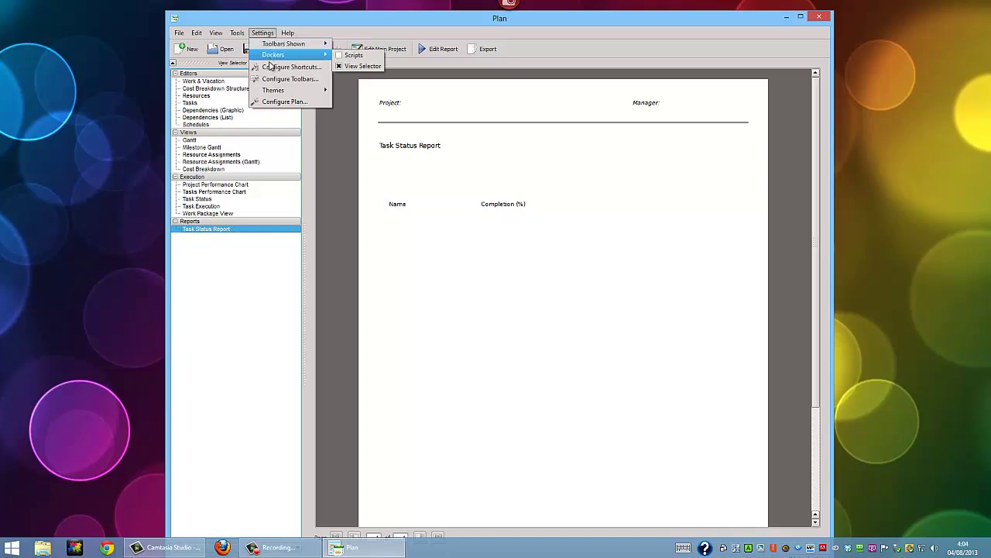
{"action": "left_click", "coordinate": [273, 104]}
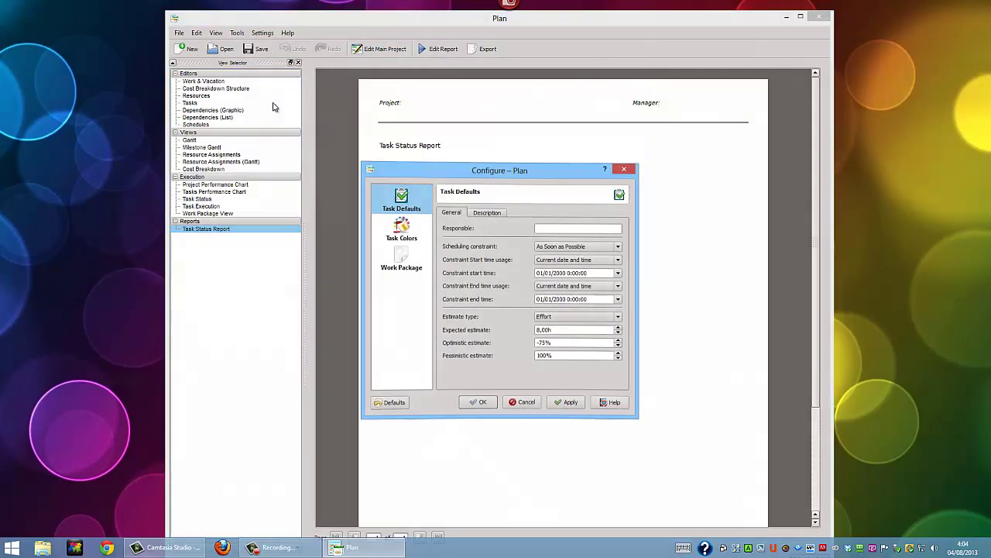
{"action": "left_click", "coordinate": [402, 228]}
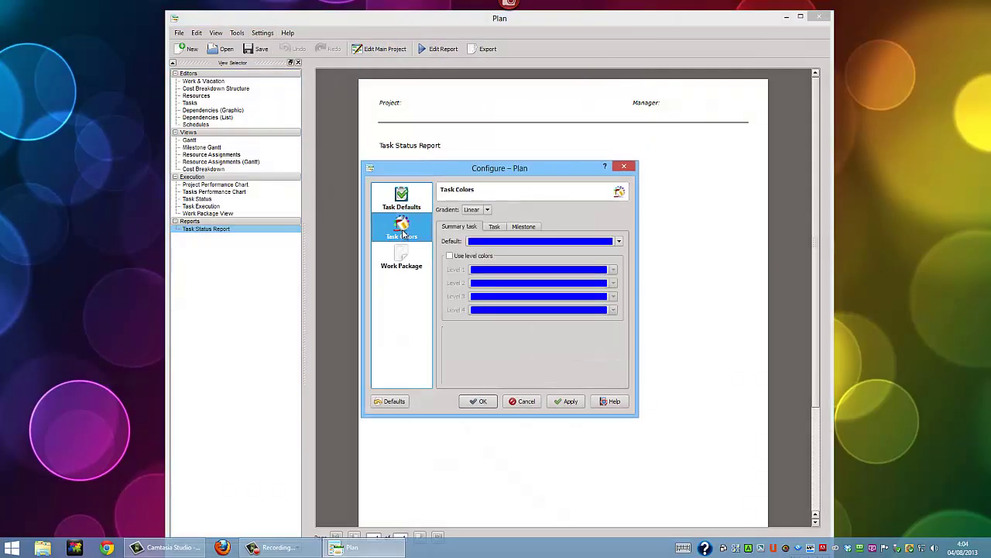
{"action": "left_click", "coordinate": [486, 210]}
{"action": "left_click", "coordinate": [486, 218]}
{"action": "left_click", "coordinate": [494, 227]}
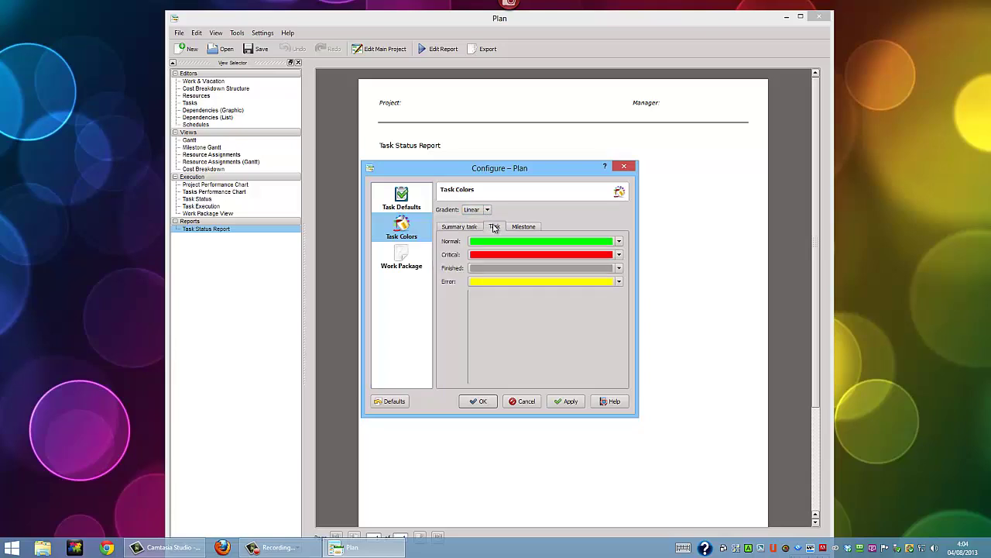
{"action": "left_click", "coordinate": [522, 226]}
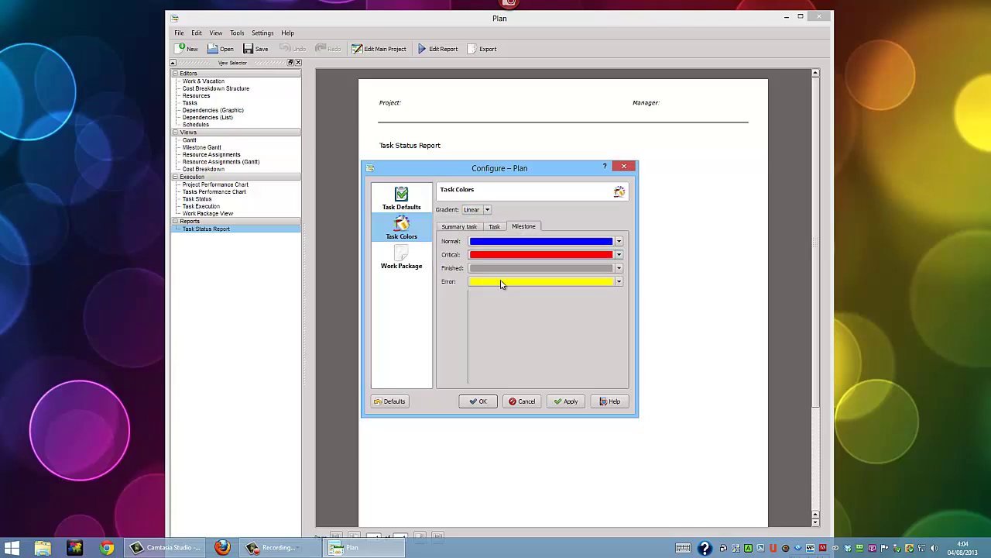
{"action": "left_click", "coordinate": [478, 401]}
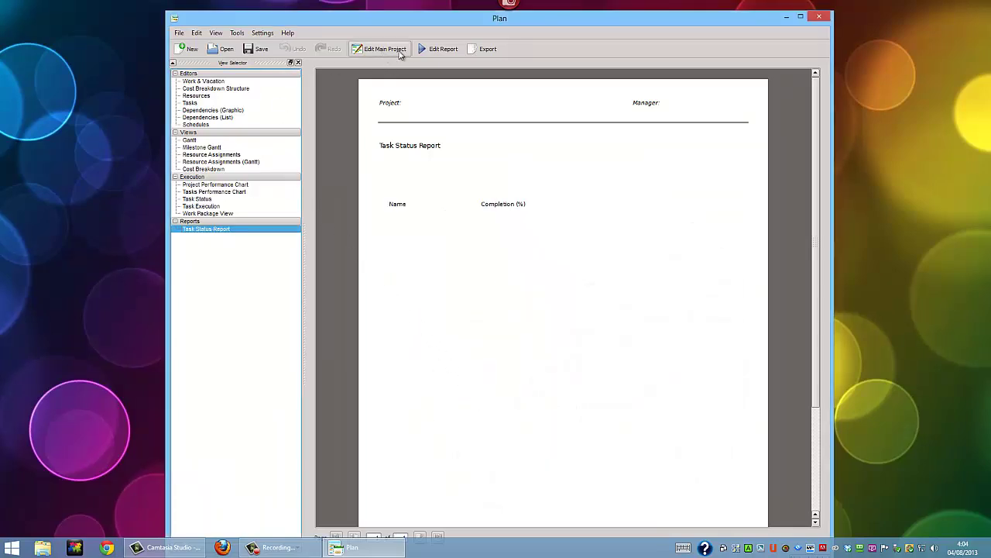
- Close Plan and launch Calligra Sheets from the Calligra Suite program group
{"action": "left_click", "coordinate": [820, 17]}
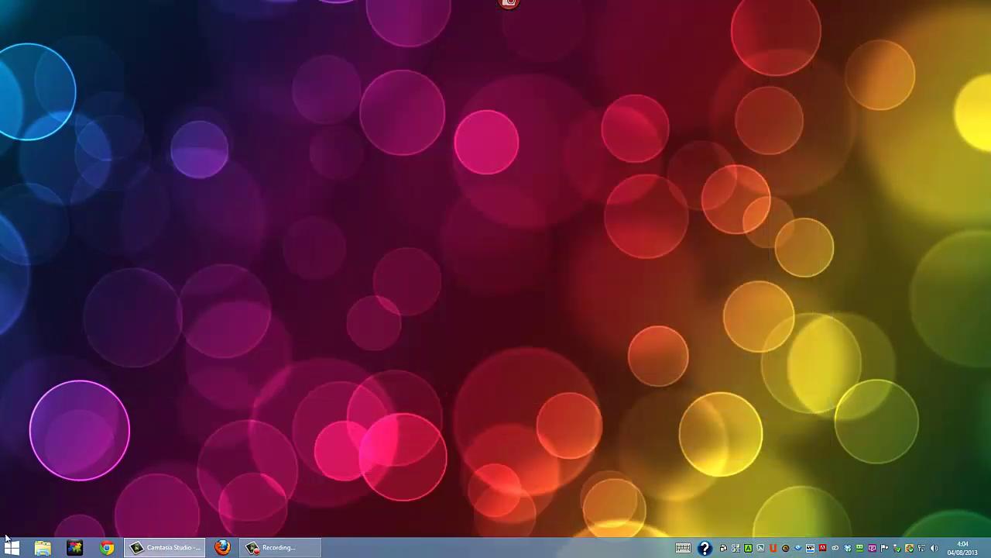
{"action": "left_click", "coordinate": [8, 544]}
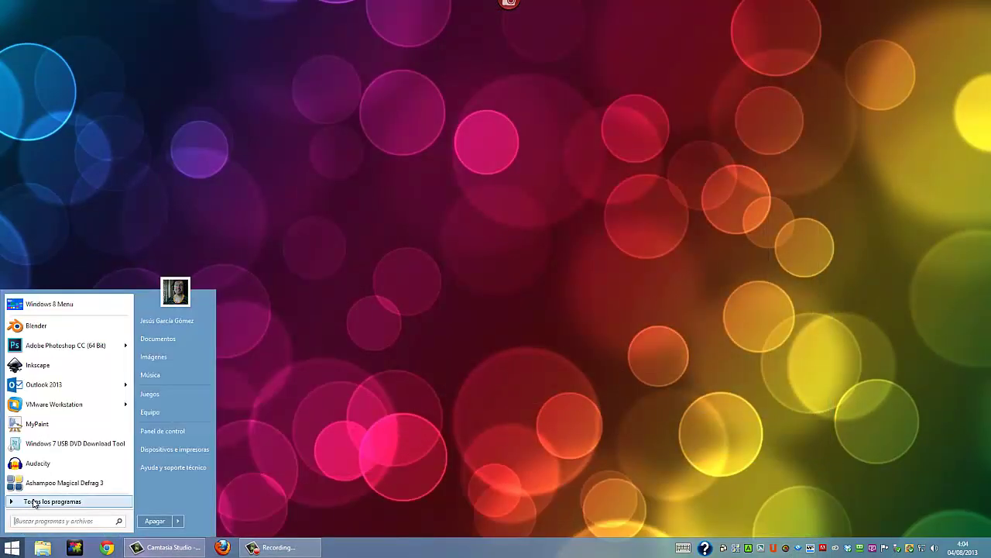
{"action": "left_click", "coordinate": [34, 503]}
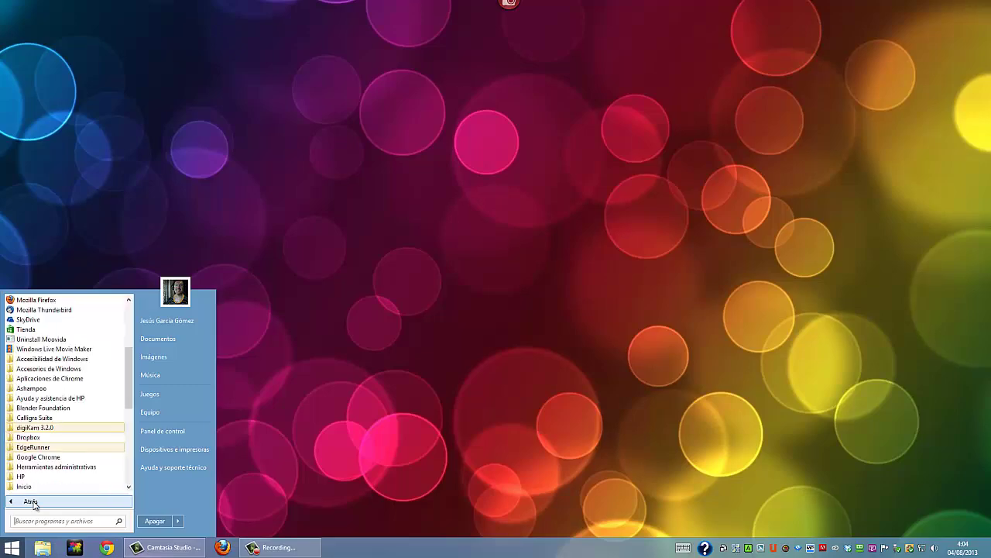
{"action": "left_click", "coordinate": [46, 419]}
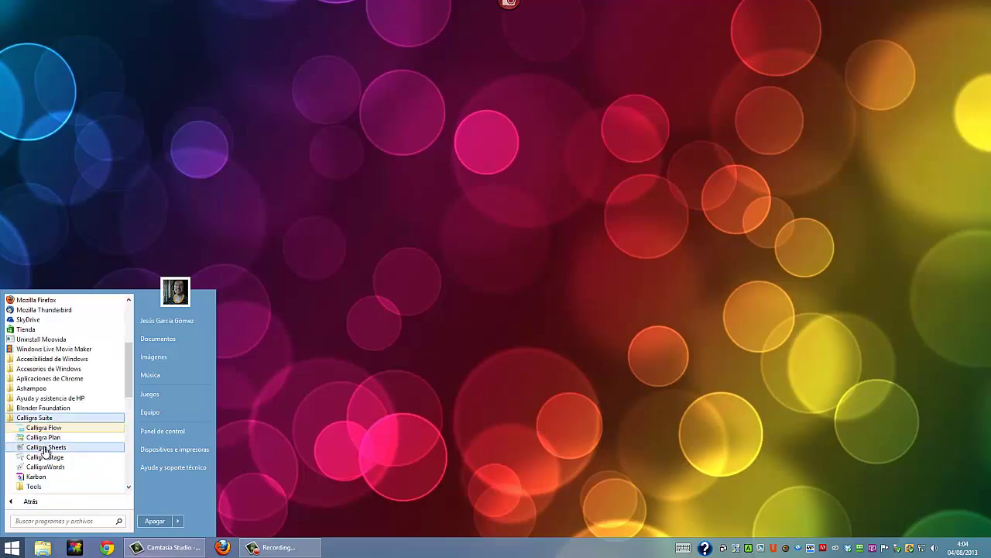
{"action": "left_click", "coordinate": [43, 448]}
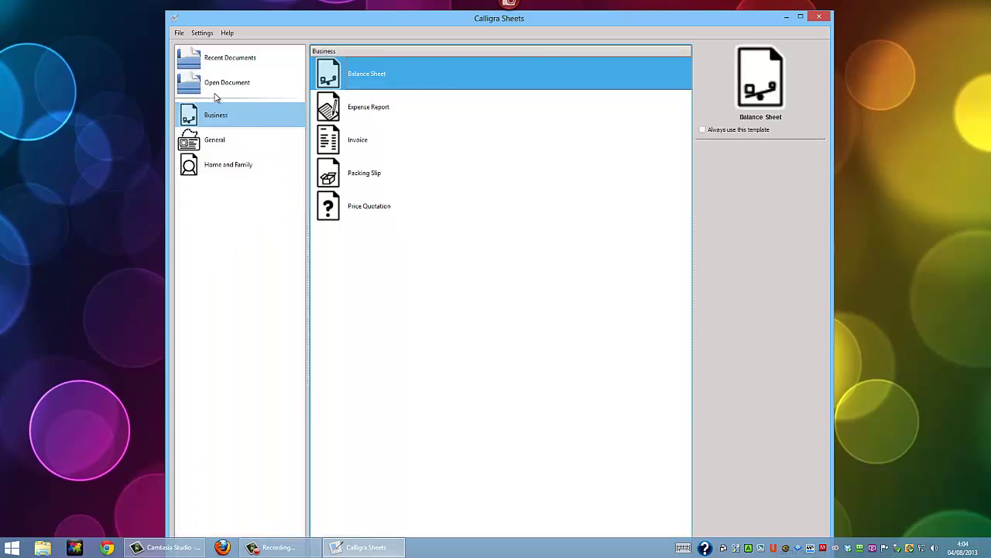
- Create a spreadsheet from the "Expense Report" business template
{"action": "left_click", "coordinate": [338, 111]}
{"action": "double_click", "coordinate": [338, 111]}
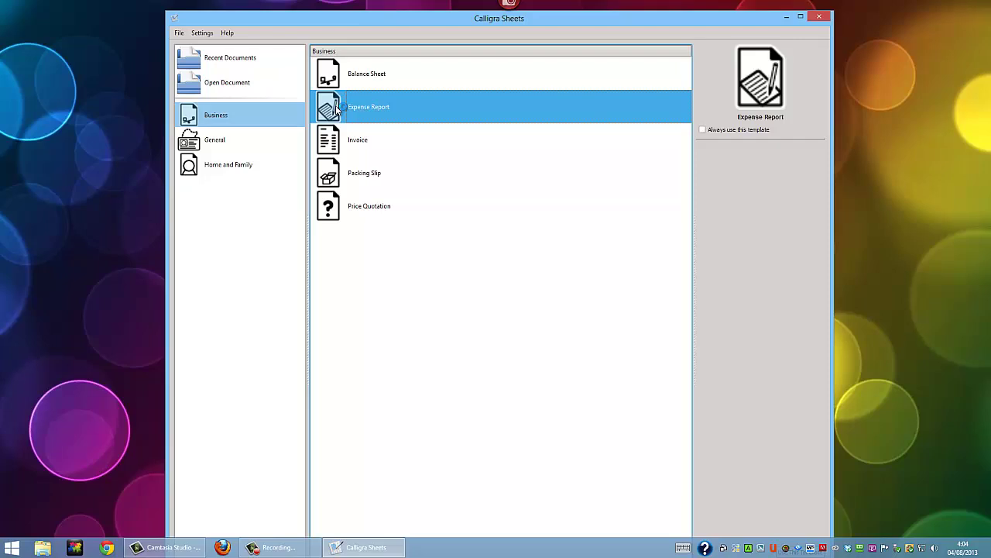
{"action": "double_click", "coordinate": [336, 110]}
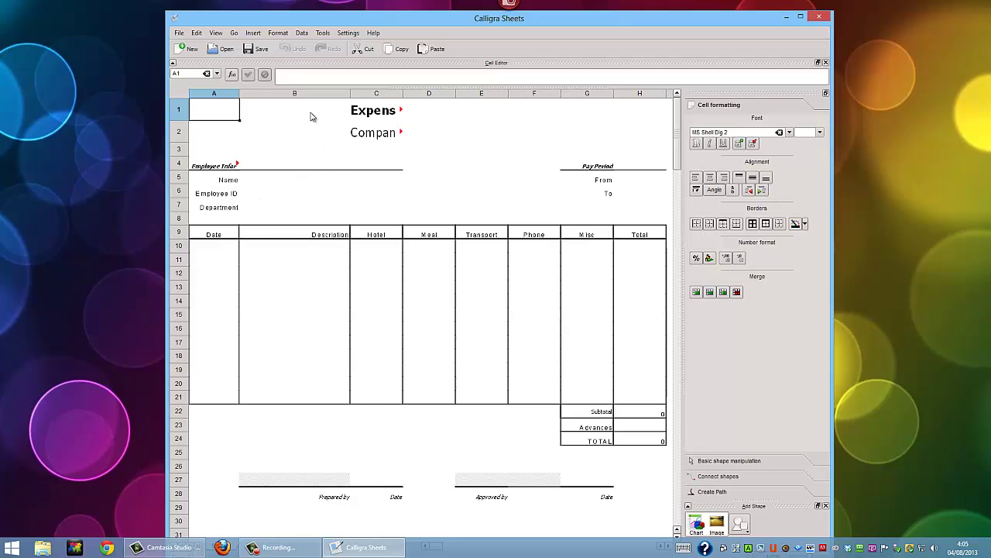
- Look through the file, edit and insert commands of the spreadsheet, including the catalog of functions that can be inserted
{"action": "left_click", "coordinate": [179, 34]}
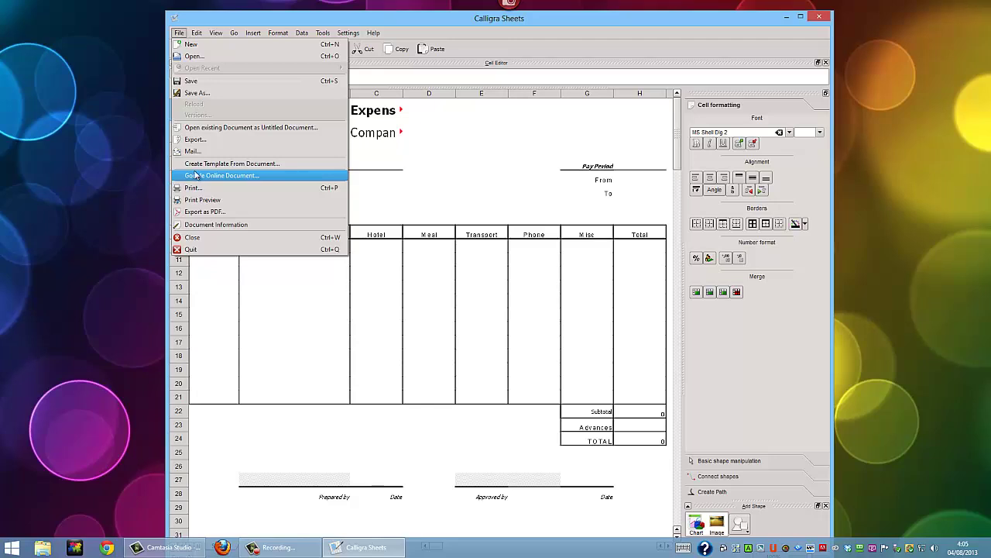
{"action": "key", "text": "Escape"}
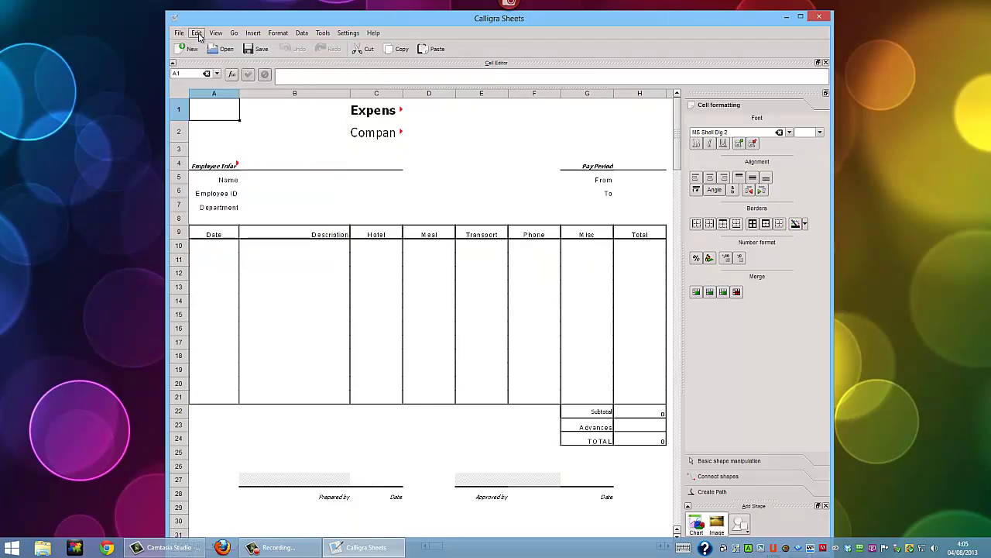
{"action": "left_click", "coordinate": [197, 33]}
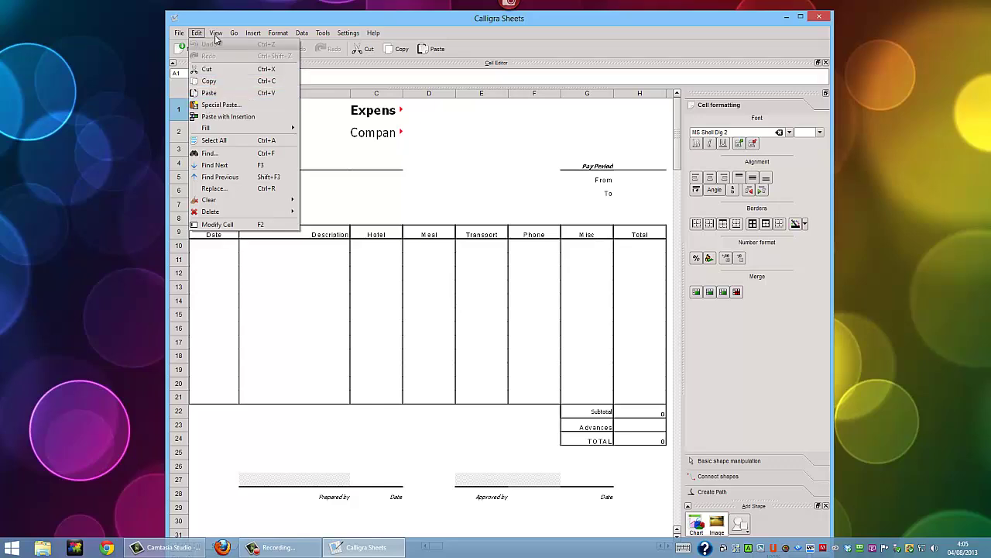
{"action": "mouse_move", "coordinate": [234, 34]}
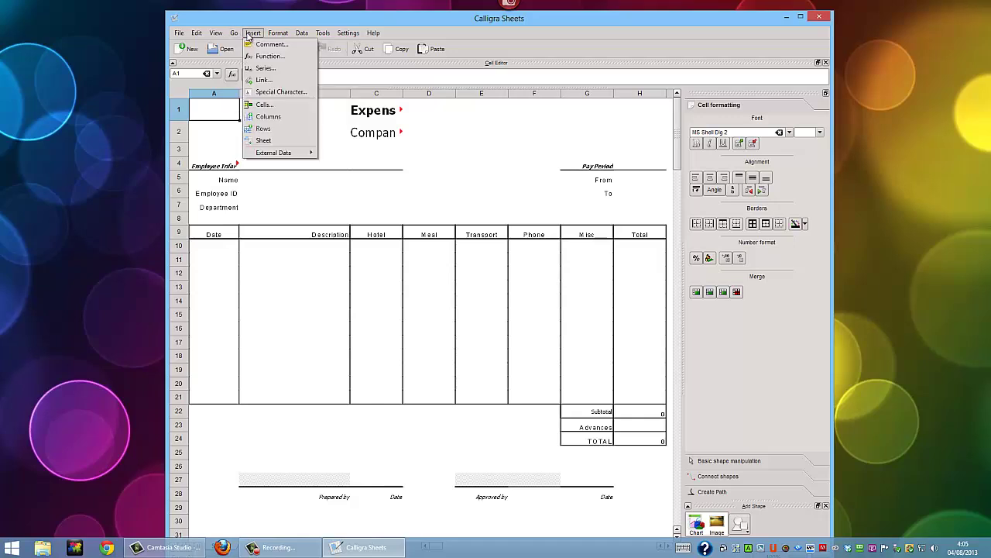
{"action": "left_click", "coordinate": [257, 57]}
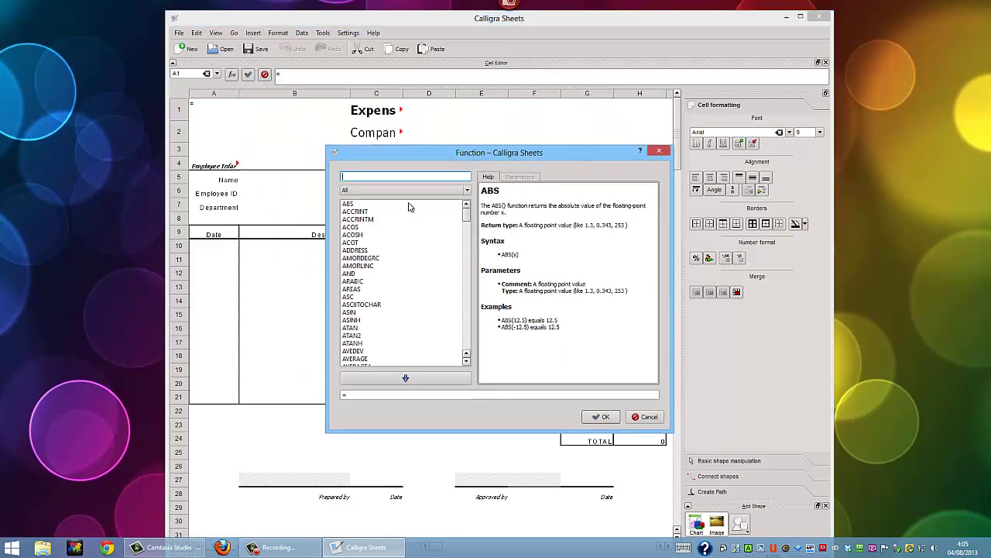
{"action": "left_click", "coordinate": [659, 151]}
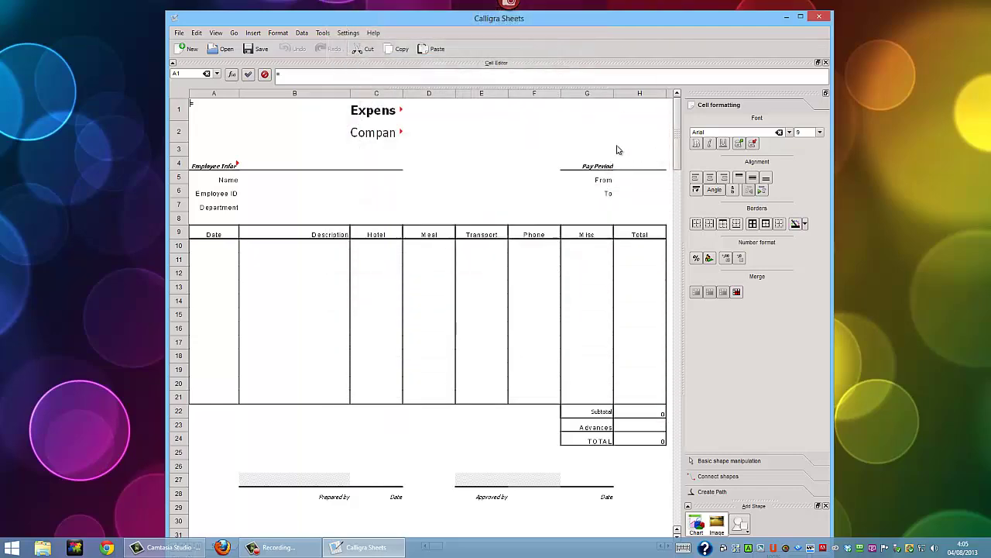
- View the formatting commands, the cell merging options and the Style Manager of the spreadsheet
{"action": "left_click", "coordinate": [279, 35]}
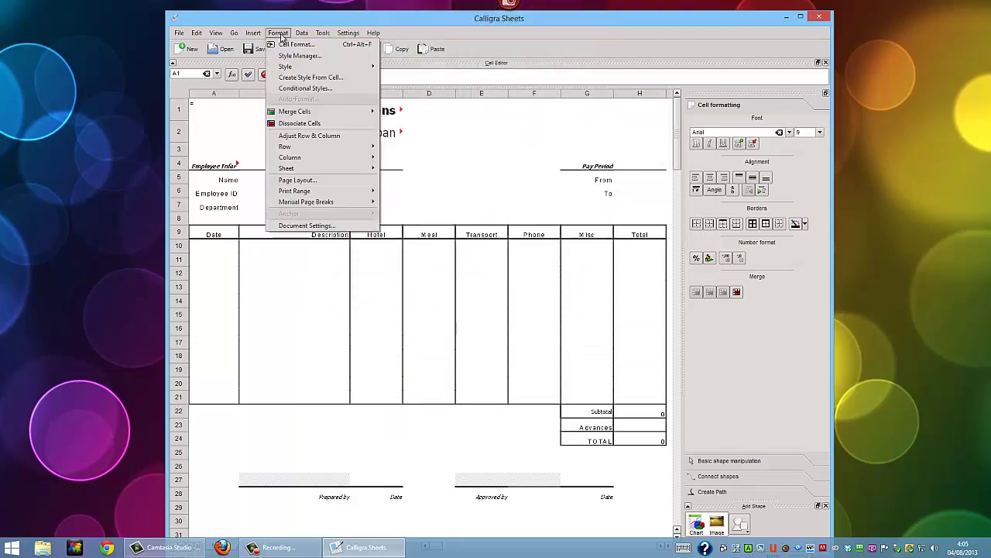
{"action": "mouse_move", "coordinate": [290, 113]}
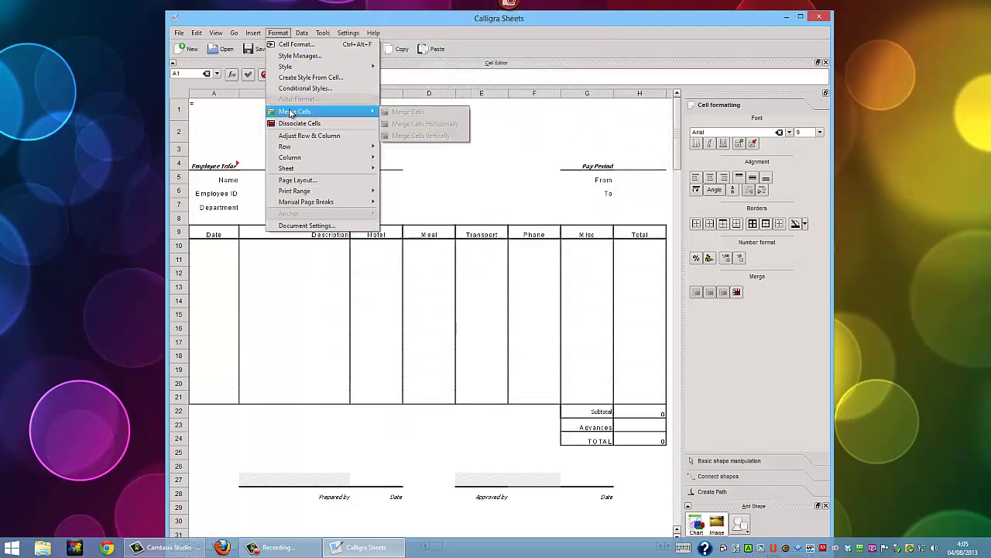
{"action": "left_click", "coordinate": [291, 57]}
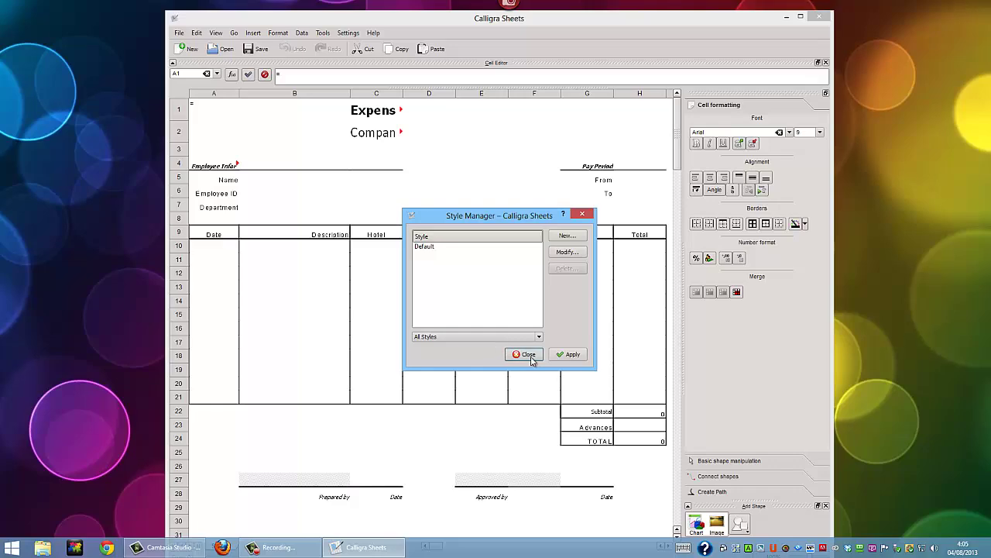
{"action": "left_click", "coordinate": [527, 354]}
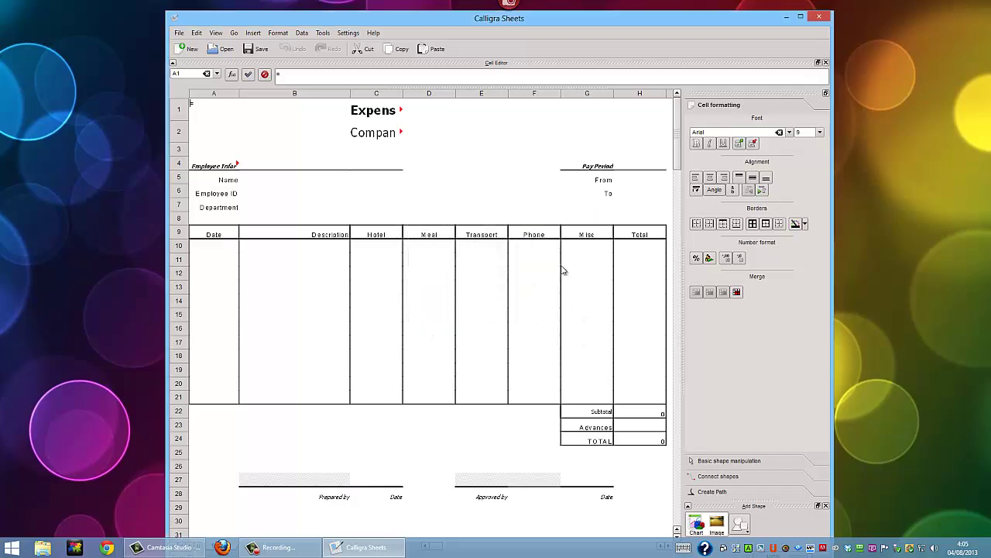
- Close Sheets and launch Calligra Stage from the Calligra Suite program group
{"action": "left_click", "coordinate": [818, 17]}
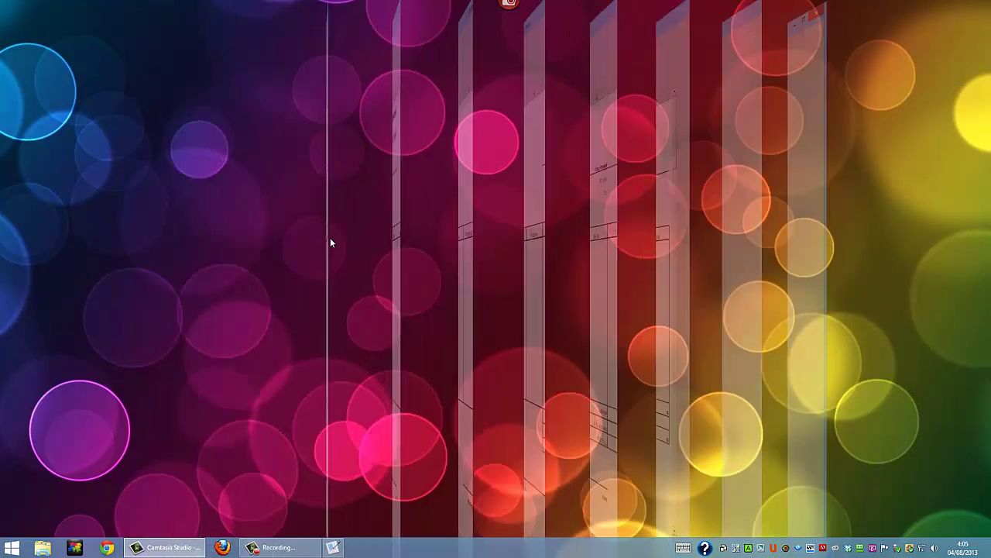
{"action": "left_click", "coordinate": [17, 547]}
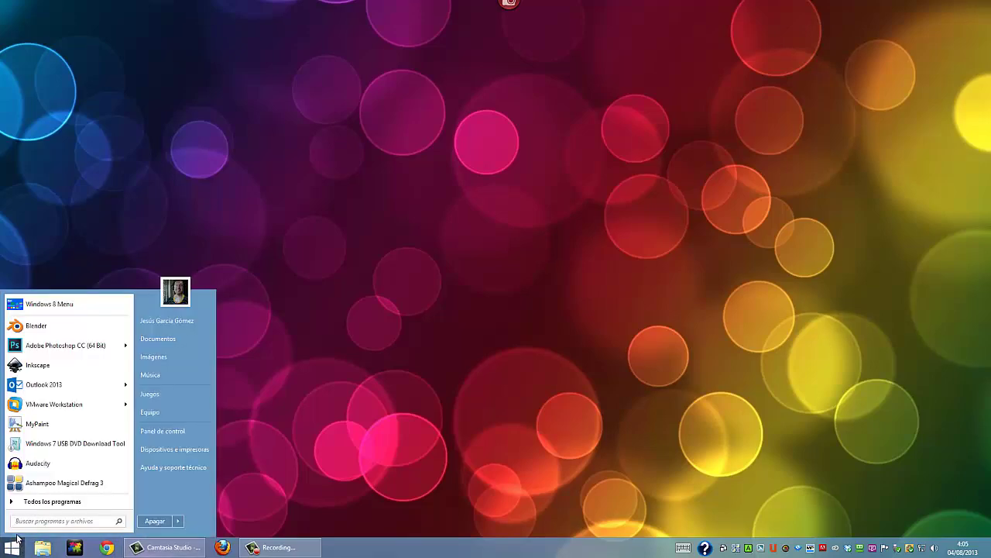
{"action": "left_click", "coordinate": [34, 505]}
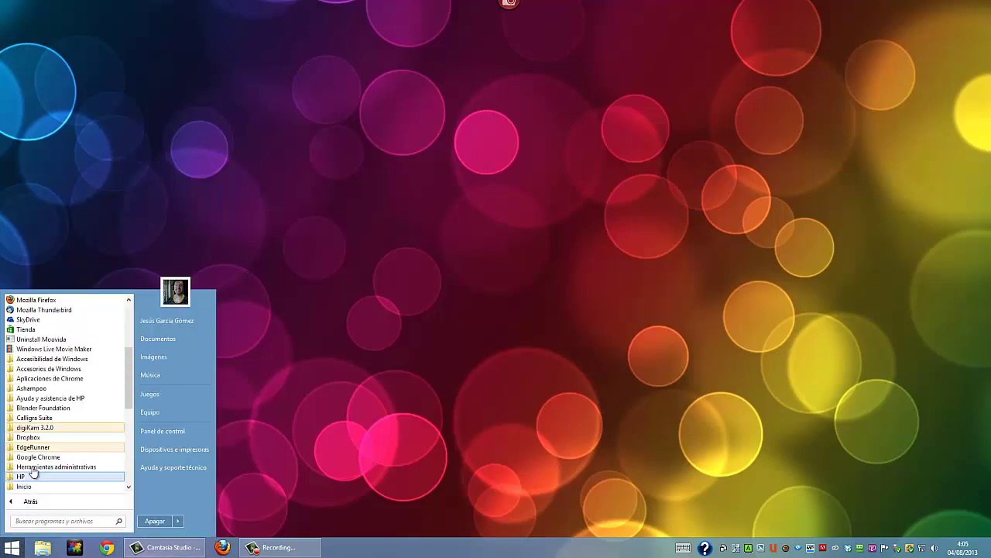
{"action": "left_click", "coordinate": [40, 418]}
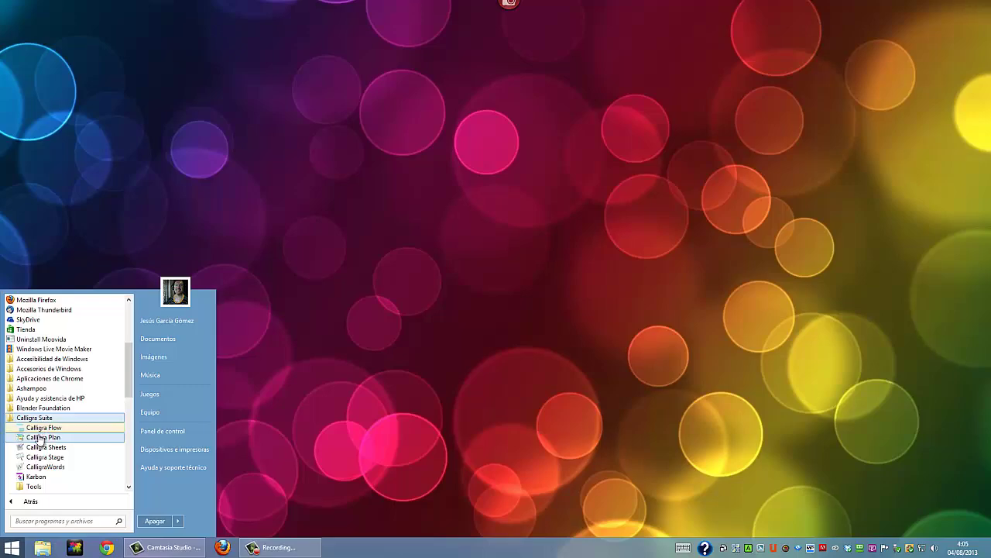
{"action": "left_click", "coordinate": [41, 459]}
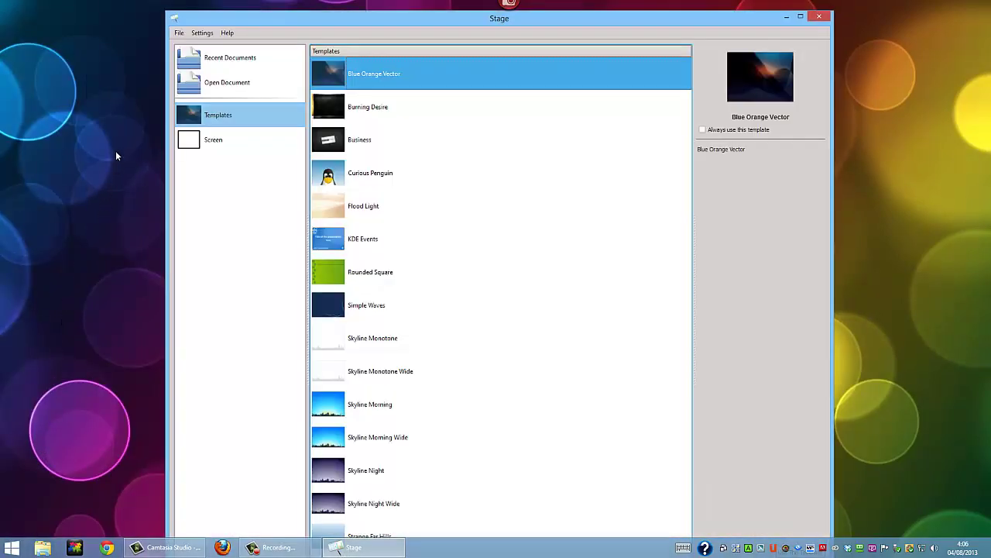
- Create a presentation from the "Burning Desire" template
{"action": "left_click", "coordinate": [341, 110]}
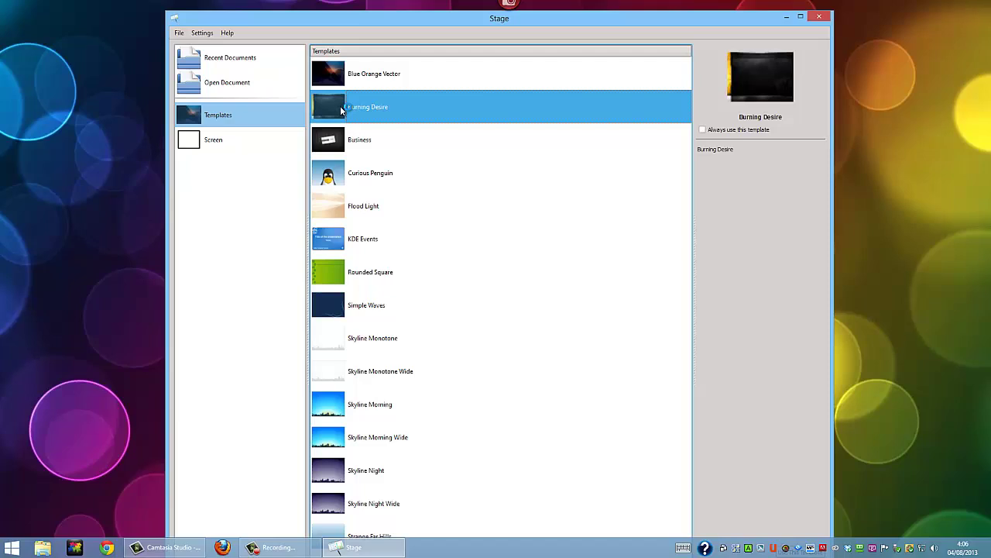
{"action": "double_click", "coordinate": [341, 110]}
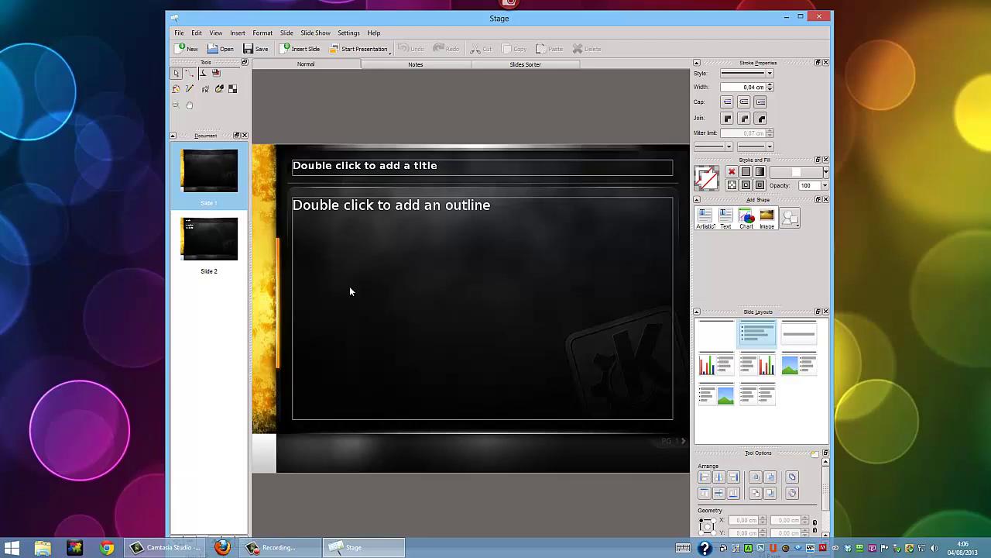
- Enter "plantilla de ejemplo" as the title of the first slide
{"action": "double_click", "coordinate": [360, 166]}
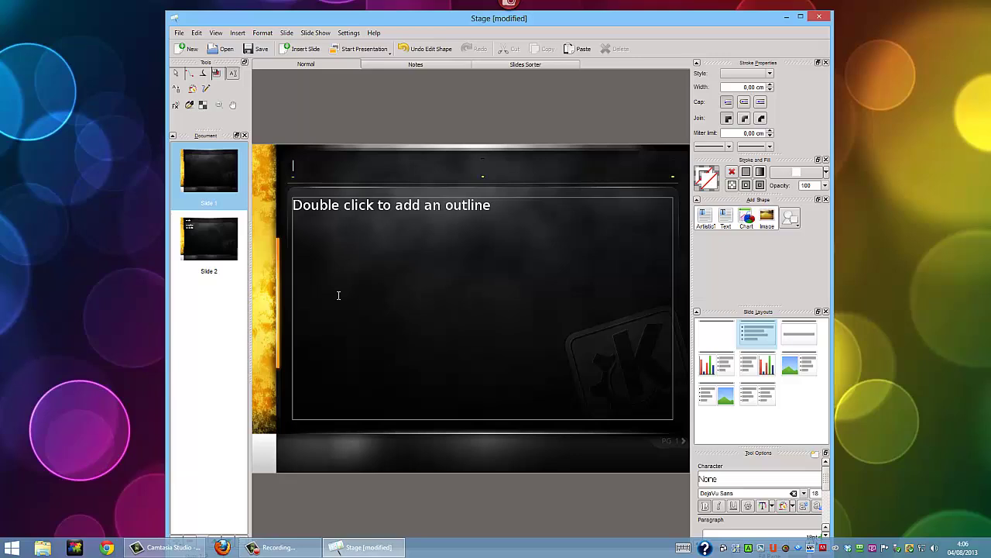
{"action": "type", "text": "P"}
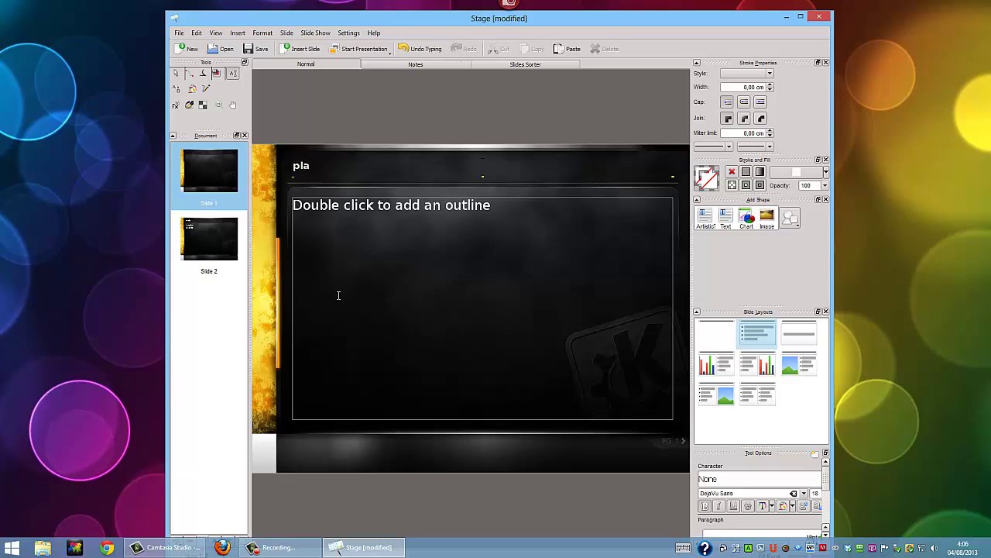
{"action": "type", "text": "lantilla dej"}
{"action": "key", "text": "BackSpace"}
{"action": "type", "text": "ejemplo"}
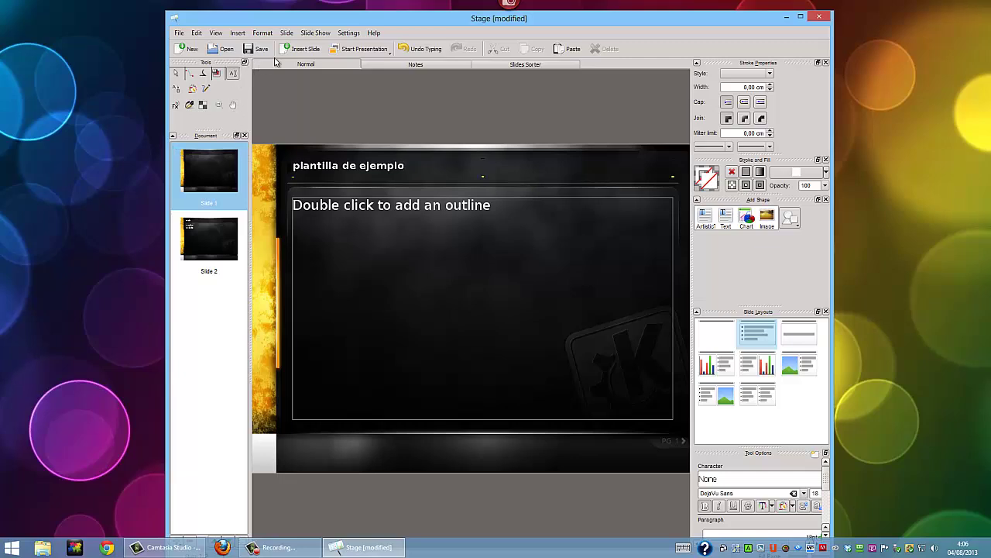
- Play the slide show from the first slide through to its end and return to editing
{"action": "left_click", "coordinate": [346, 49]}
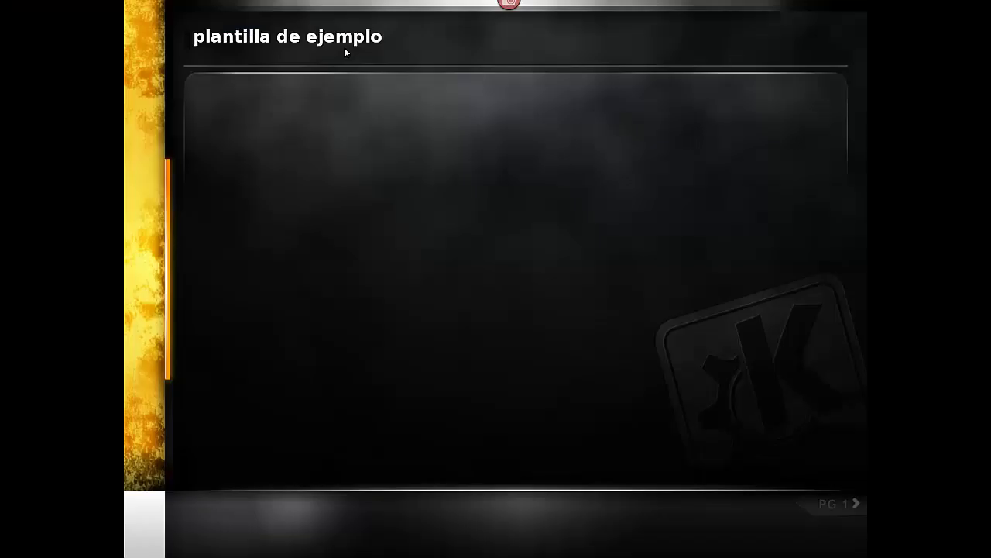
{"action": "left_click", "coordinate": [360, 166]}
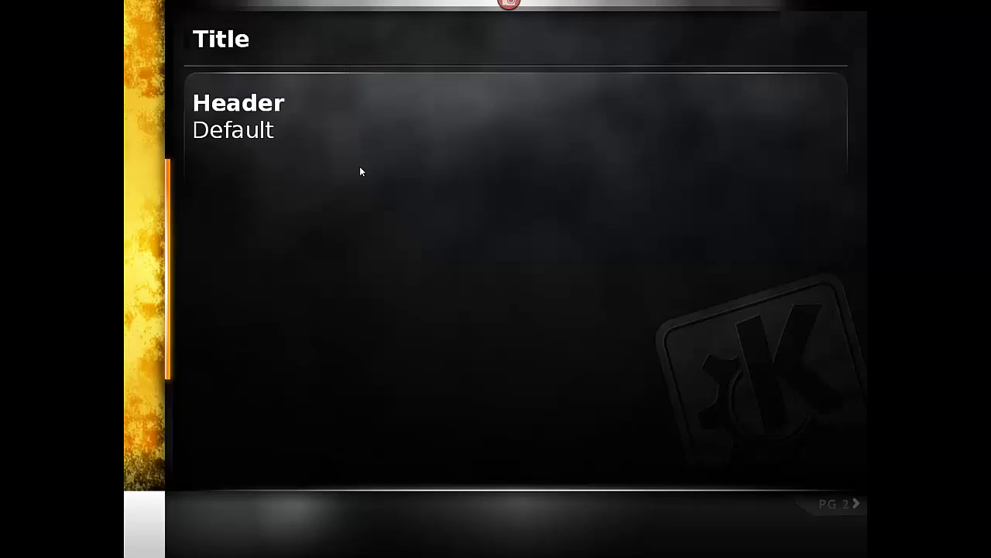
{"action": "left_click", "coordinate": [360, 167]}
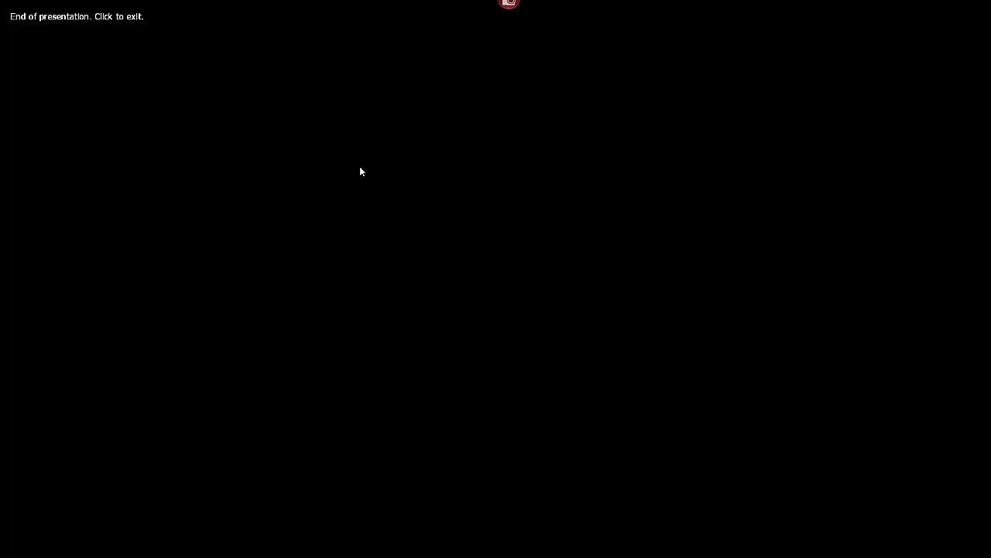
{"action": "left_click", "coordinate": [348, 177]}
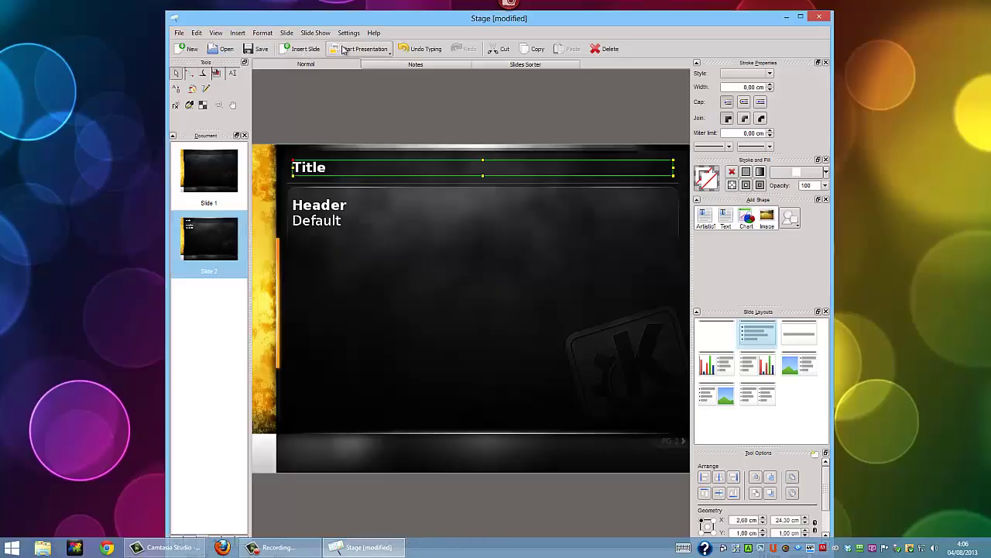
- Look through the view, file and slide show commands, including the presenter view configuration, of the presentation program
{"action": "left_click", "coordinate": [261, 33]}
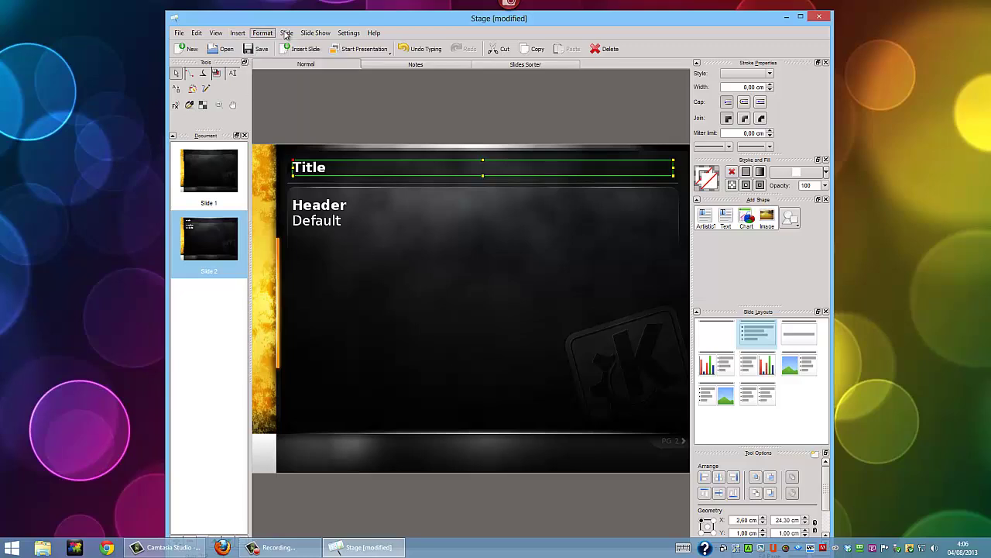
{"action": "mouse_move", "coordinate": [312, 38]}
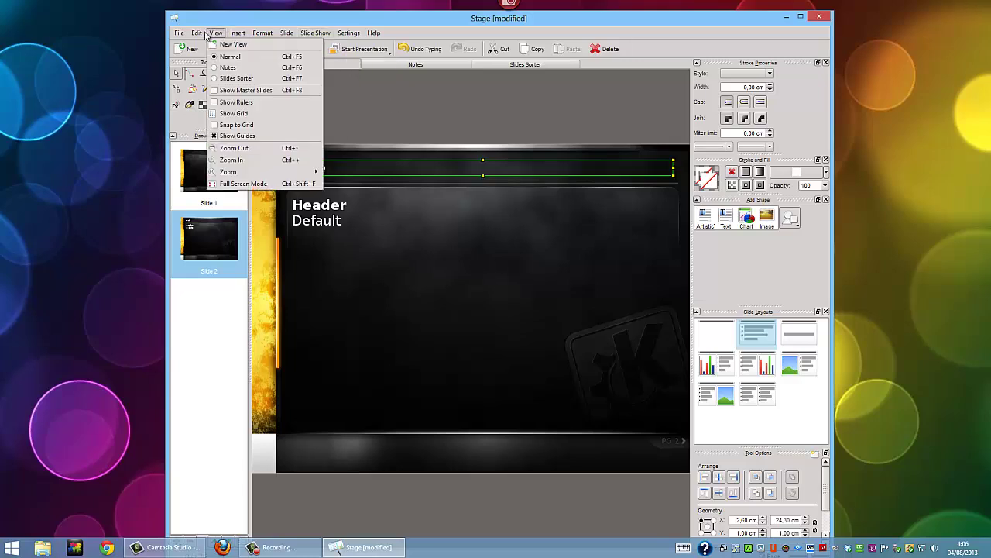
{"action": "mouse_move", "coordinate": [199, 35]}
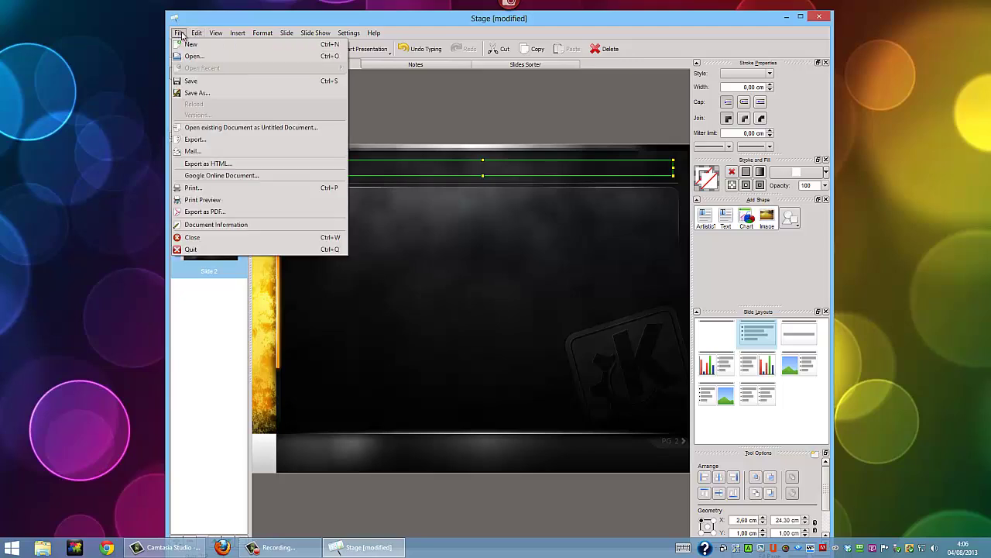
{"action": "mouse_move", "coordinate": [264, 34]}
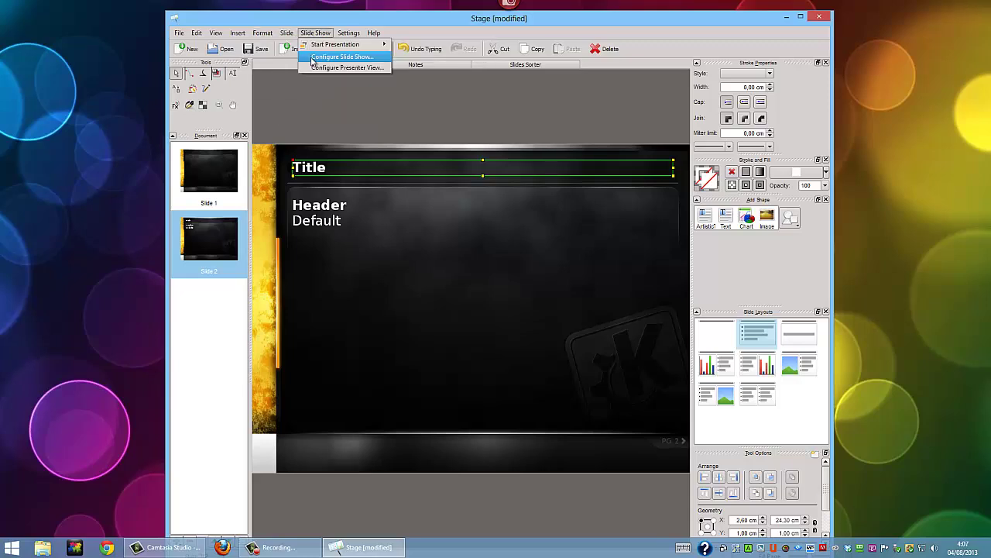
{"action": "left_click", "coordinate": [341, 67]}
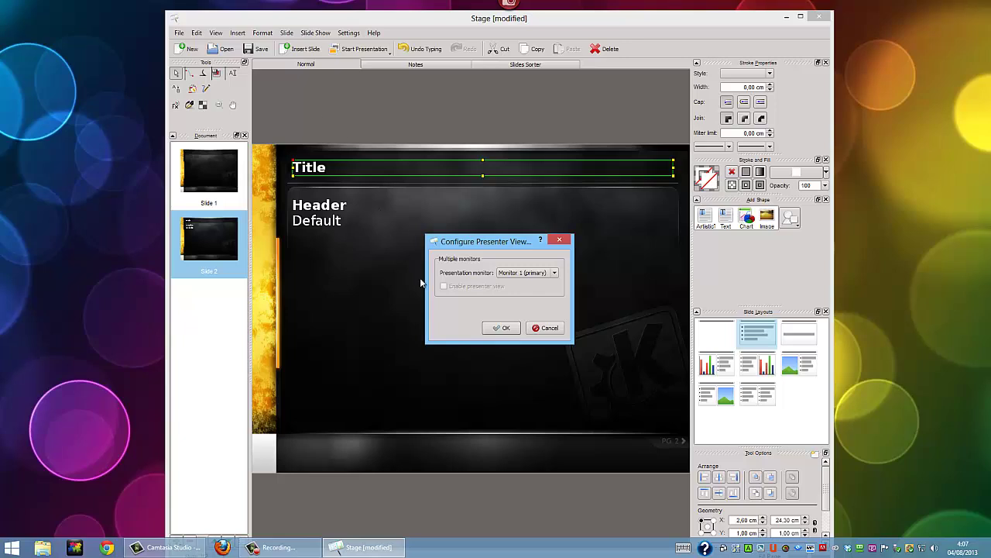
{"action": "left_click", "coordinate": [502, 328]}
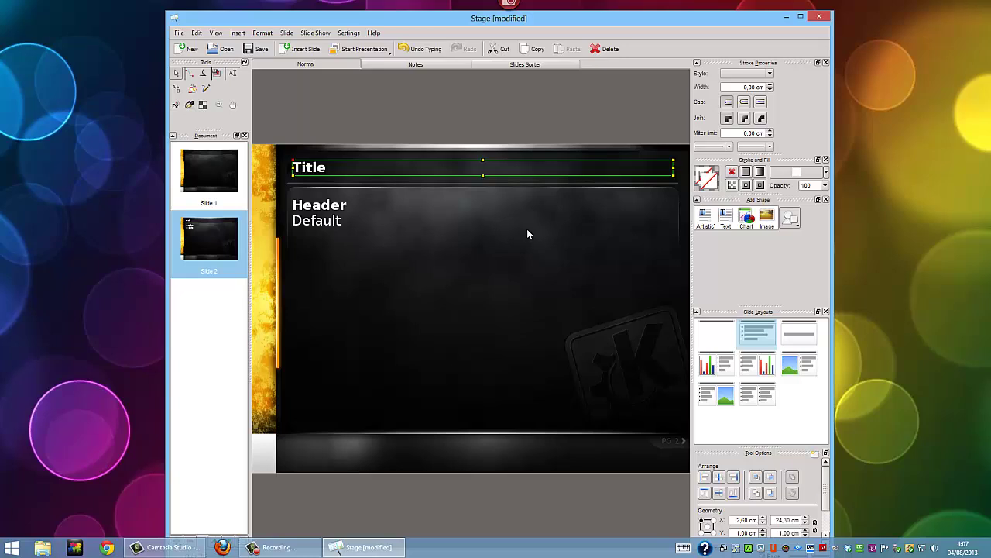
- Play the presentation from the second slide to its end and exit the show
{"action": "left_click", "coordinate": [358, 49]}
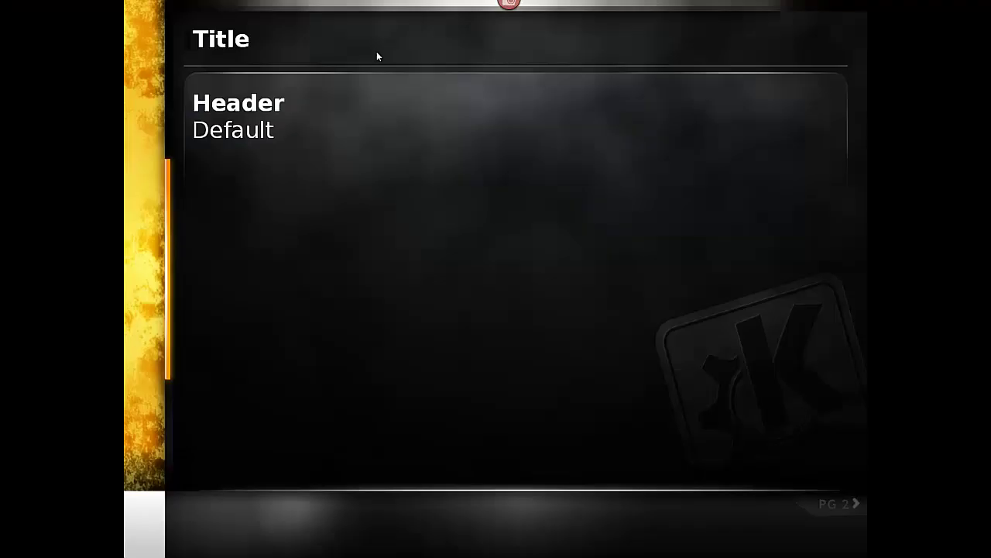
{"action": "left_click", "coordinate": [372, 156]}
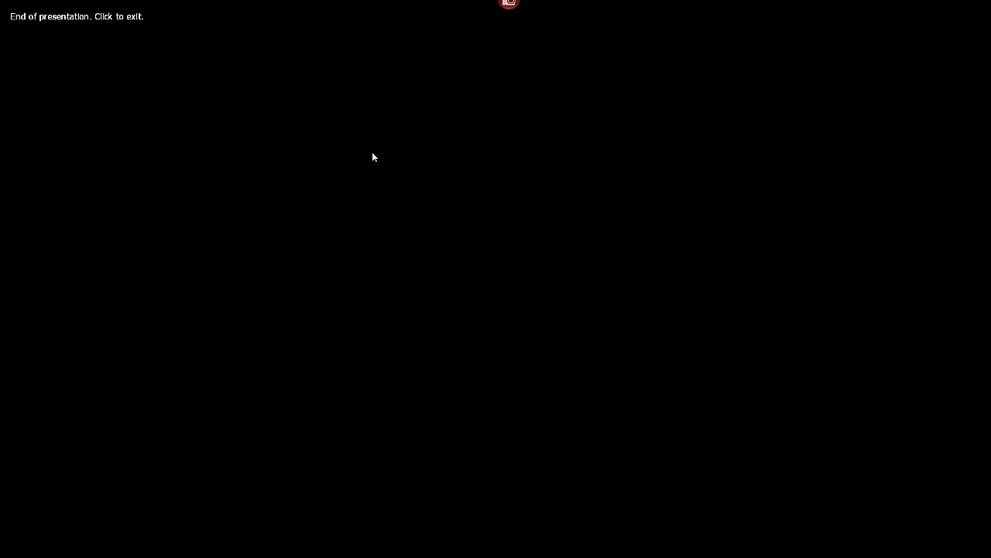
{"action": "left_click", "coordinate": [373, 157]}
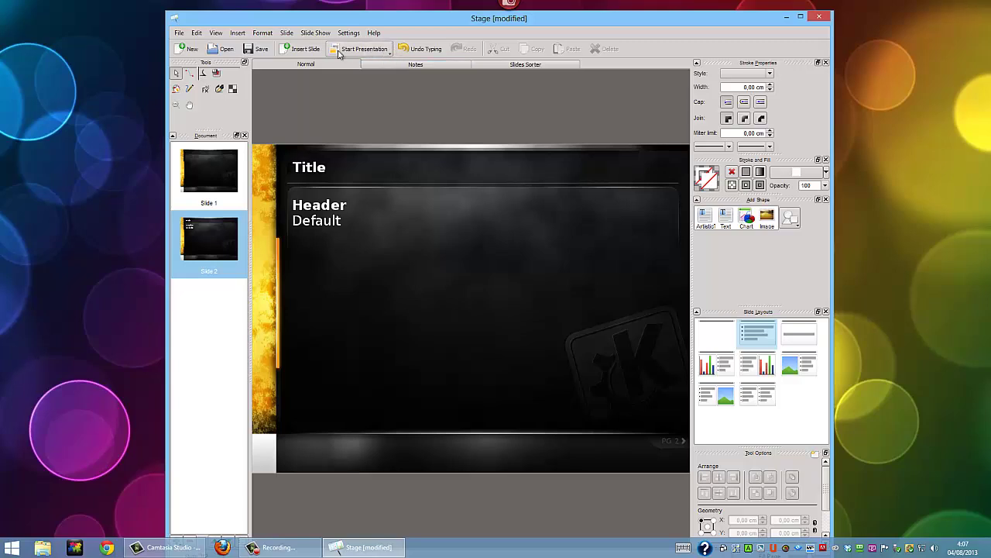
- Insert a new slide after the second one and view the available program settings commands
{"action": "left_click", "coordinate": [295, 51]}
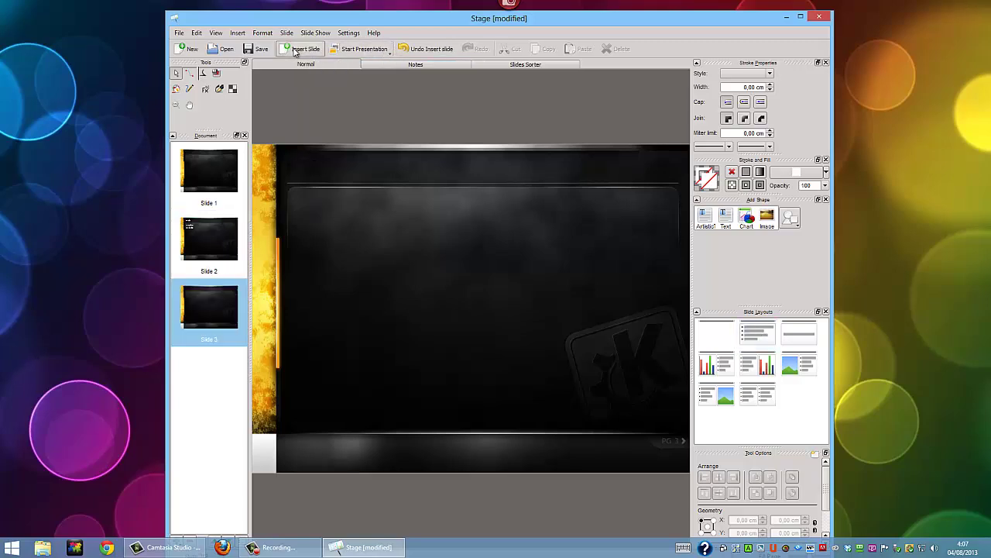
{"action": "left_click", "coordinate": [355, 33]}
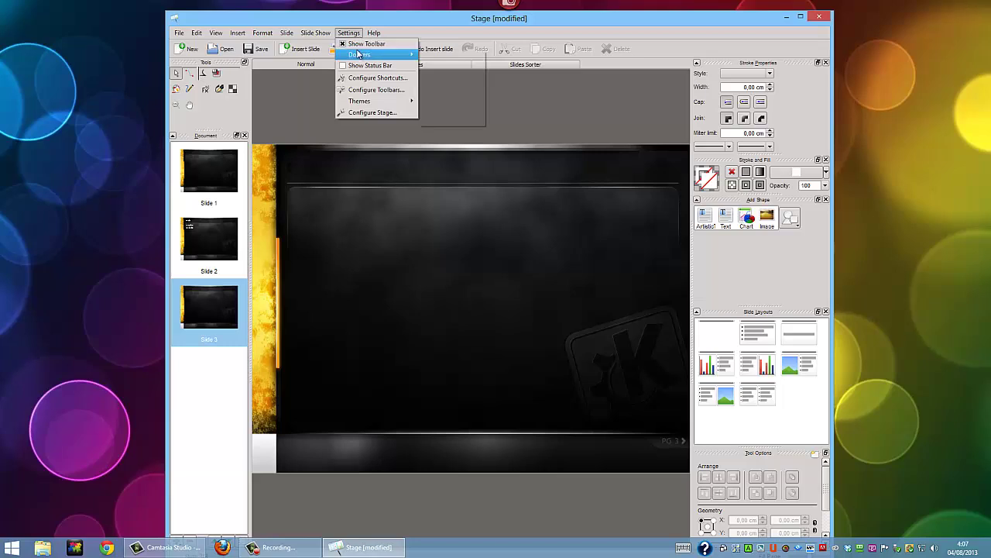
{"action": "mouse_move", "coordinate": [359, 55]}
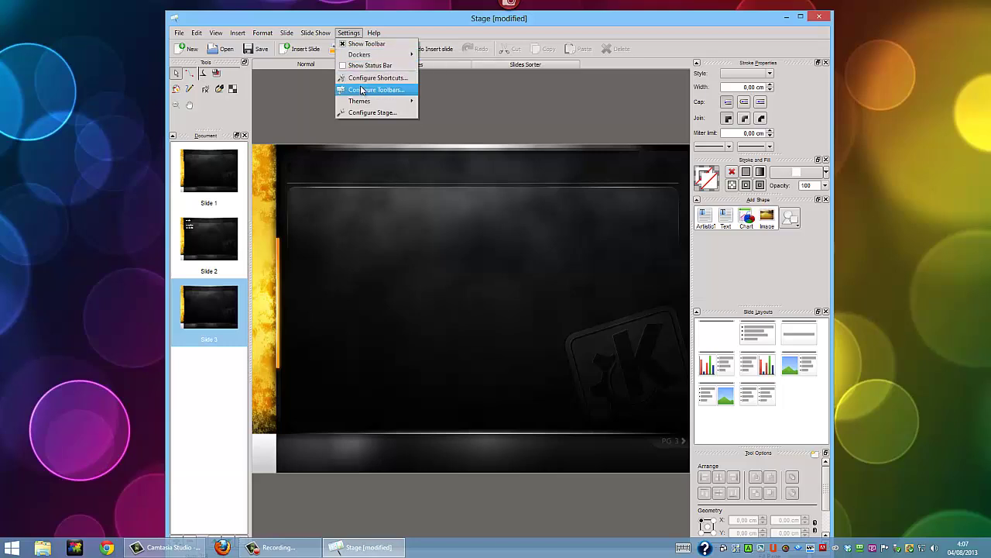
{"action": "mouse_move", "coordinate": [362, 102]}
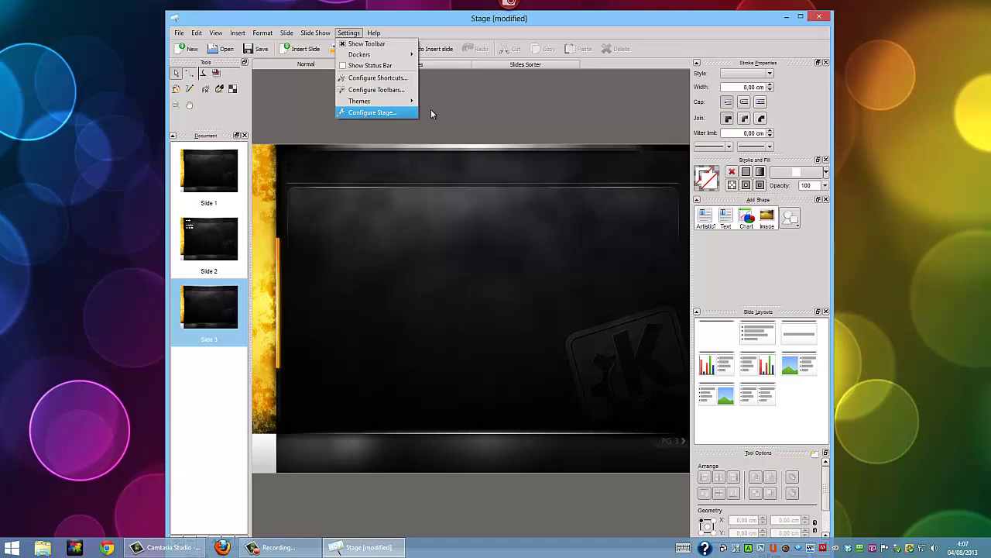
- Close Stage and discard the changes to the untitled presentation
{"action": "left_click", "coordinate": [815, 17]}
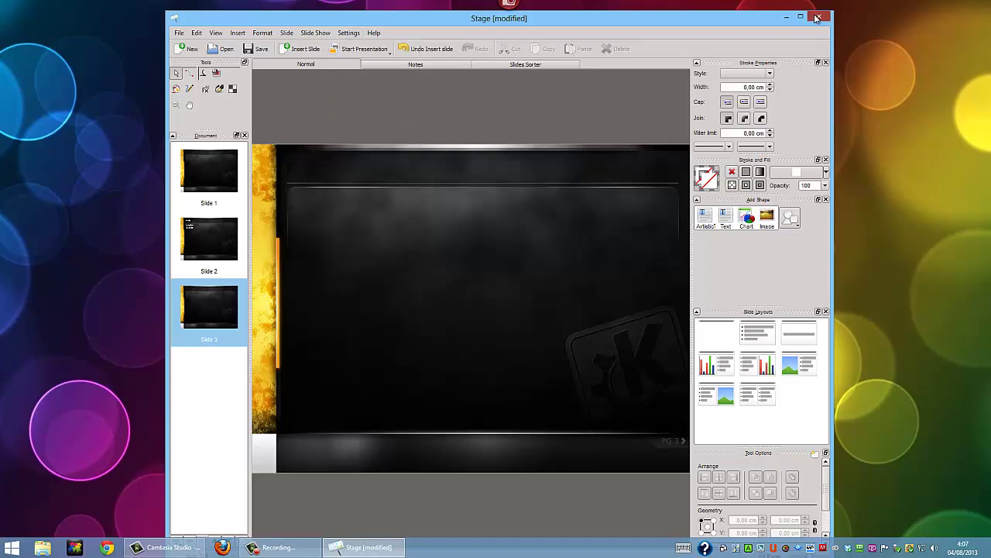
{"action": "left_click", "coordinate": [816, 17]}
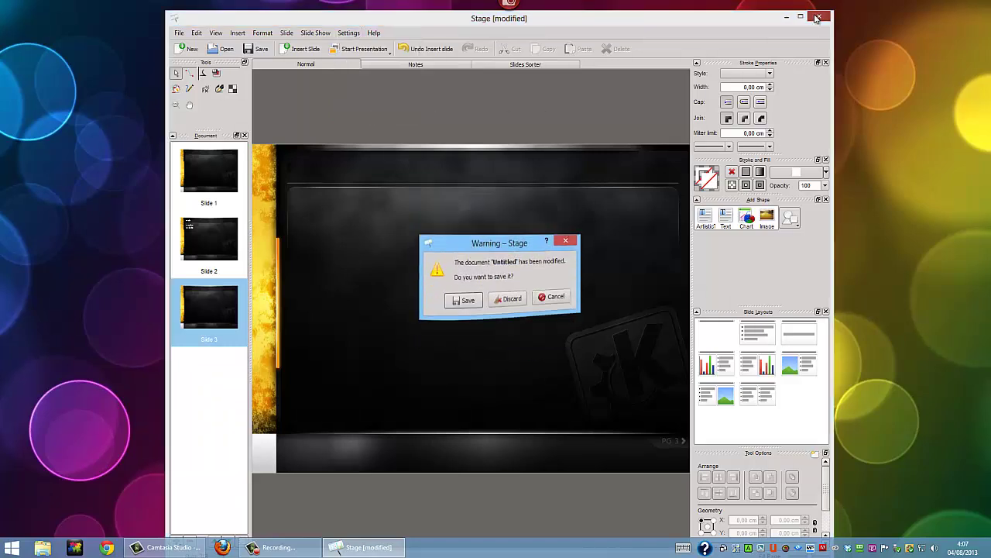
{"action": "left_click", "coordinate": [508, 312]}
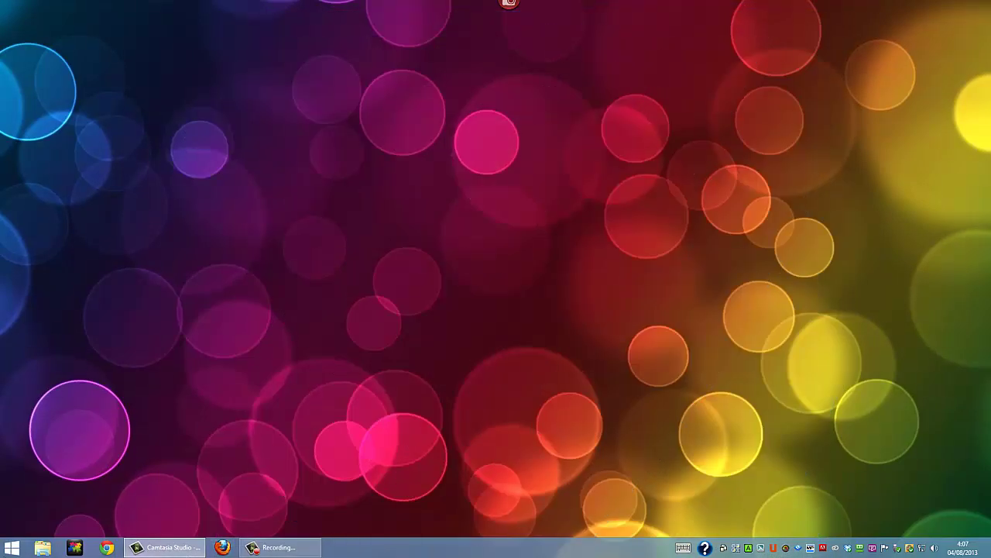
- Launch Karbon from the Calligra Suite program group and create an empty document
{"action": "left_click", "coordinate": [11, 548]}
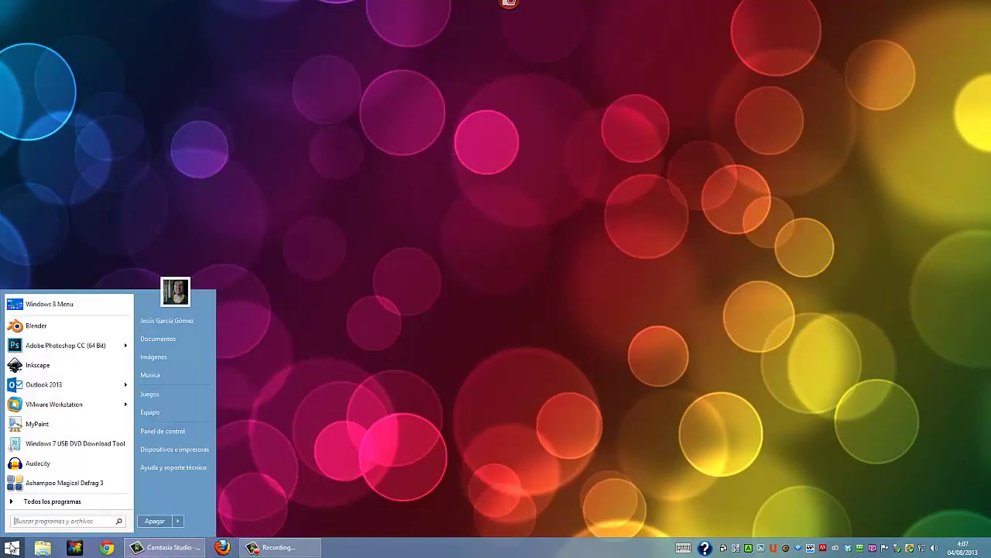
{"action": "left_click", "coordinate": [40, 504]}
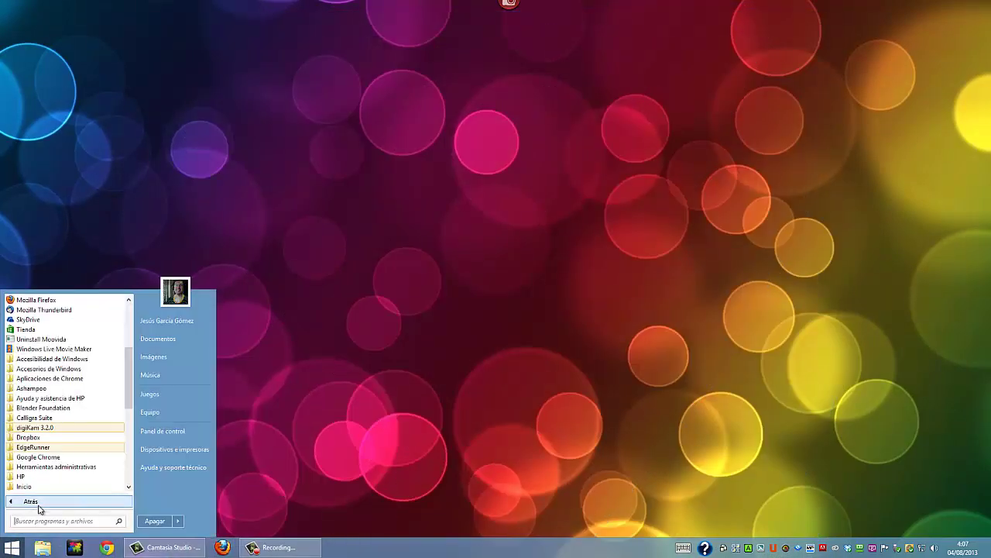
{"action": "left_click", "coordinate": [41, 419]}
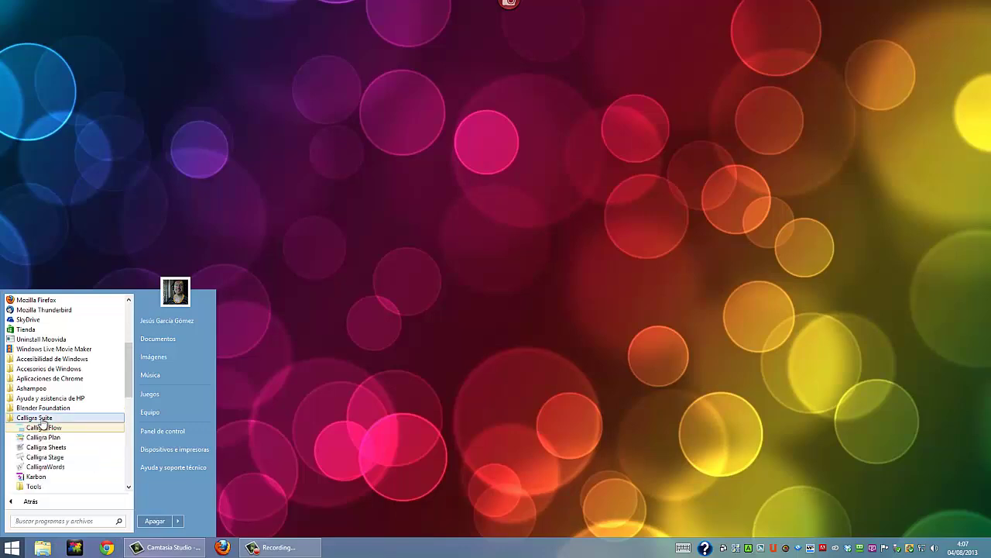
{"action": "left_click", "coordinate": [39, 477]}
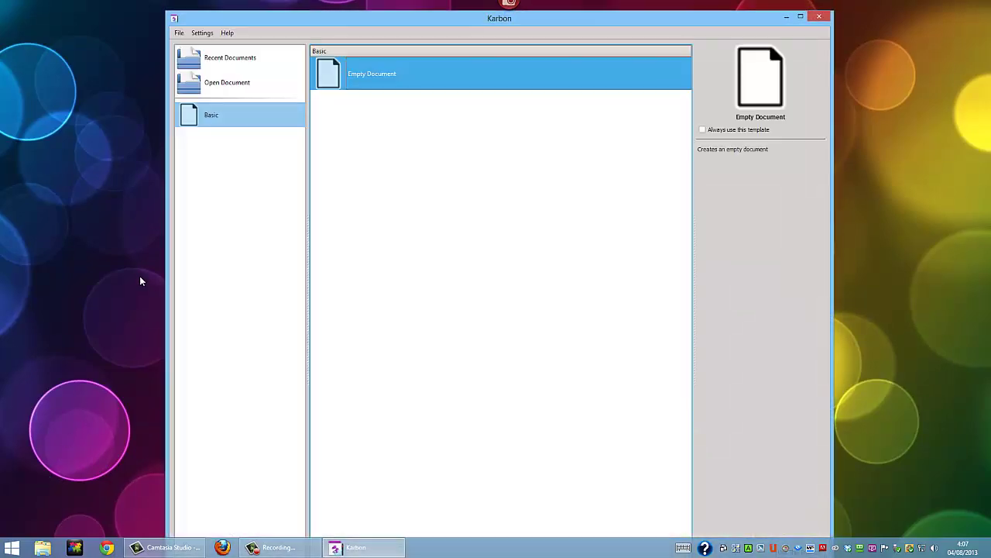
{"action": "double_click", "coordinate": [328, 78]}
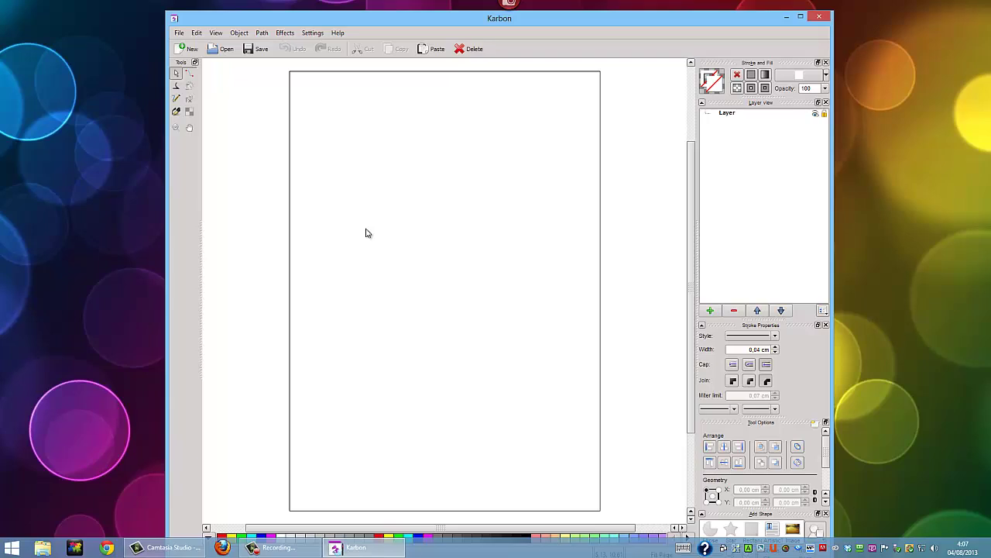
- Draw two freehand pencil curves on the upper half of the page and try a calligraphy stroke below them
{"action": "left_click", "coordinate": [177, 99]}
{"action": "mouse_move", "coordinate": [365, 172]}
{"action": "left_mouse_down"}
{"action": "mouse_move", "coordinate": [380, 212]}
{"action": "mouse_move", "coordinate": [409, 223]}
{"action": "left_mouse_up"}
{"action": "mouse_move", "coordinate": [388, 148]}
{"action": "left_mouse_down"}
{"action": "mouse_move", "coordinate": [458, 178]}
{"action": "mouse_move", "coordinate": [409, 241]}
{"action": "left_mouse_up"}
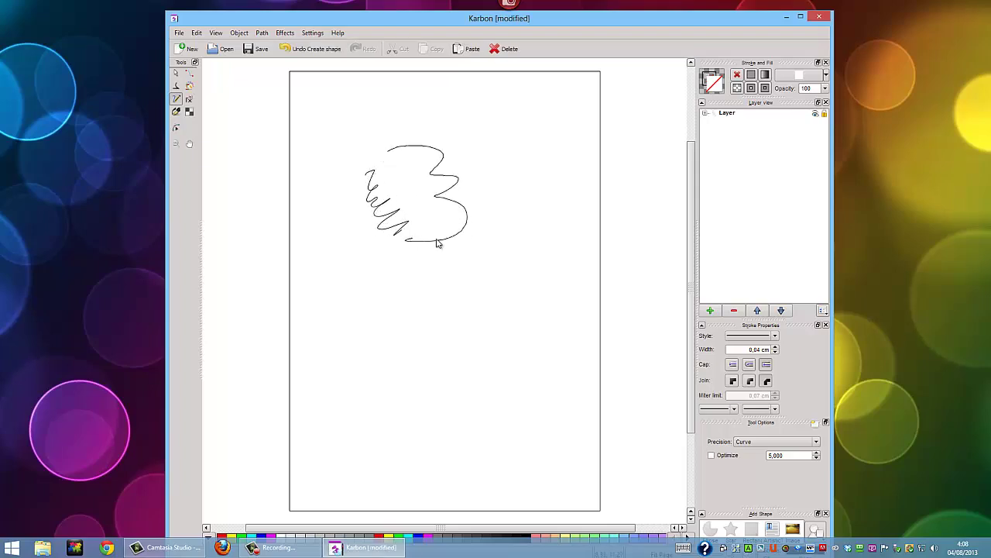
{"action": "left_click", "coordinate": [176, 112]}
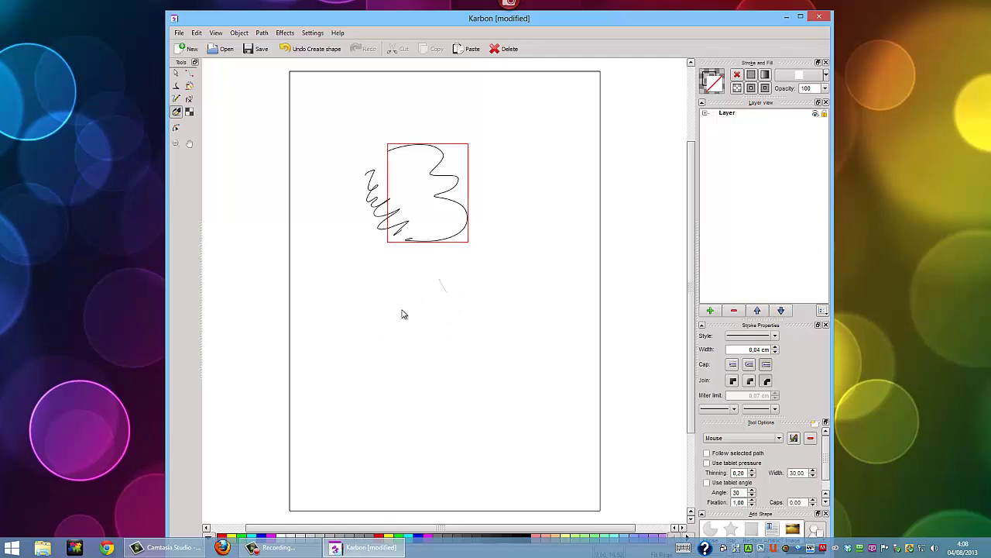
{"action": "mouse_move", "coordinate": [402, 314]}
{"action": "left_mouse_down"}
{"action": "mouse_move", "coordinate": [384, 348]}
{"action": "mouse_move", "coordinate": [461, 350]}
{"action": "mouse_move", "coordinate": [382, 410]}
{"action": "left_mouse_up"}
- View the options of the connection, effects and gradient editing tools
{"action": "left_click", "coordinate": [189, 73]}
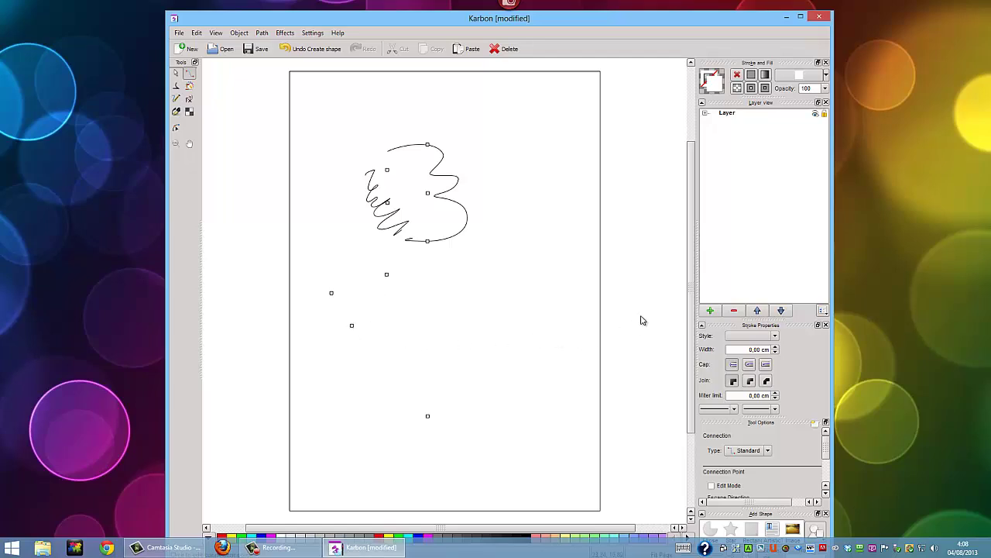
{"action": "left_click", "coordinate": [176, 98]}
{"action": "left_click", "coordinate": [189, 100]}
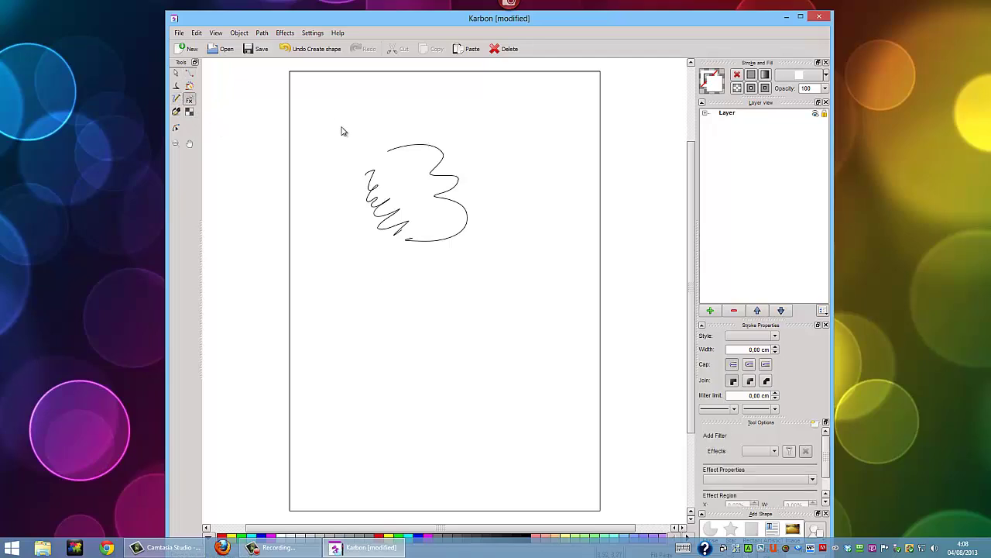
{"action": "left_click", "coordinate": [189, 87]}
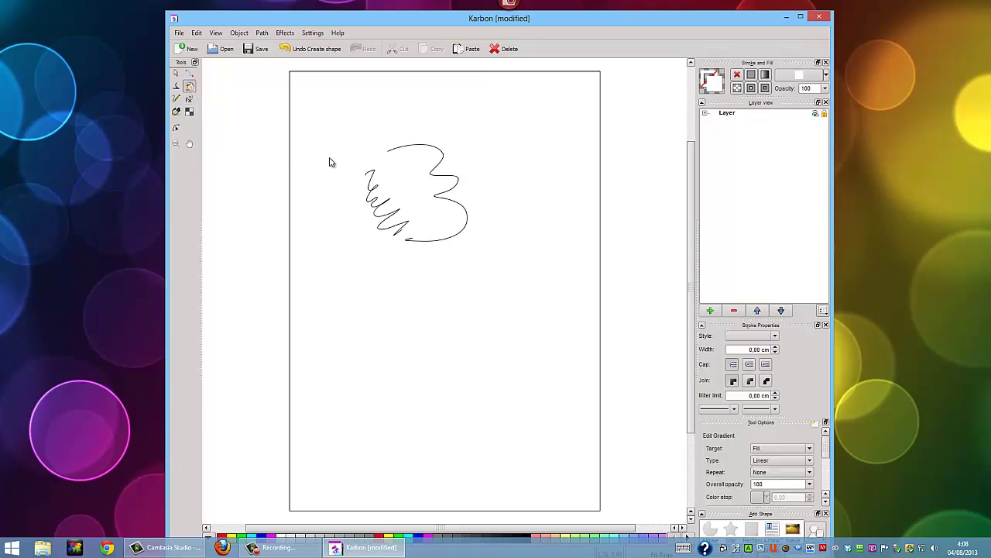
- Draw a closed curved shape with the Path tool, extending from the upper page area past the page's left edge
{"action": "left_click", "coordinate": [176, 86]}
{"action": "left_click", "coordinate": [339, 129]}
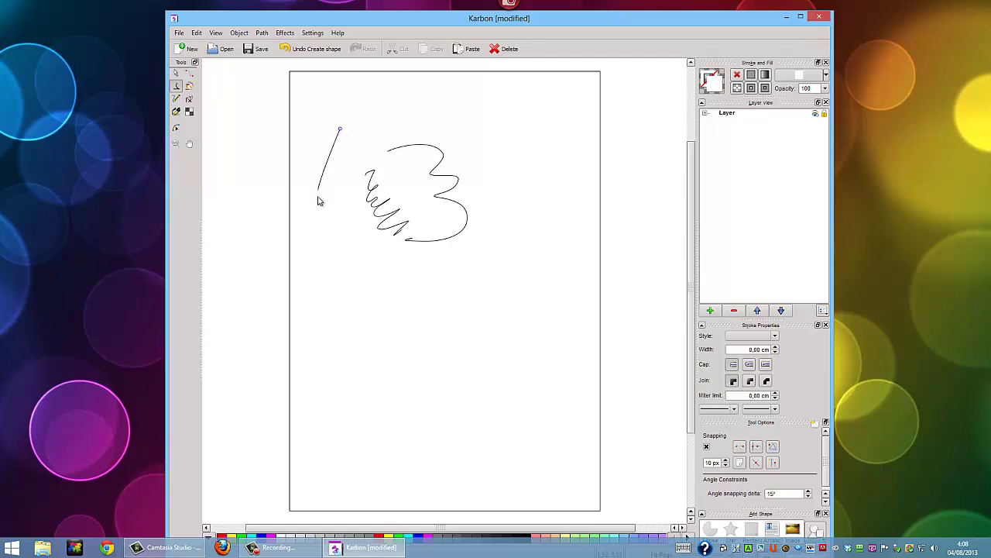
{"action": "left_click_drag", "start_coordinate": [319, 230], "coordinate": [501, 276]}
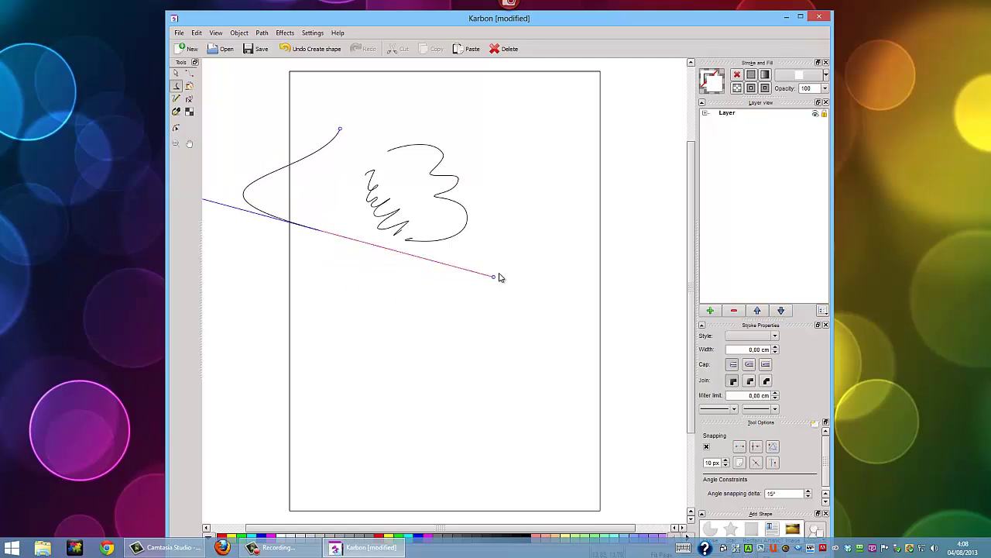
{"action": "left_click", "coordinate": [341, 129]}
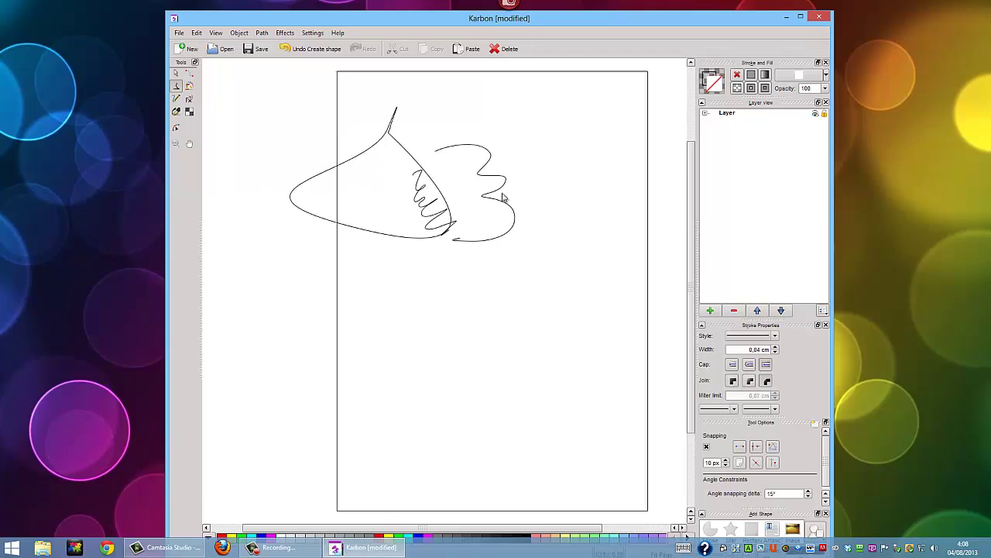
- Apply the Round Corners effect to the closed curved shape with a 0.35 cm radius
{"action": "left_click", "coordinate": [284, 33]}
{"action": "left_click", "coordinate": [291, 69]}
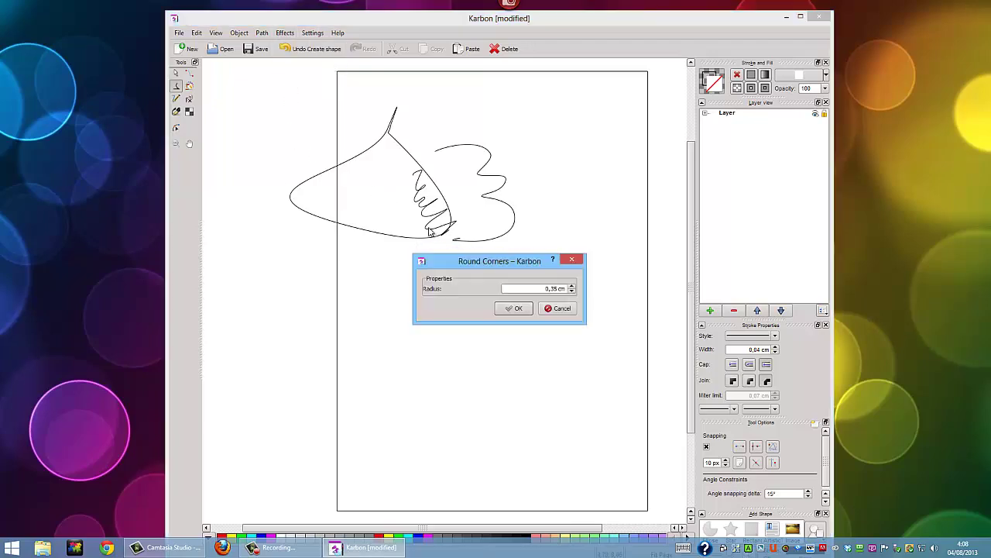
{"action": "left_click", "coordinate": [511, 308]}
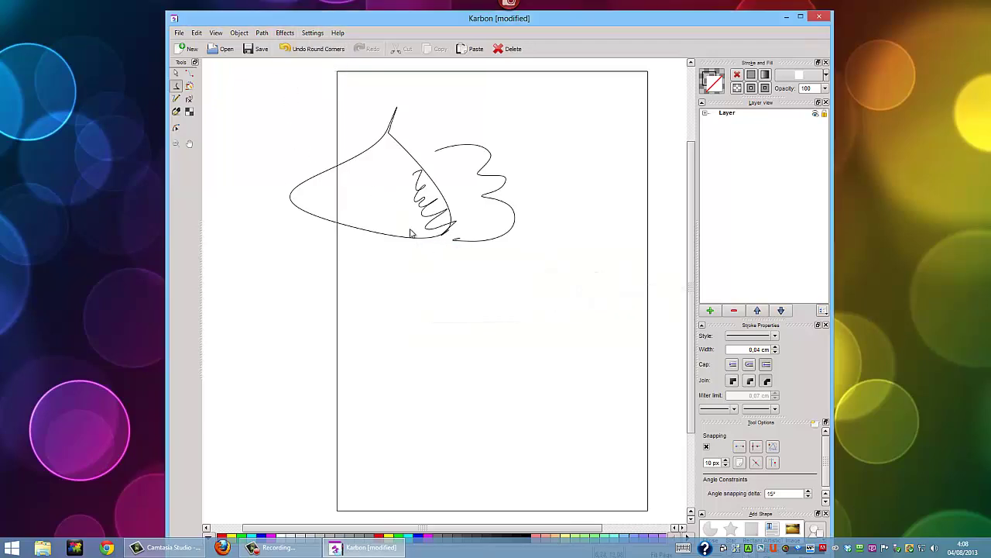
- Review the available commands for aligning, distributing and mirroring objects and the view display options
{"action": "left_click", "coordinate": [239, 33]}
{"action": "mouse_move", "coordinate": [248, 55]}
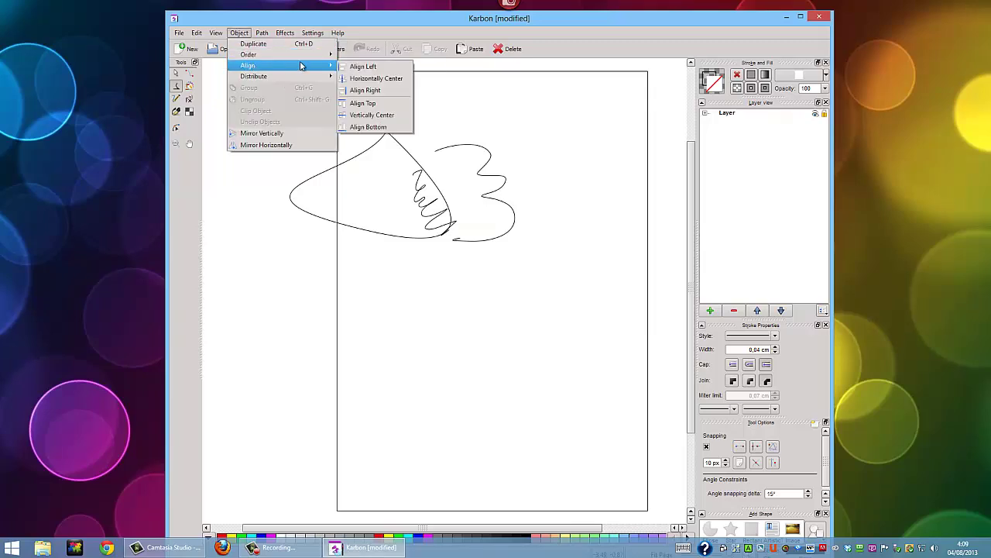
{"action": "mouse_move", "coordinate": [308, 80]}
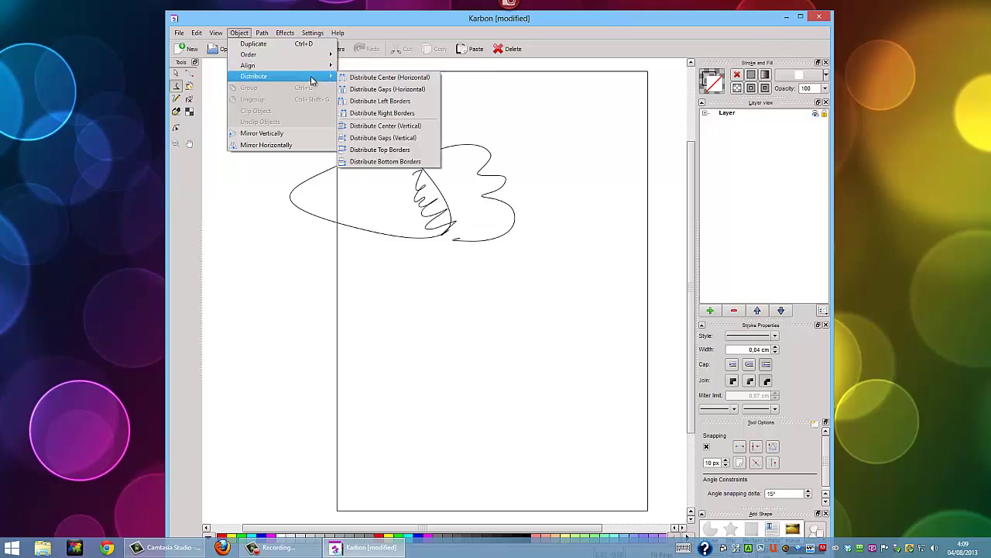
{"action": "left_click", "coordinate": [279, 133]}
{"action": "left_click", "coordinate": [216, 32]}
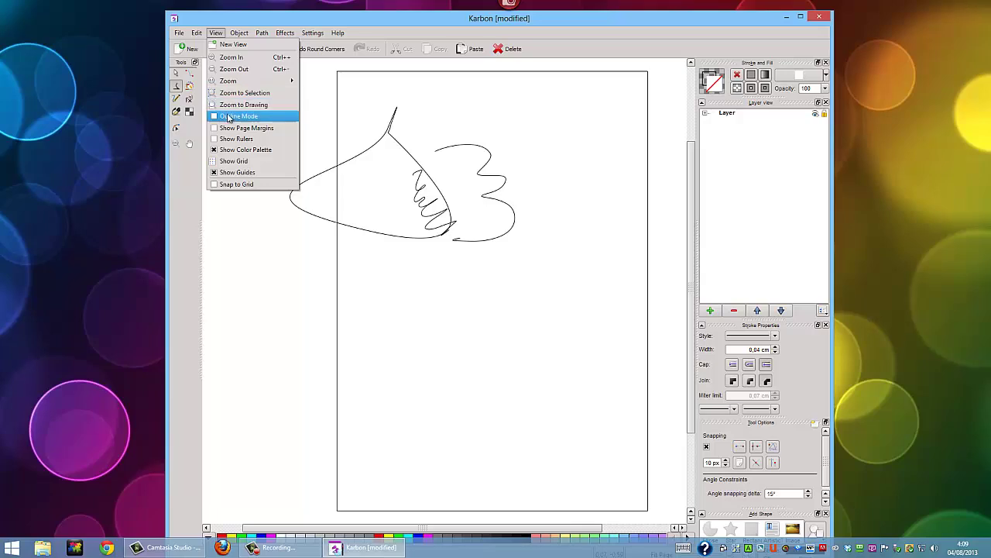
{"action": "left_click", "coordinate": [191, 113]}
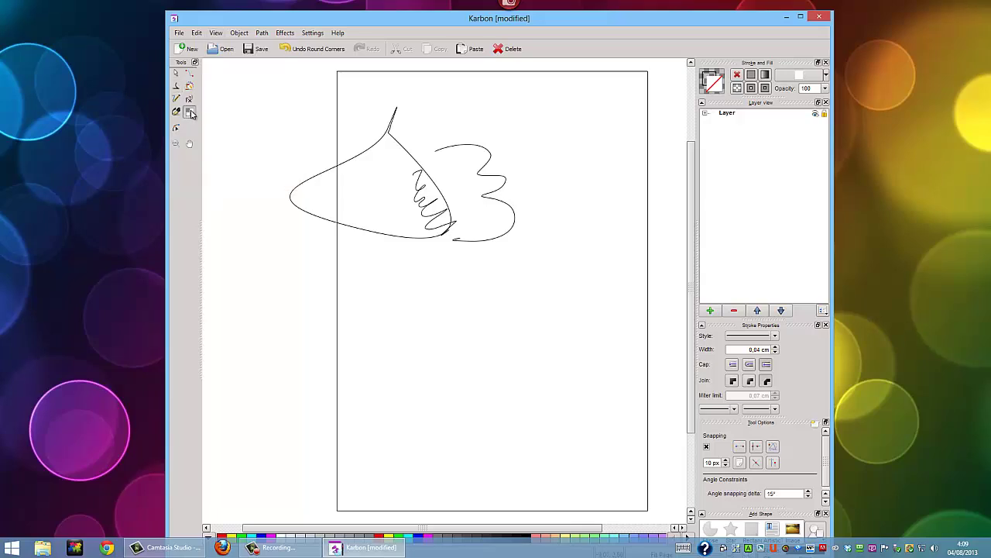
- View the pattern tool's options and try area selections with the path editing tool on the empty lower page
{"action": "left_click", "coordinate": [191, 113]}
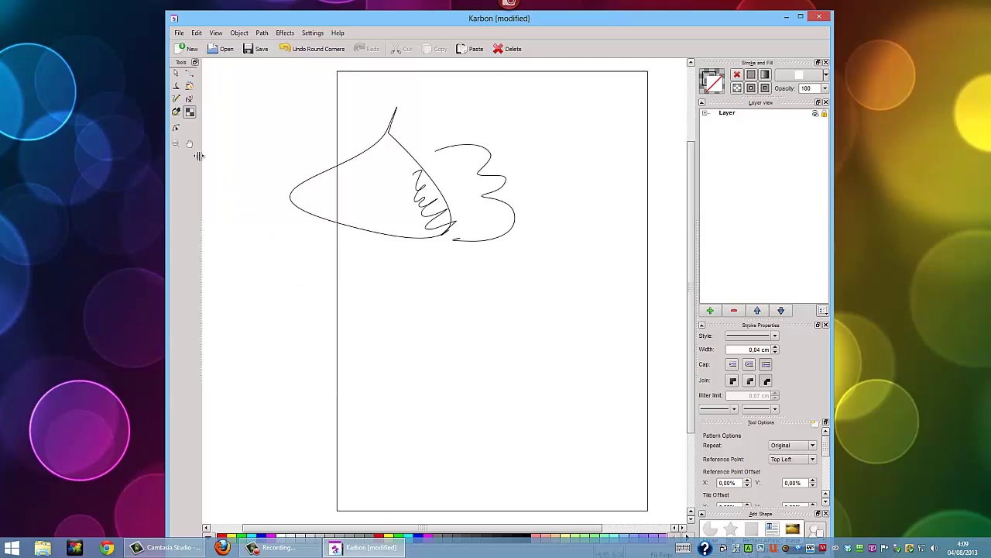
{"action": "left_click", "coordinate": [176, 128]}
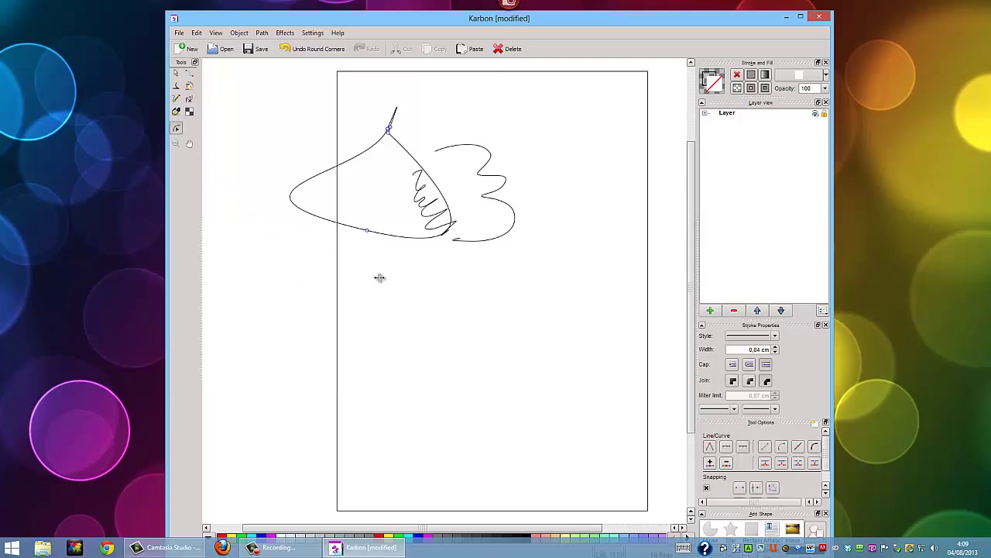
{"action": "left_click_drag", "start_coordinate": [379, 276], "coordinate": [526, 382]}
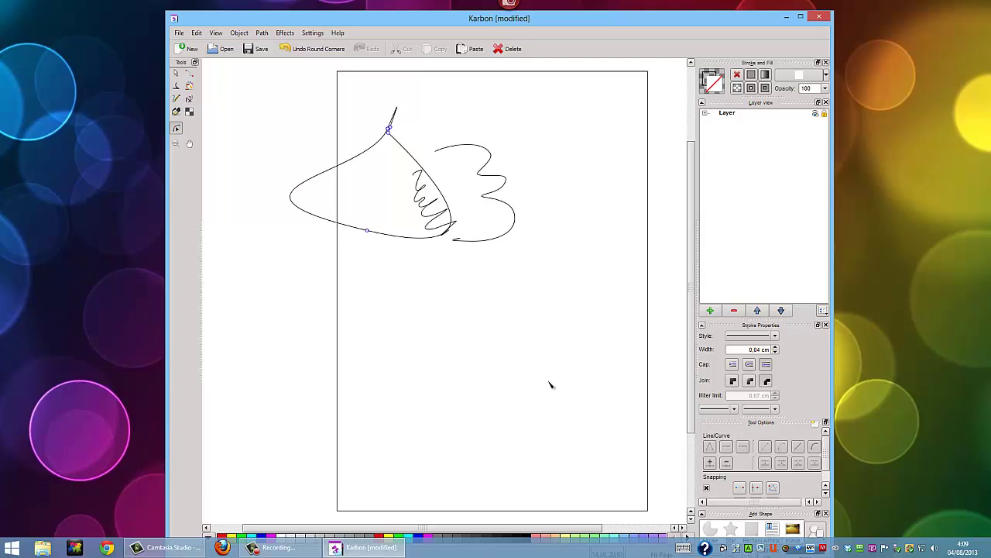
{"action": "left_click_drag", "start_coordinate": [469, 297], "coordinate": [594, 413]}
- Maximize the window and fill the closed curved shape with light green
{"action": "left_click", "coordinate": [801, 17]}
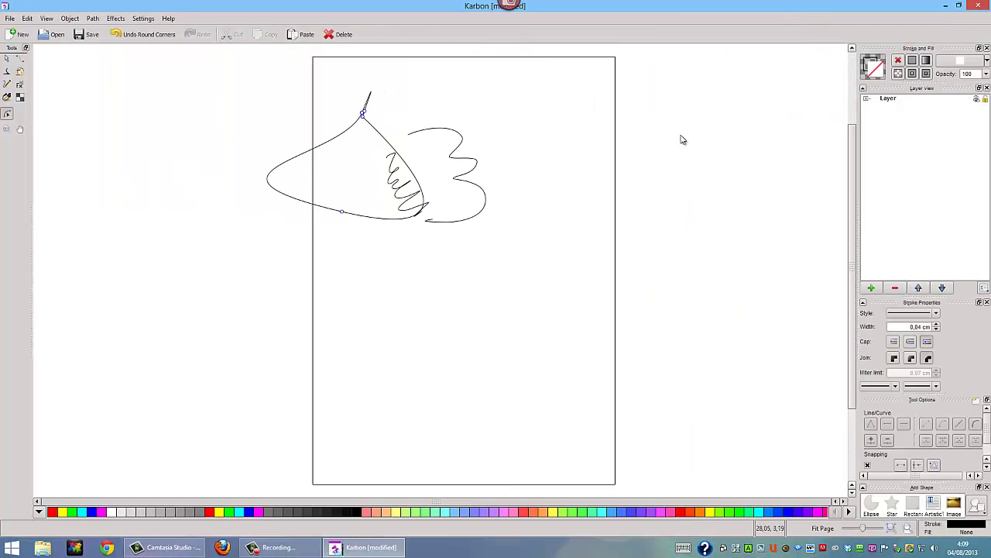
{"action": "left_click", "coordinate": [416, 513]}
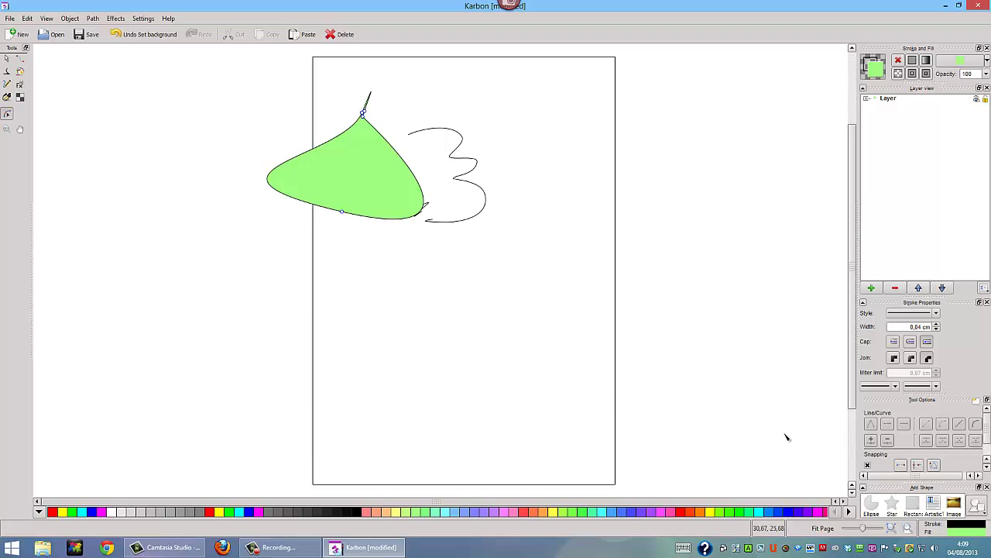
- Draw a star about 6 cm wide near the middle of the page and fill it with bright green
{"action": "left_click", "coordinate": [871, 505]}
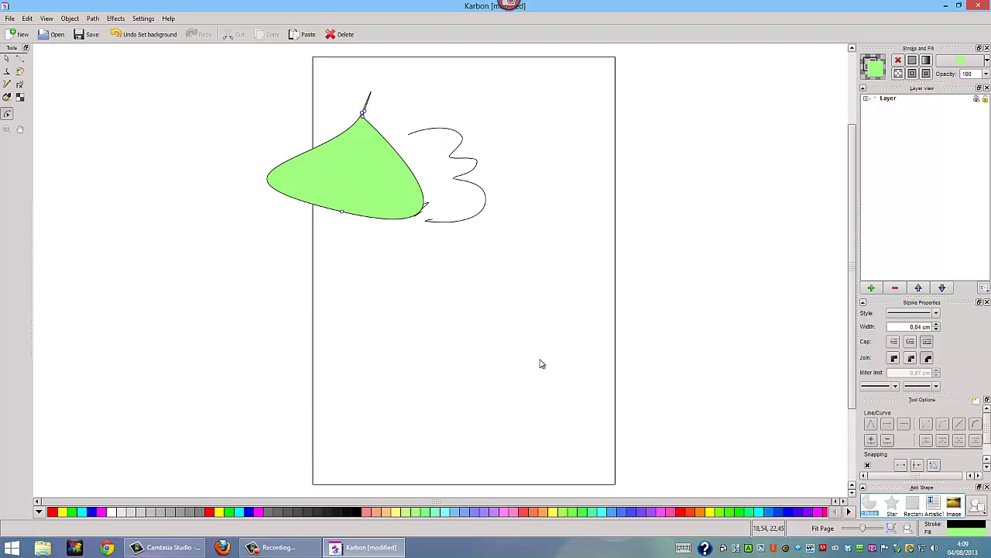
{"action": "left_click_drag", "start_coordinate": [404, 296], "coordinate": [494, 367]}
{"action": "left_click", "coordinate": [893, 504]}
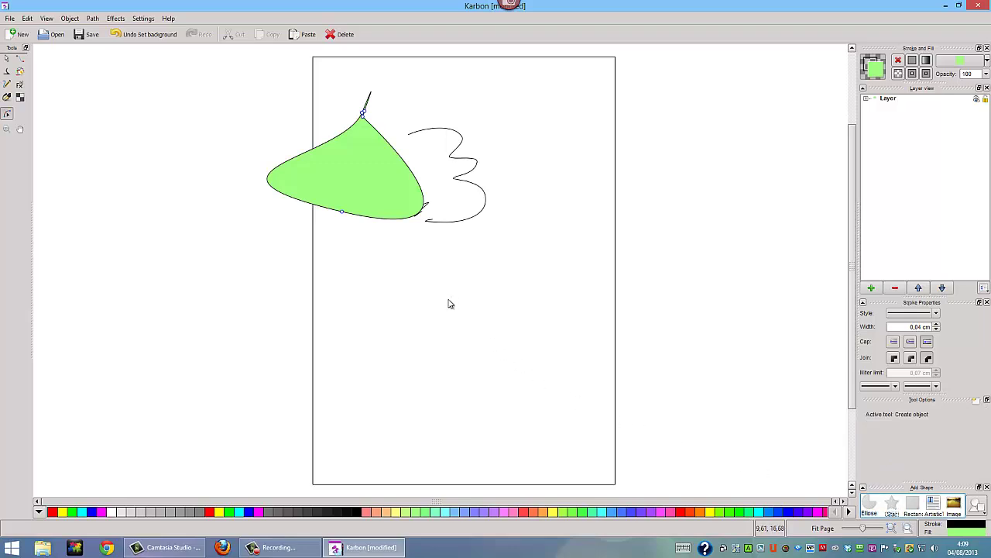
{"action": "left_click_drag", "start_coordinate": [451, 296], "coordinate": [365, 355]}
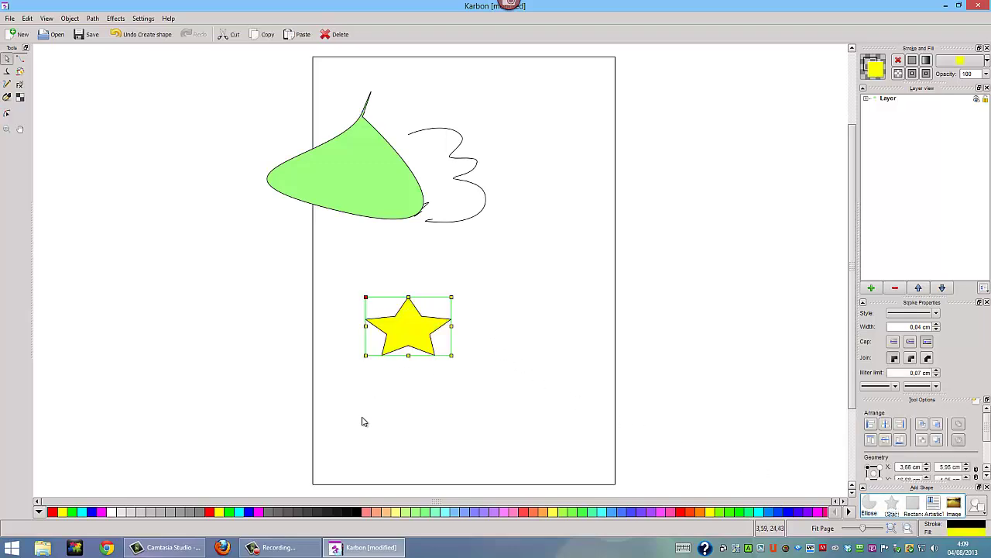
{"action": "left_click", "coordinate": [229, 512]}
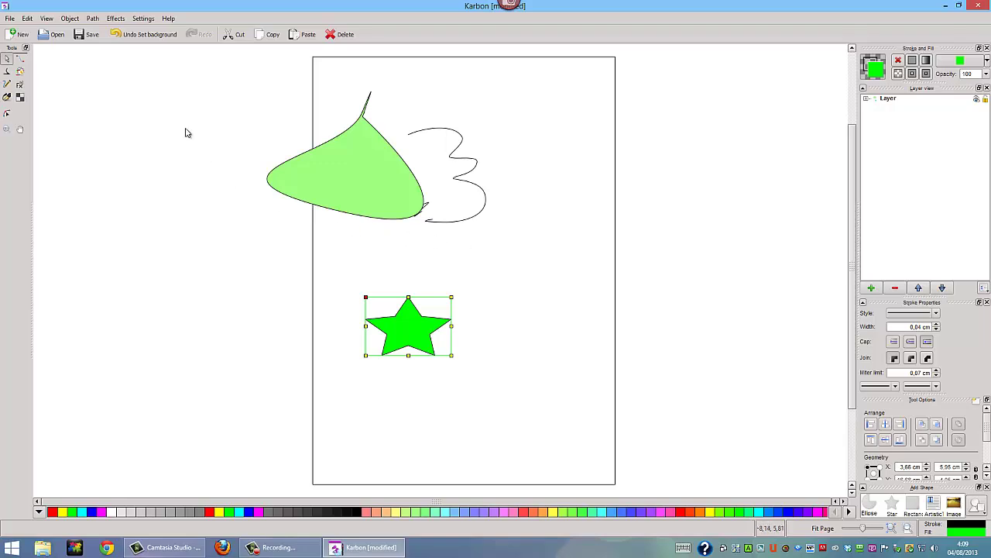
- Review the configuration, author profile, path effect, object and editing commands that Karbon offers
{"action": "left_click", "coordinate": [143, 18]}
{"action": "mouse_move", "coordinate": [147, 33]}
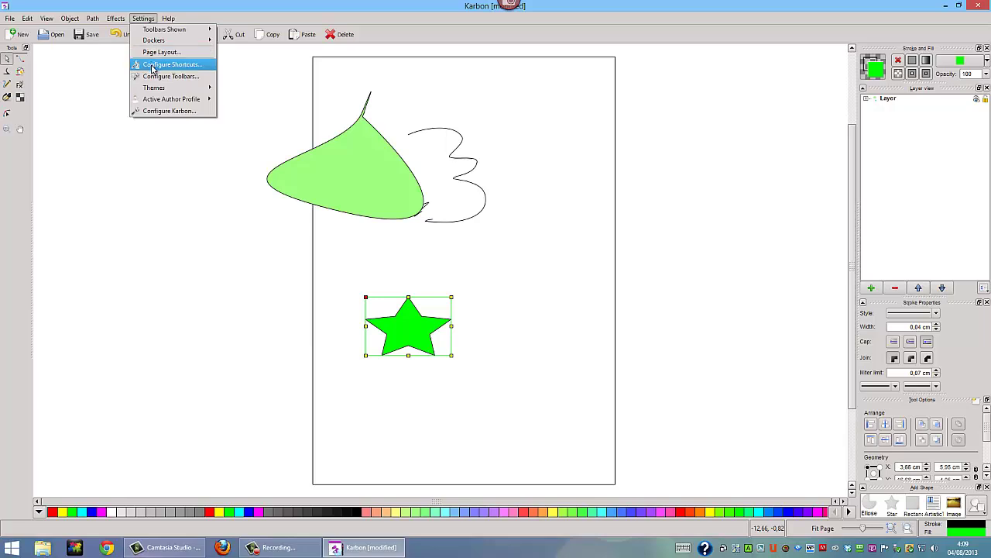
{"action": "mouse_move", "coordinate": [158, 92]}
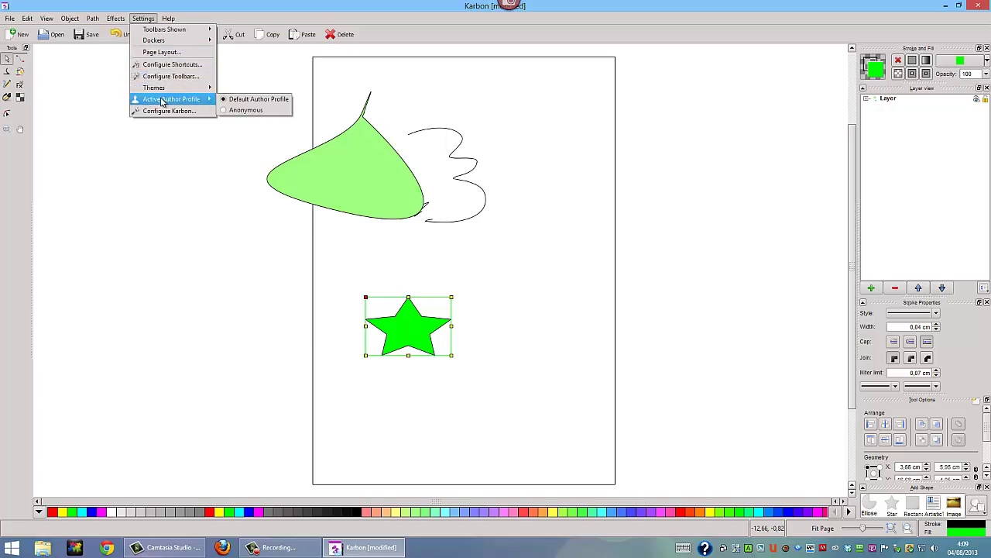
{"action": "mouse_move", "coordinate": [118, 13]}
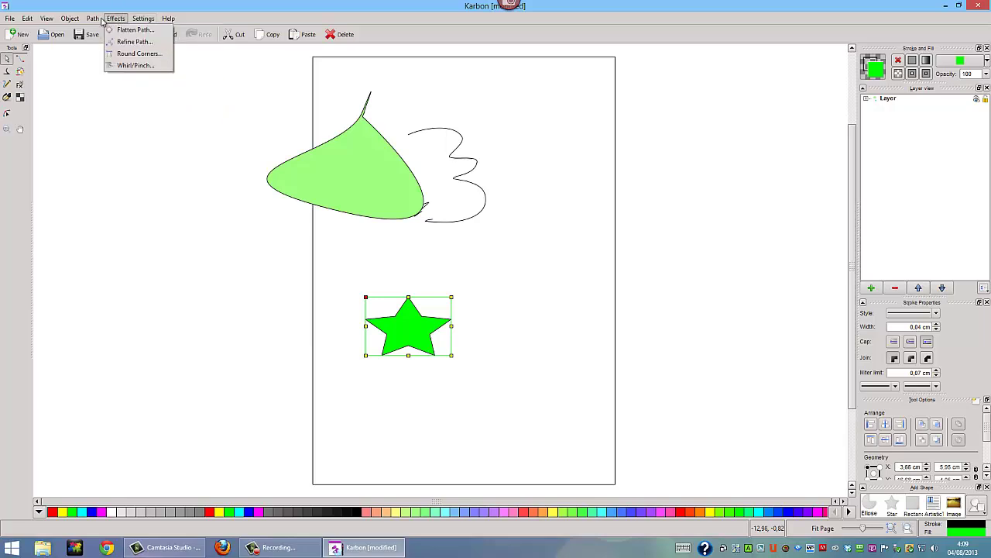
{"action": "mouse_move", "coordinate": [70, 18]}
{"action": "mouse_move", "coordinate": [77, 41]}
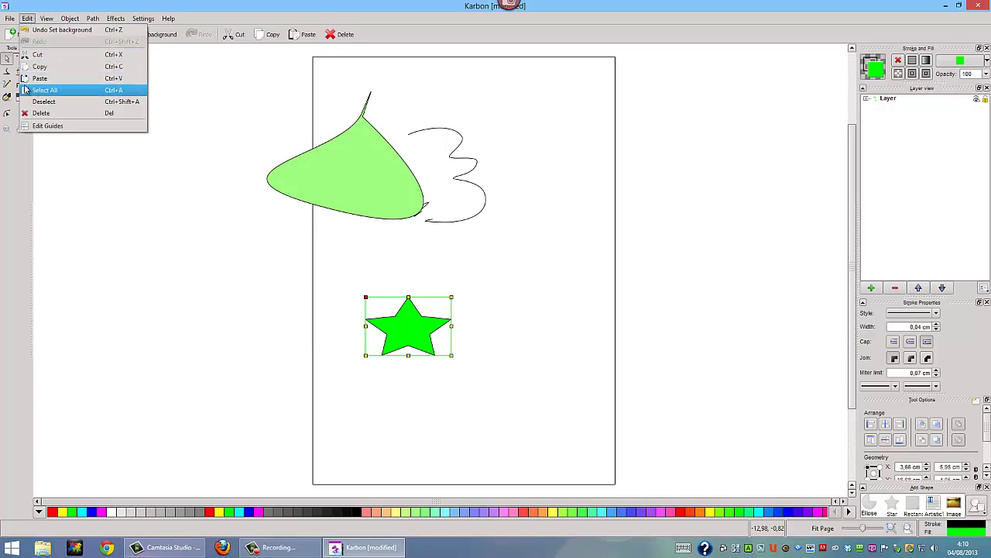
- Draw two freehand pencil loops, one above the other, on the right half of the page
{"action": "left_click", "coordinate": [8, 83]}
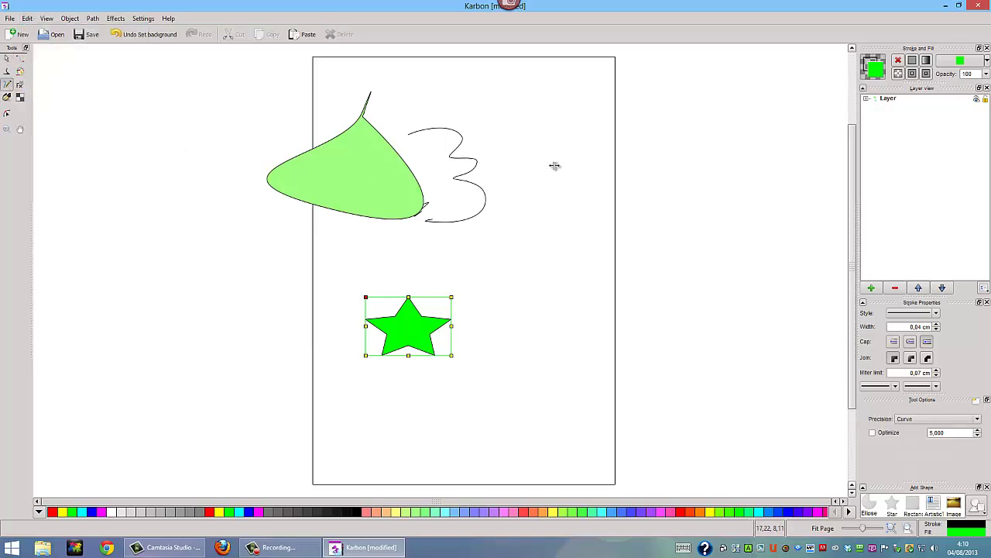
{"action": "mouse_move", "coordinate": [553, 163]}
{"action": "left_mouse_down"}
{"action": "mouse_move", "coordinate": [570, 186]}
{"action": "mouse_move", "coordinate": [531, 198]}
{"action": "left_mouse_up"}
{"action": "mouse_move", "coordinate": [553, 241]}
{"action": "left_mouse_down"}
{"action": "mouse_move", "coordinate": [509, 256]}
{"action": "mouse_move", "coordinate": [553, 242]}
{"action": "left_mouse_up"}
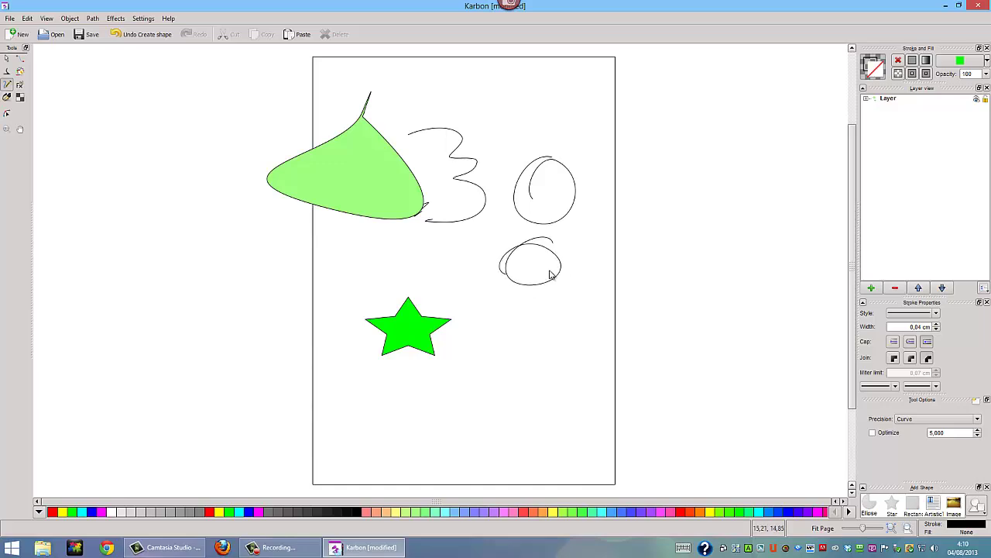
- Close Karbon and discard the changes to the untitled drawing
{"action": "left_click", "coordinate": [978, 6]}
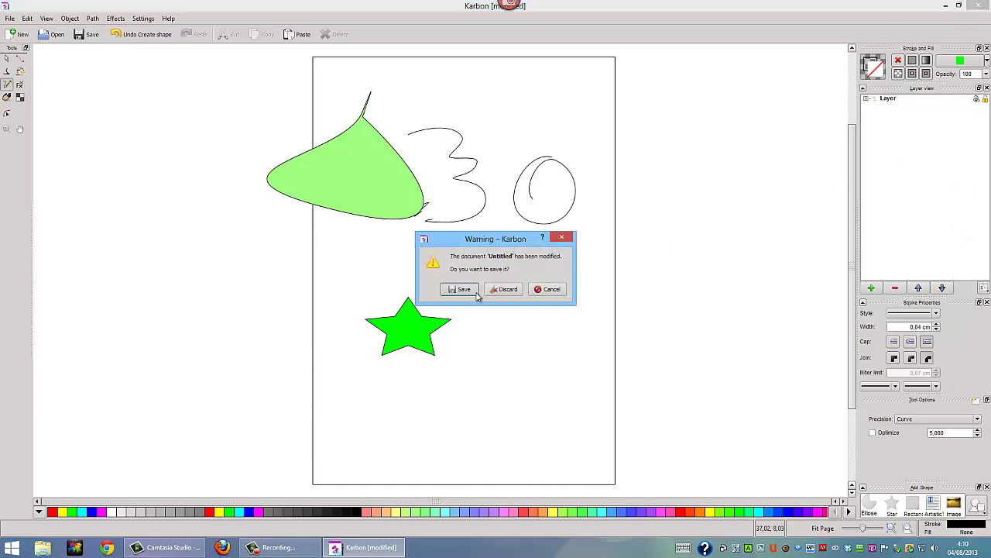
{"action": "left_click", "coordinate": [506, 289]}
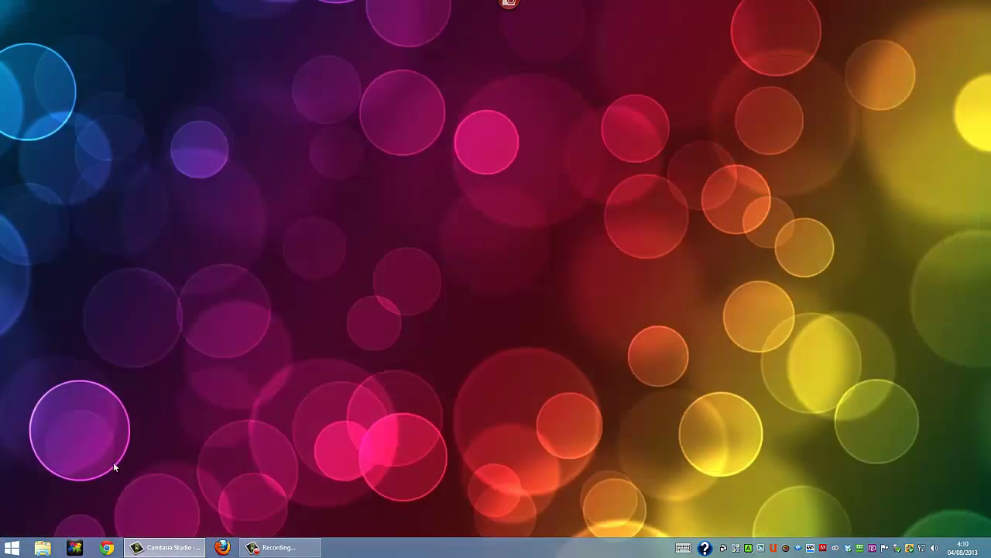
- Launch Calligra Flow from the Calligra Suite program group and create an empty document
{"action": "left_click", "coordinate": [13, 548]}
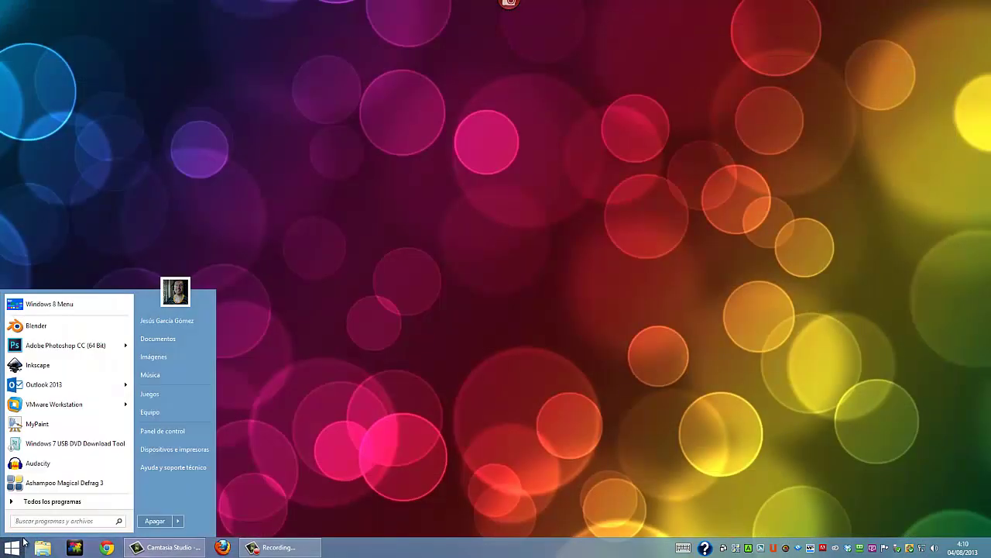
{"action": "left_click", "coordinate": [35, 501]}
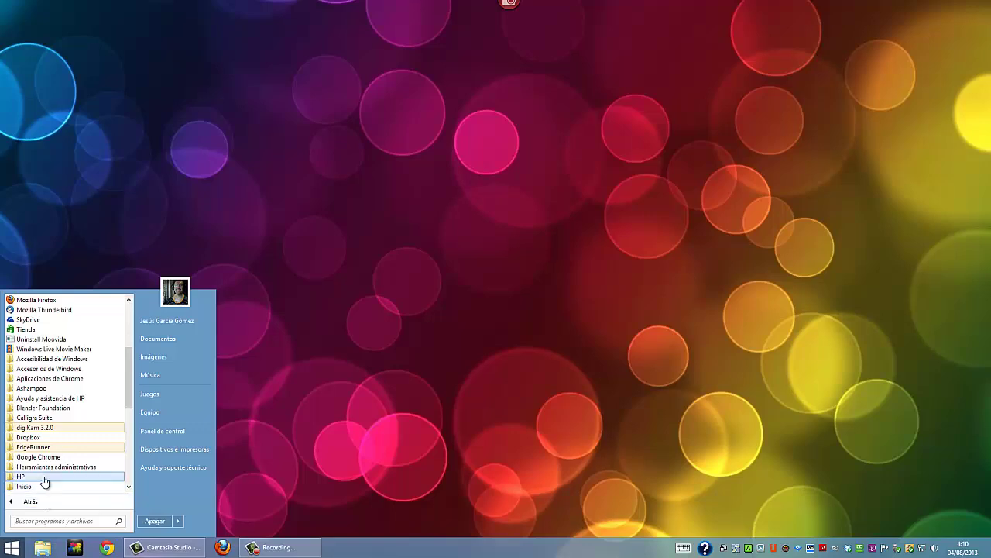
{"action": "left_click", "coordinate": [43, 418]}
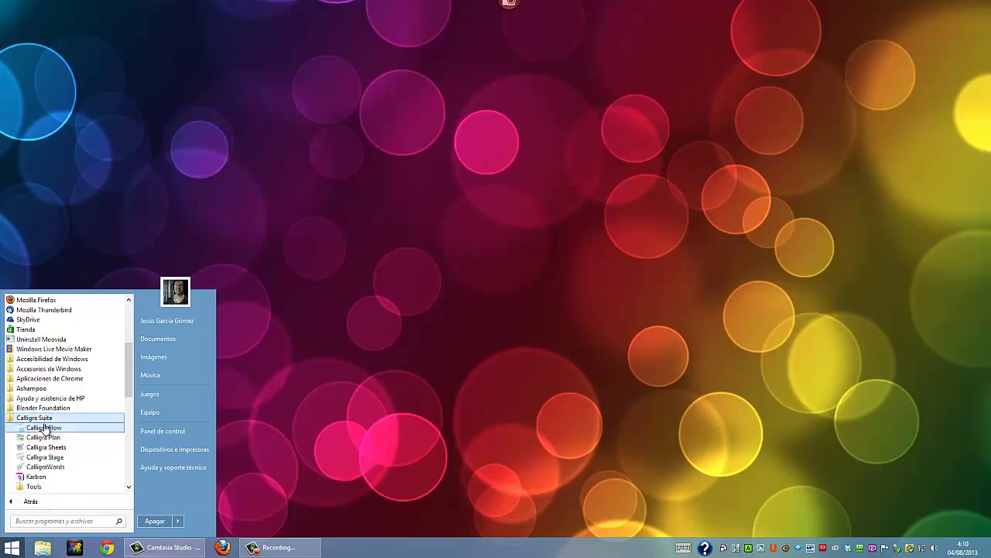
{"action": "left_click", "coordinate": [56, 486]}
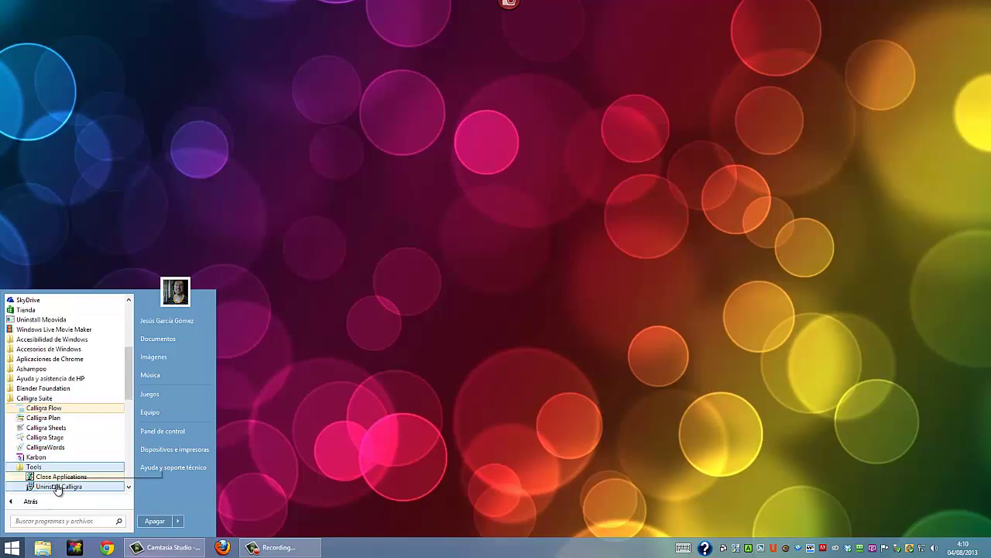
{"action": "left_click", "coordinate": [129, 487]}
{"action": "left_click", "coordinate": [128, 487]}
{"action": "left_click", "coordinate": [129, 488]}
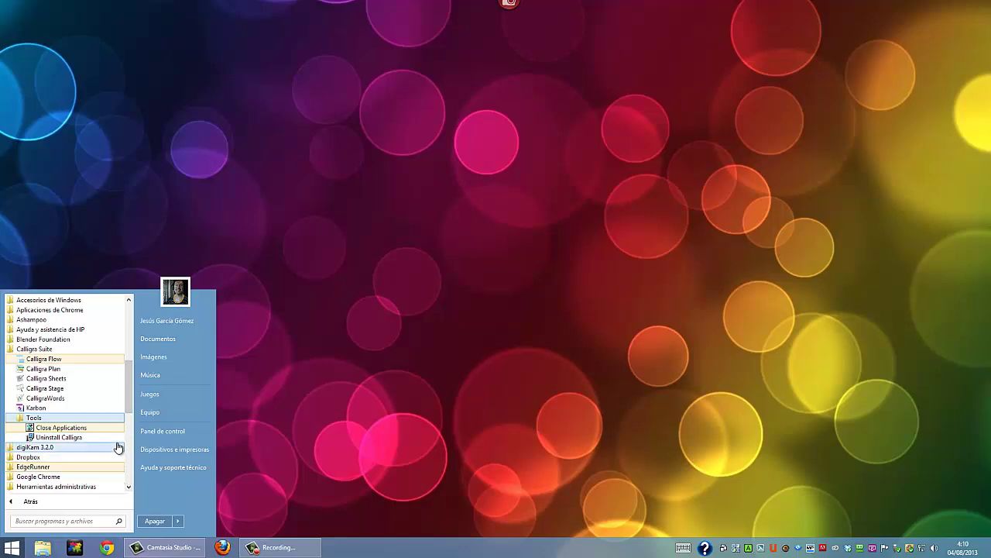
{"action": "left_click", "coordinate": [70, 359]}
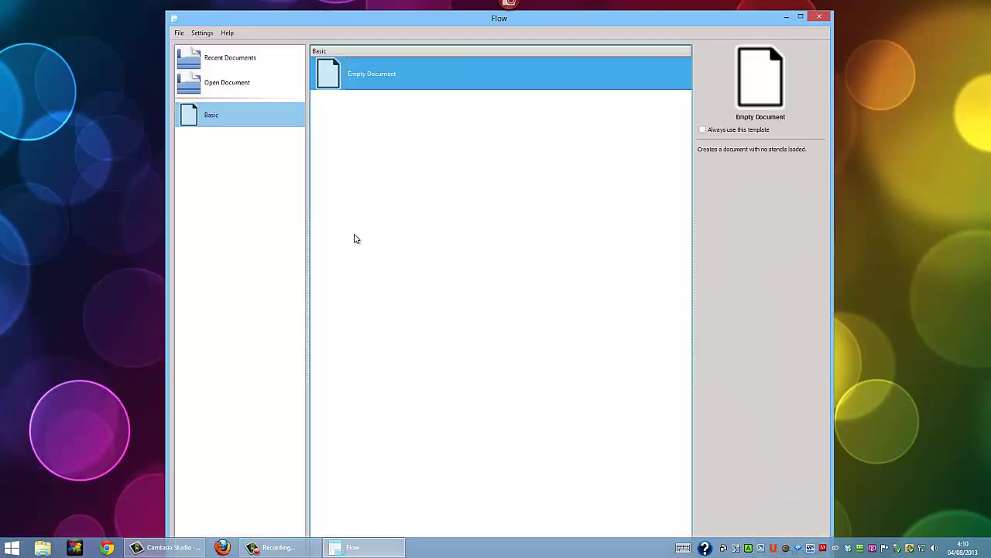
{"action": "double_click", "coordinate": [380, 78]}
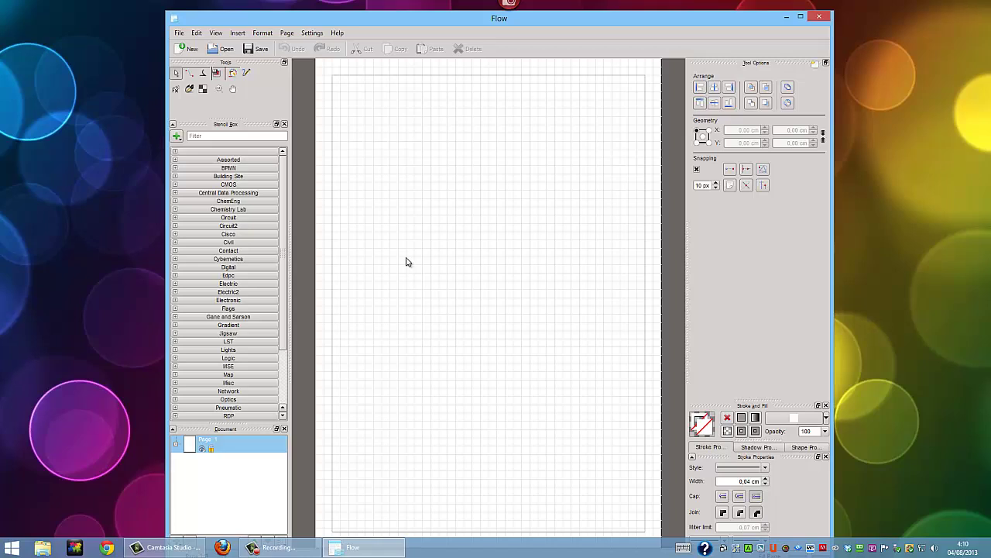
- Expand the Assorted stencil collection
{"action": "left_click", "coordinate": [228, 162]}
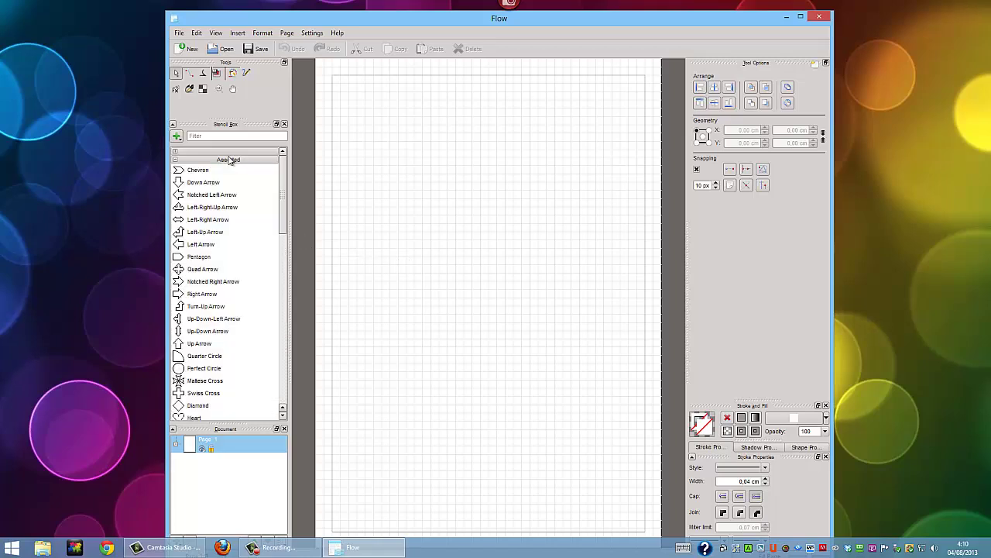
- Try to draw Chevron, Down Arrow, Notched Right Arrow and Perfect Circle stencils directly on the empty page
{"action": "left_click", "coordinate": [209, 171]}
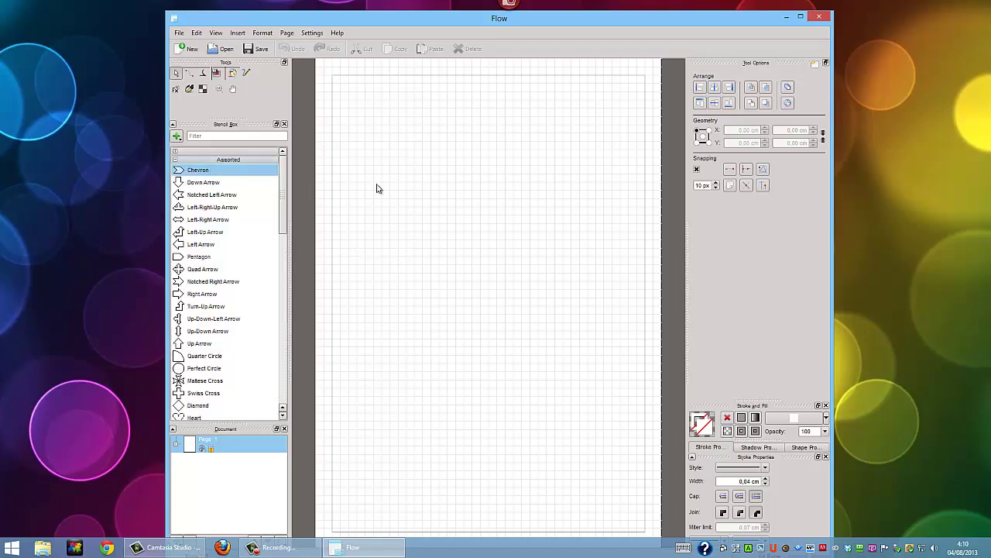
{"action": "left_click_drag", "start_coordinate": [361, 178], "coordinate": [435, 245]}
{"action": "left_click", "coordinate": [207, 183]}
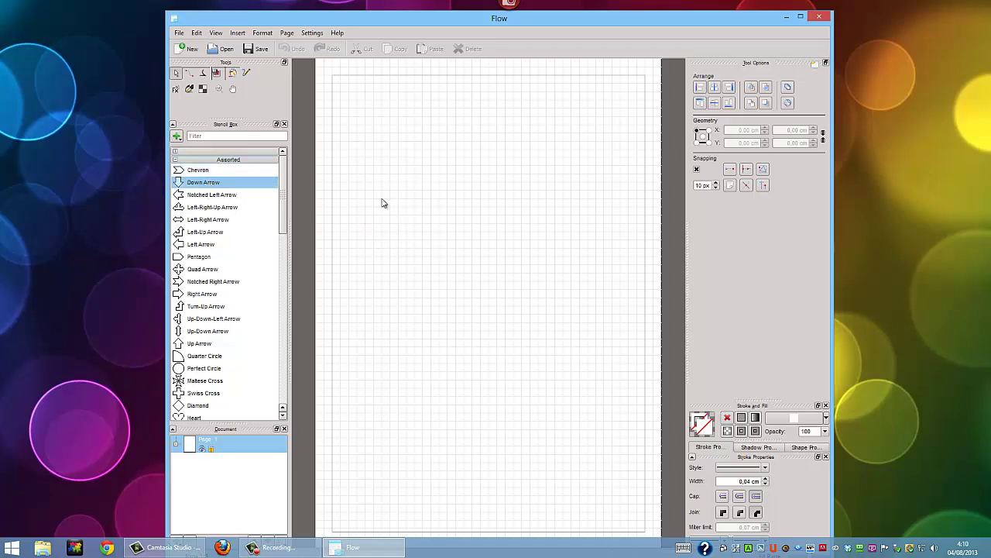
{"action": "left_click_drag", "start_coordinate": [383, 203], "coordinate": [433, 299]}
{"action": "left_click", "coordinate": [199, 283]}
{"action": "left_click_drag", "start_coordinate": [369, 274], "coordinate": [463, 392]}
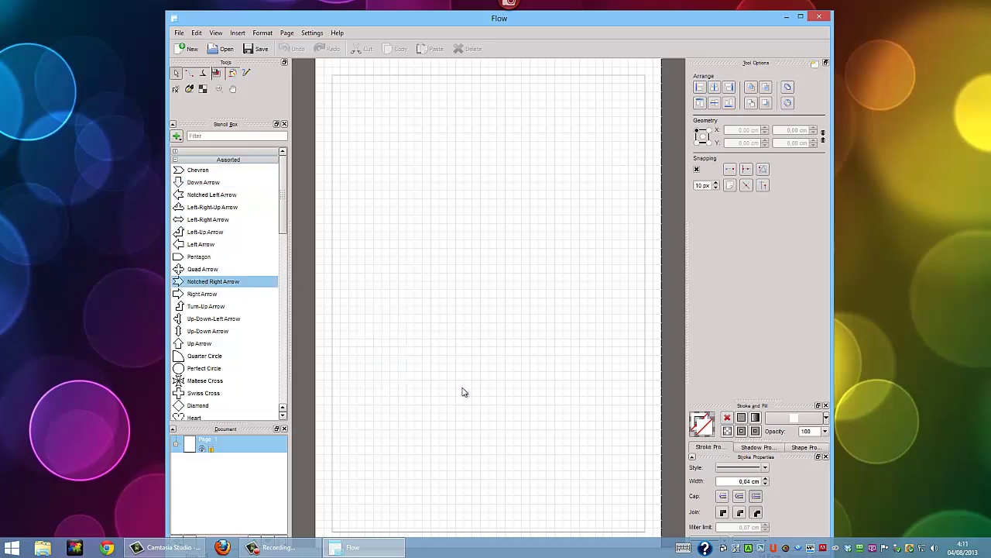
{"action": "left_click", "coordinate": [198, 371]}
{"action": "left_click_drag", "start_coordinate": [430, 304], "coordinate": [568, 405]}
- Place a Quarter Circle in the middle of the page, a Quad Arrow above it and a Down Arrow between them
{"action": "left_click_drag", "start_coordinate": [192, 355], "coordinate": [418, 344]}
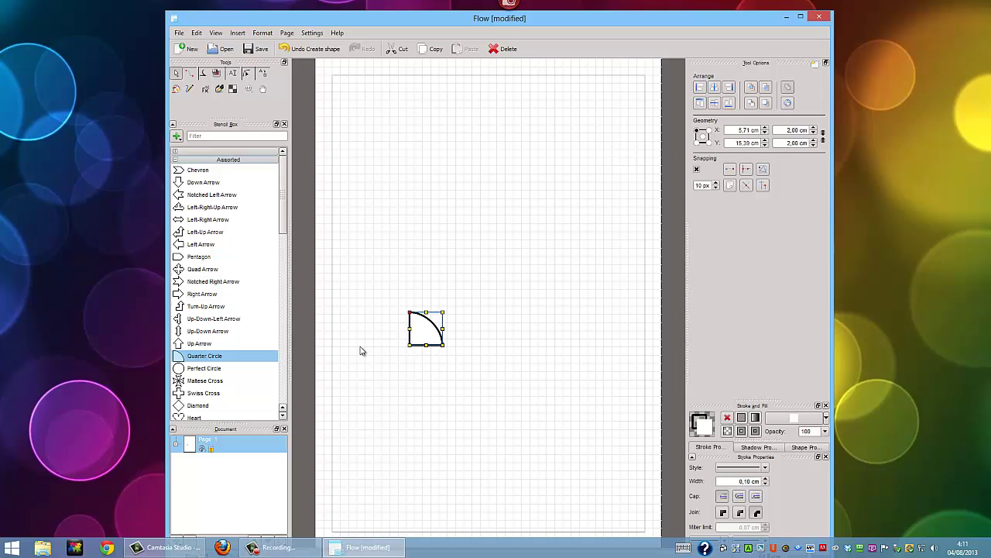
{"action": "left_click_drag", "start_coordinate": [199, 271], "coordinate": [441, 254]}
{"action": "left_click", "coordinate": [441, 288]}
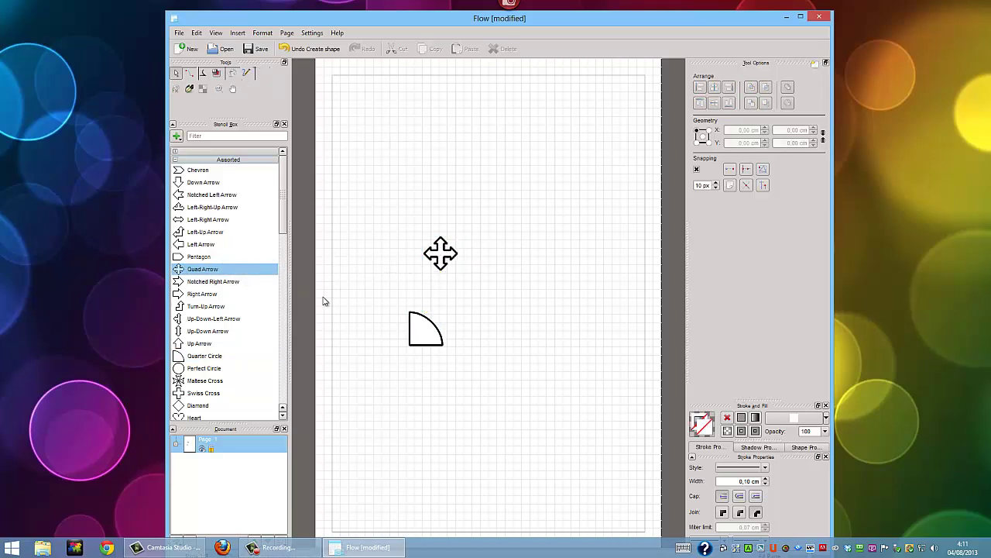
{"action": "left_click_drag", "start_coordinate": [197, 186], "coordinate": [442, 302]}
{"action": "left_click", "coordinate": [479, 361]}
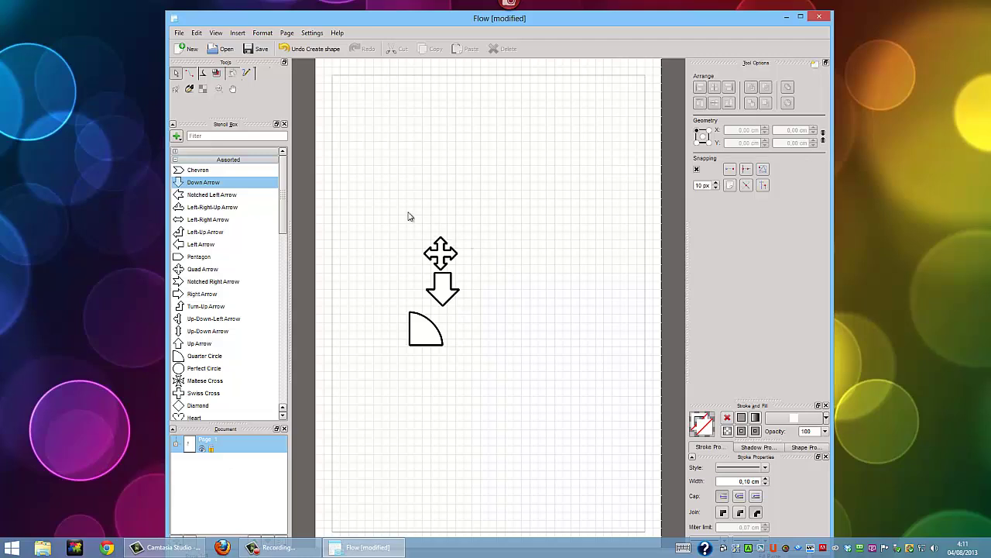
- Draw a large freehand pencil loop around the three placed shapes
{"action": "left_click", "coordinate": [246, 73]}
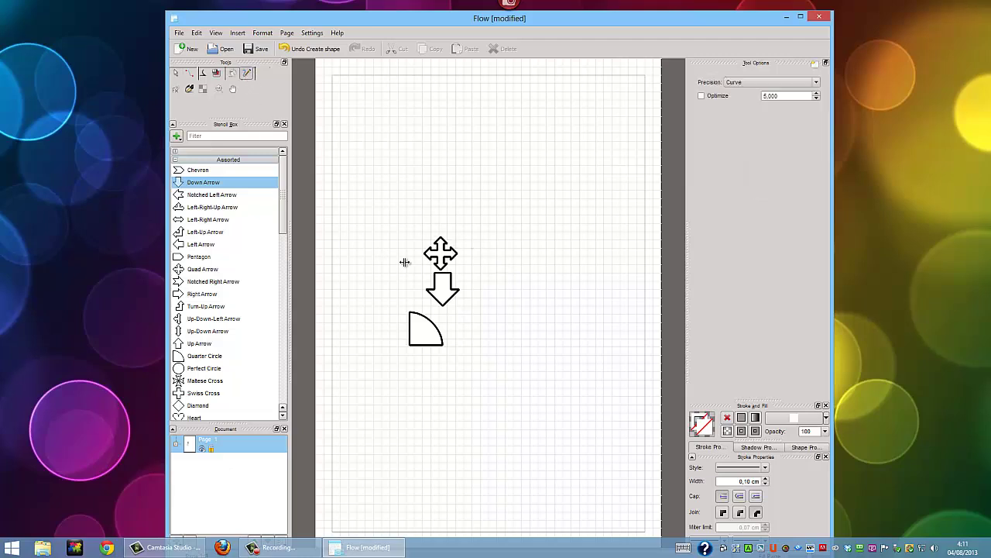
{"action": "mouse_move", "coordinate": [422, 210]}
{"action": "left_mouse_down"}
{"action": "mouse_move", "coordinate": [387, 369]}
{"action": "mouse_move", "coordinate": [523, 266]}
{"action": "mouse_move", "coordinate": [387, 226]}
{"action": "left_mouse_up"}
- Place a Left-Right Arrow above the freehand loop and give it a dashed stroke style
{"action": "left_click_drag", "start_coordinate": [203, 219], "coordinate": [435, 165]}
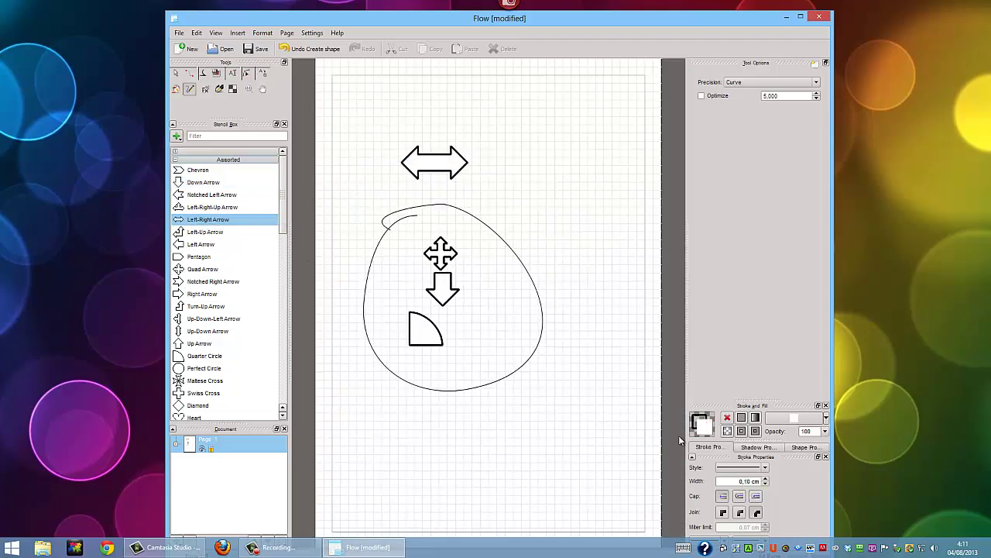
{"action": "left_click", "coordinate": [765, 467]}
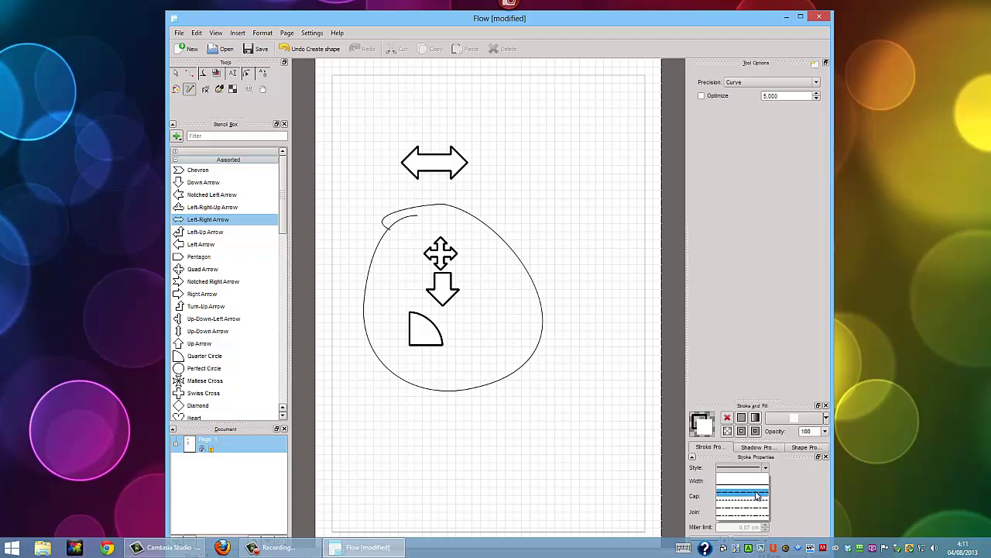
{"action": "left_click", "coordinate": [755, 495]}
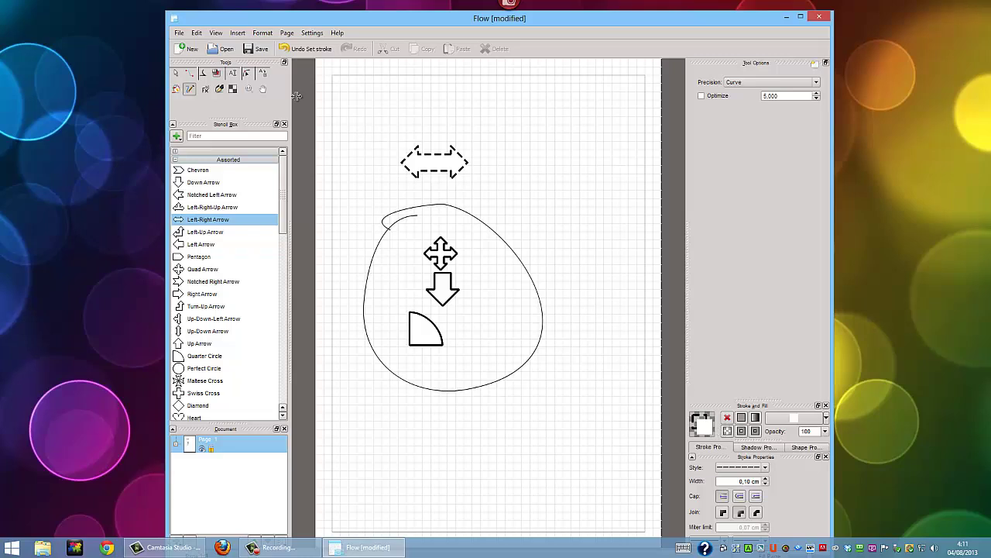
- Edit the dashed arrow's path by pulling its upper segment far out past the freehand loop
{"action": "left_click", "coordinate": [247, 73]}
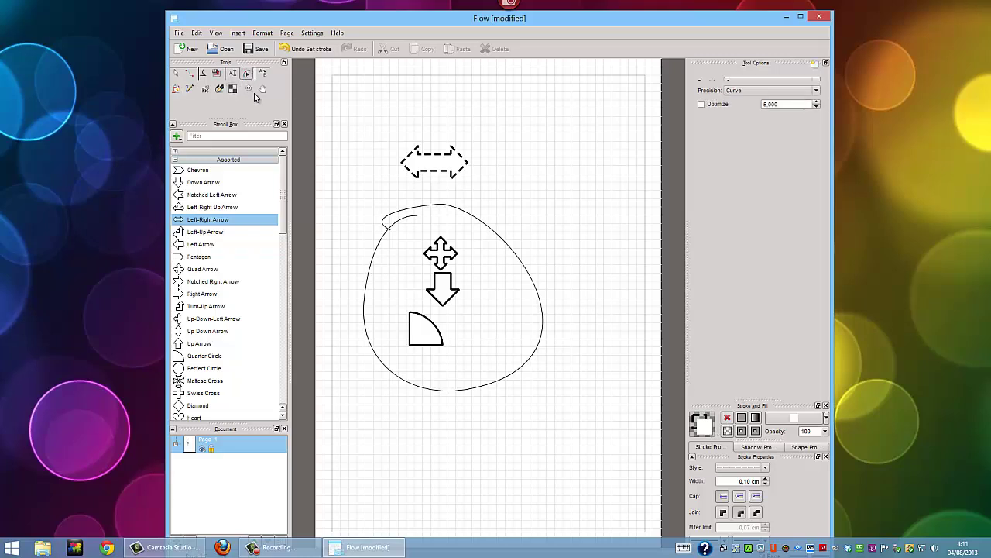
{"action": "left_click_drag", "start_coordinate": [419, 155], "coordinate": [849, 59]}
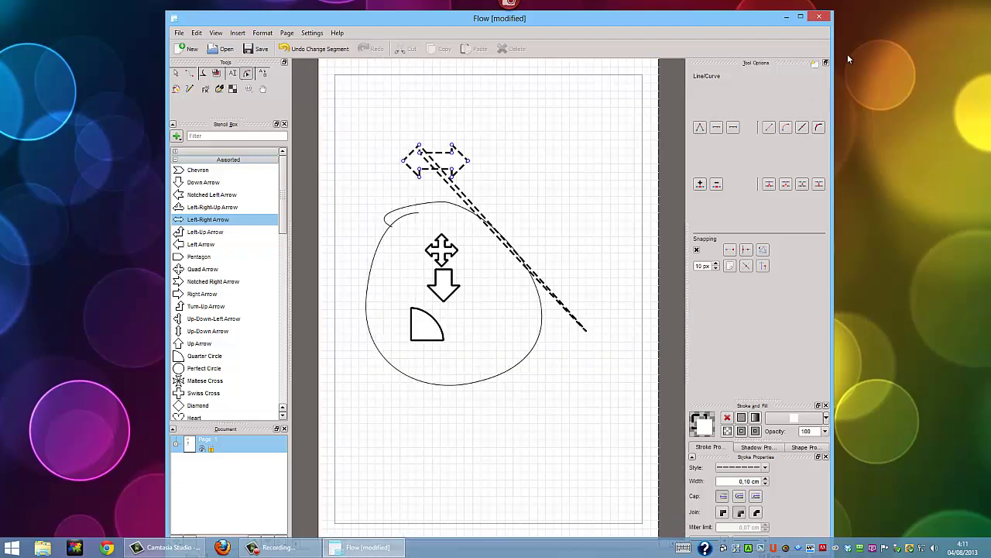
- Close Flow and discard the changes to the untitled document
{"action": "left_click", "coordinate": [824, 17]}
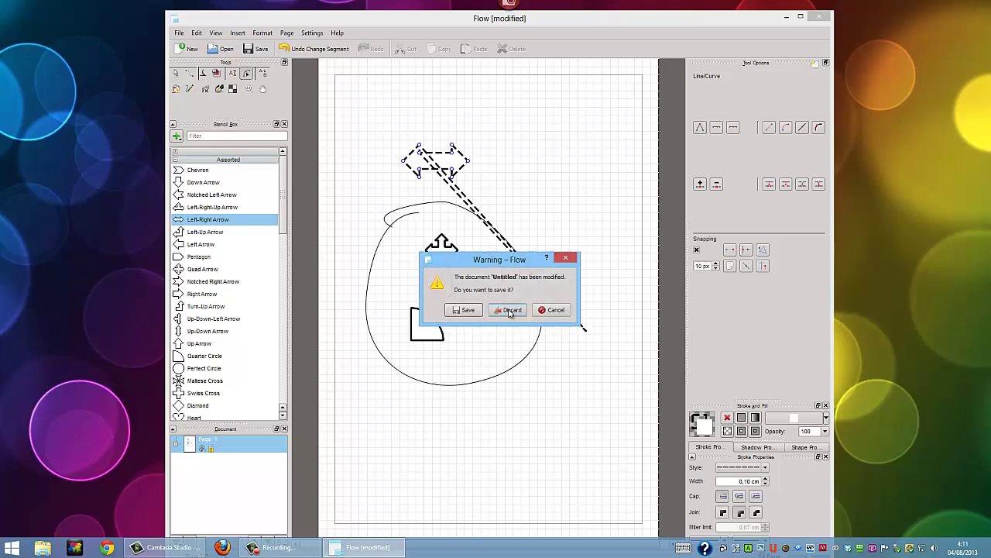
{"action": "left_click", "coordinate": [508, 310]}
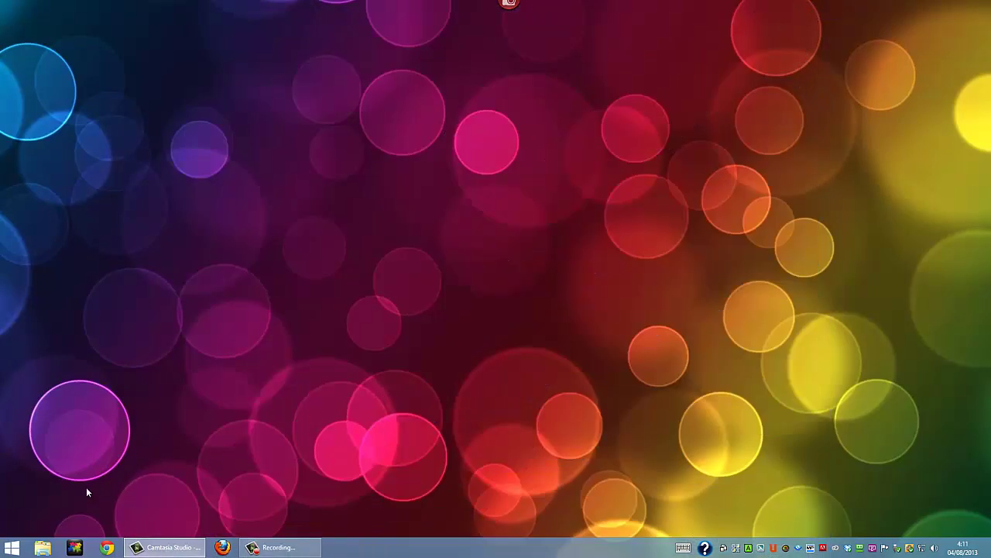
- Launch Krita (64) from its program group
{"action": "left_click", "coordinate": [12, 547]}
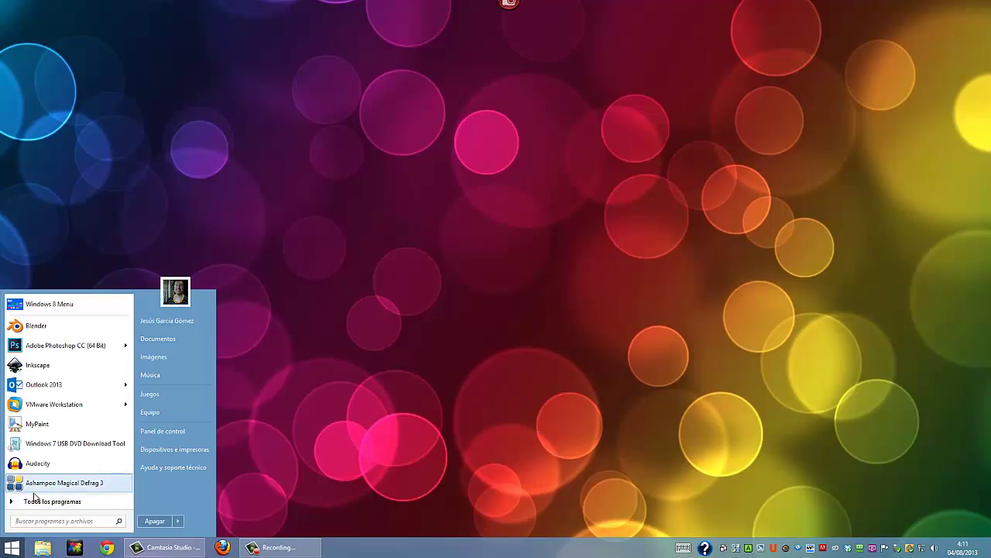
{"action": "left_click", "coordinate": [35, 501]}
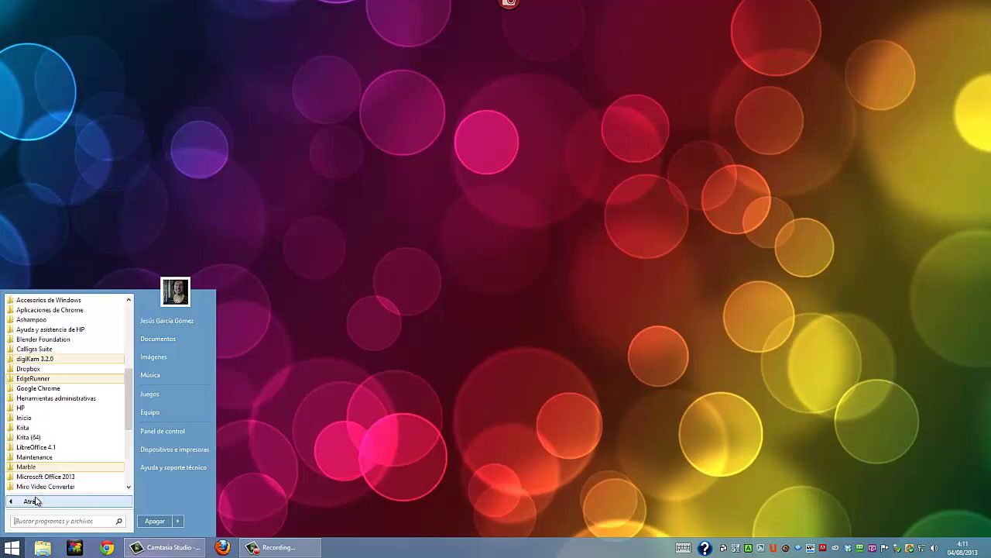
{"action": "left_click", "coordinate": [66, 438]}
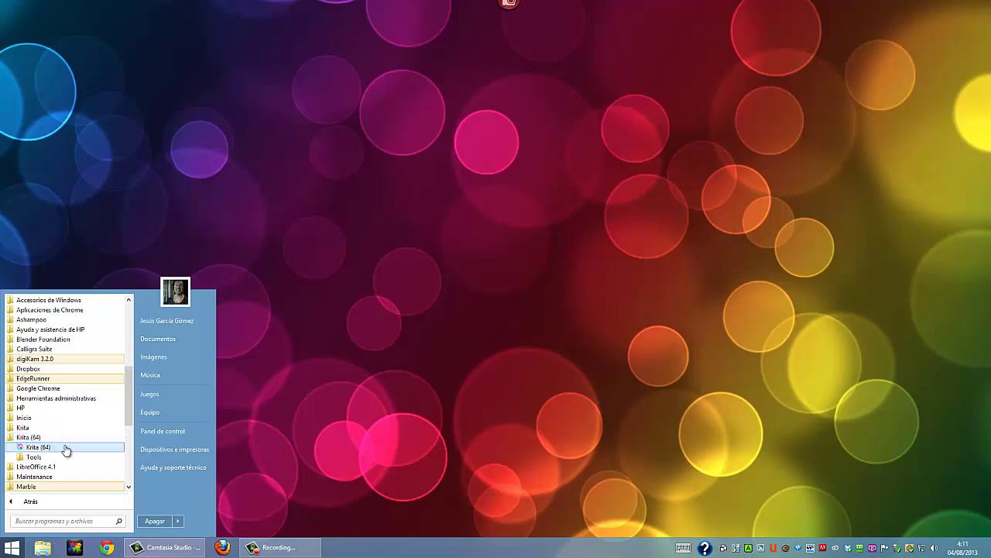
{"action": "left_click", "coordinate": [38, 447]}
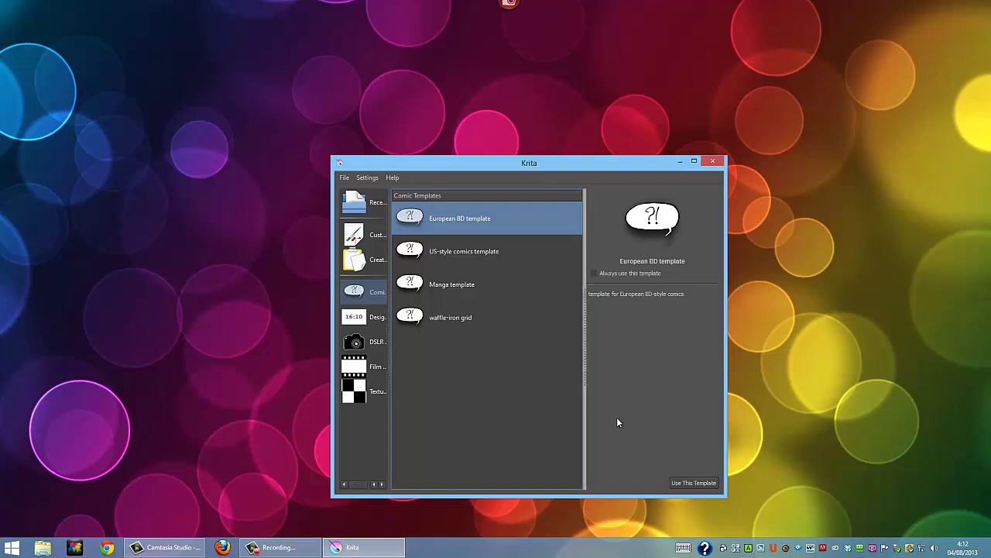
- Create a document from the European BD comic template and maximize the window
{"action": "left_click", "coordinate": [694, 482]}
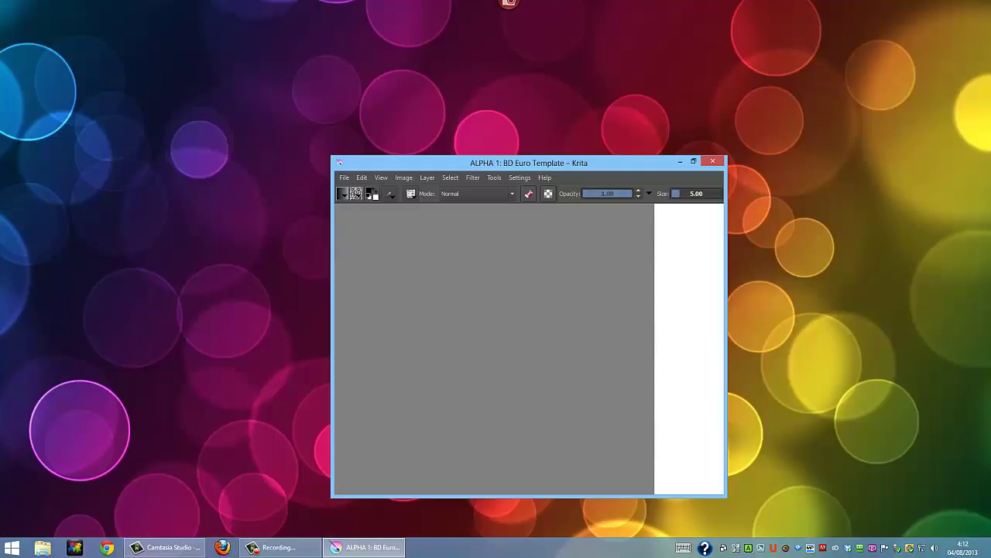
{"action": "left_click", "coordinate": [694, 162]}
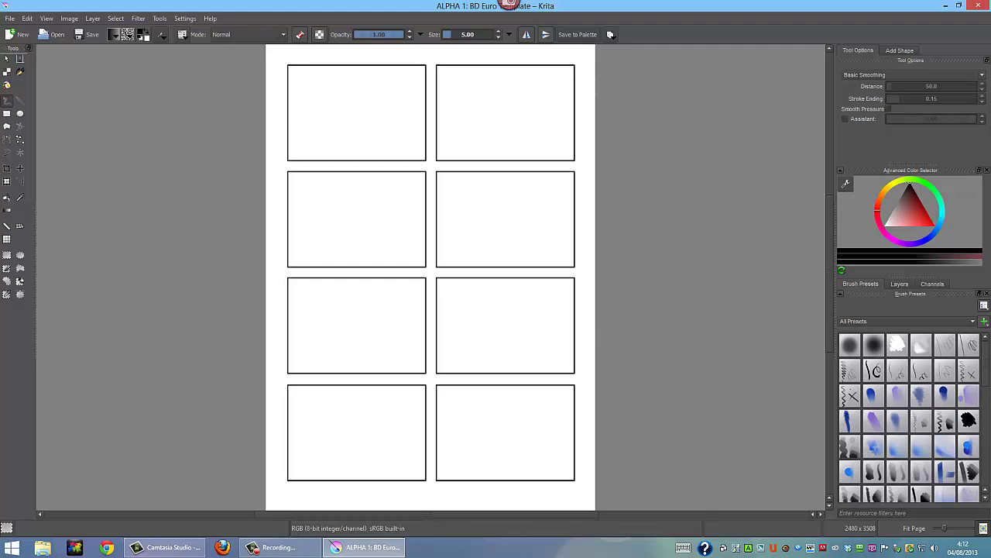
- Draw thick black calligraphy strokes in the first comic panel and leave them deselected
{"action": "left_click", "coordinate": [20, 72]}
{"action": "mouse_move", "coordinate": [321, 90]}
{"action": "left_mouse_down"}
{"action": "mouse_move", "coordinate": [325, 101]}
{"action": "mouse_move", "coordinate": [337, 91]}
{"action": "mouse_move", "coordinate": [328, 102]}
{"action": "mouse_move", "coordinate": [356, 112]}
{"action": "mouse_move", "coordinate": [336, 126]}
{"action": "mouse_move", "coordinate": [373, 127]}
{"action": "left_mouse_up"}
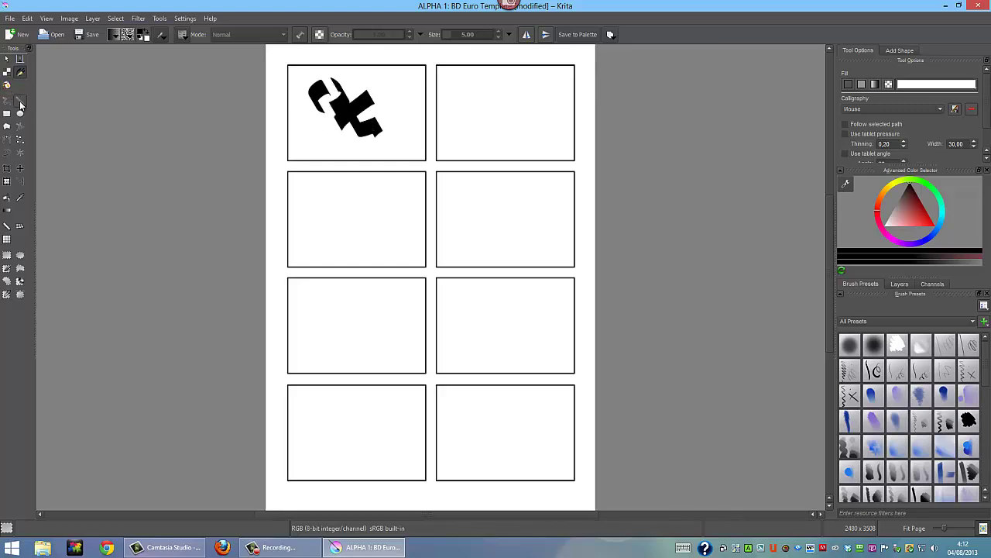
{"action": "left_click", "coordinate": [8, 101]}
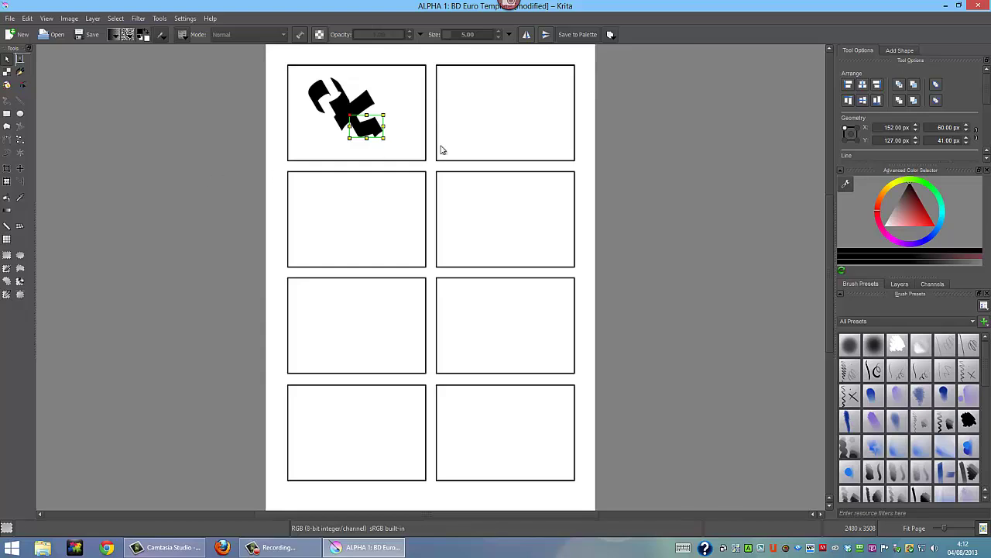
{"action": "left_click", "coordinate": [474, 92]}
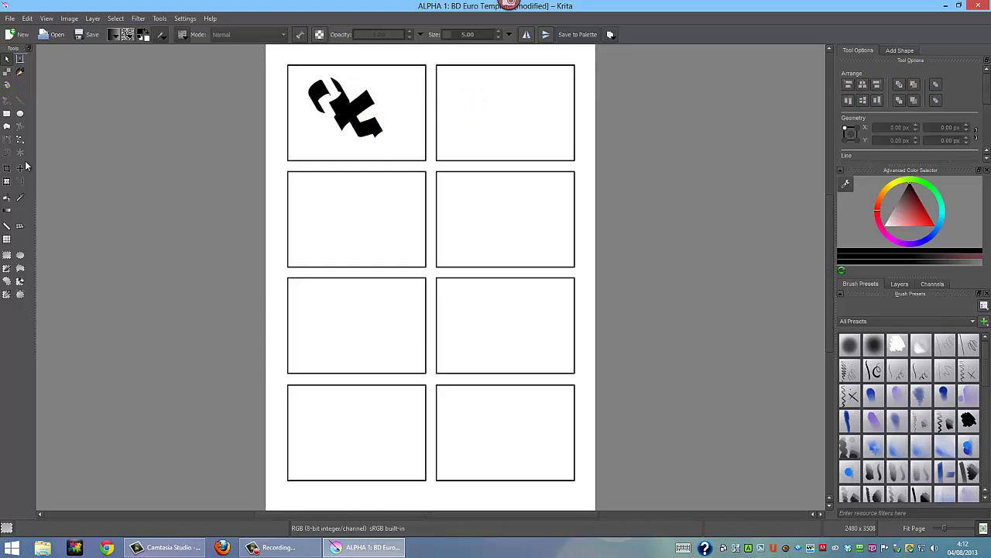
- Pick another brush preset, draw a small calligraphy loop in the second panel of the top row, and deselect it
{"action": "left_click", "coordinate": [21, 73]}
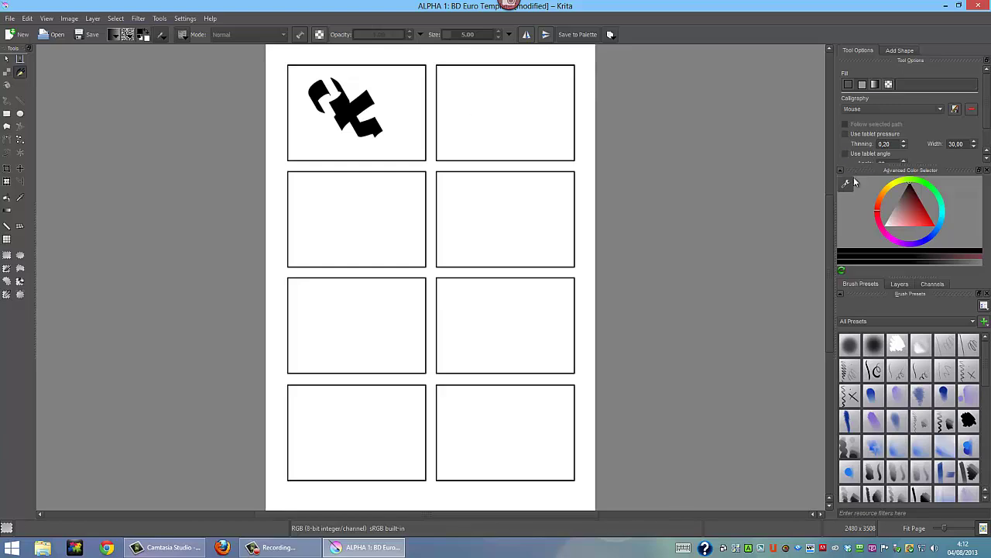
{"action": "left_click", "coordinate": [850, 369]}
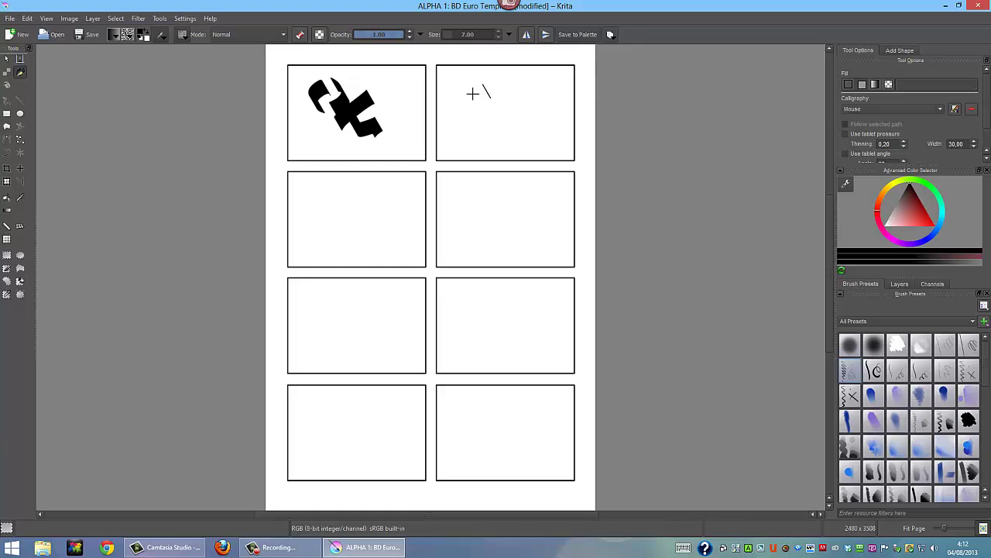
{"action": "mouse_move", "coordinate": [472, 94]}
{"action": "left_mouse_down"}
{"action": "mouse_move", "coordinate": [497, 101]}
{"action": "mouse_move", "coordinate": [489, 133]}
{"action": "left_mouse_up"}
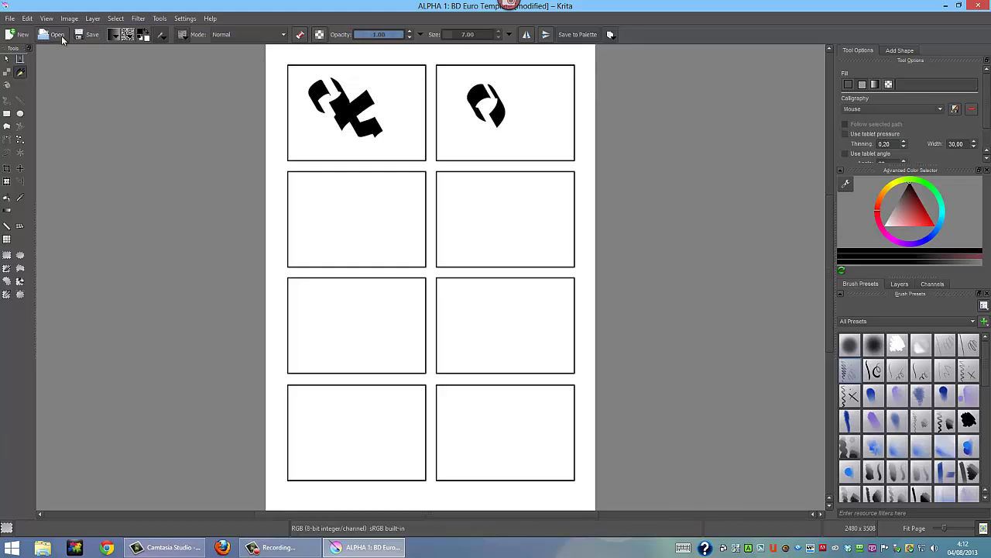
{"action": "left_click", "coordinate": [8, 59]}
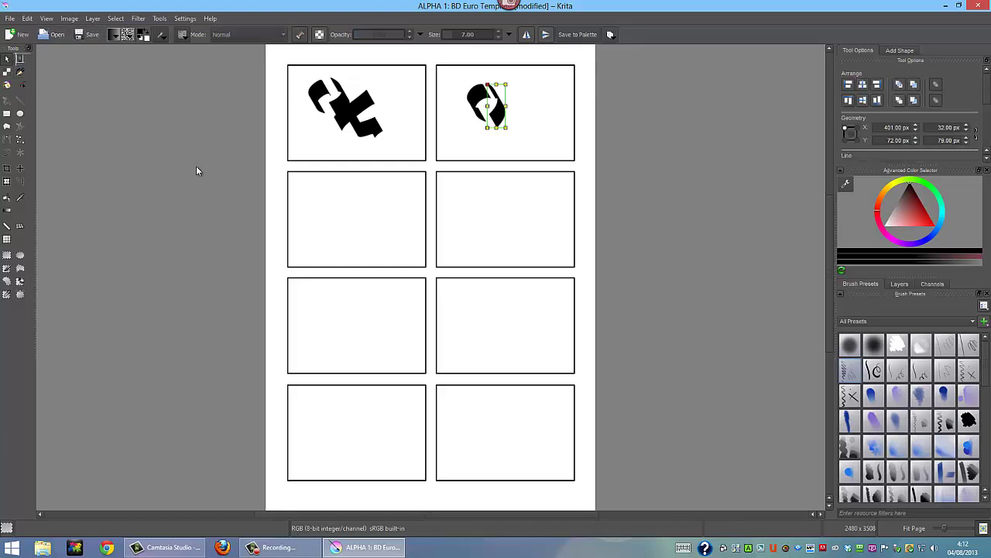
{"action": "left_click", "coordinate": [347, 230]}
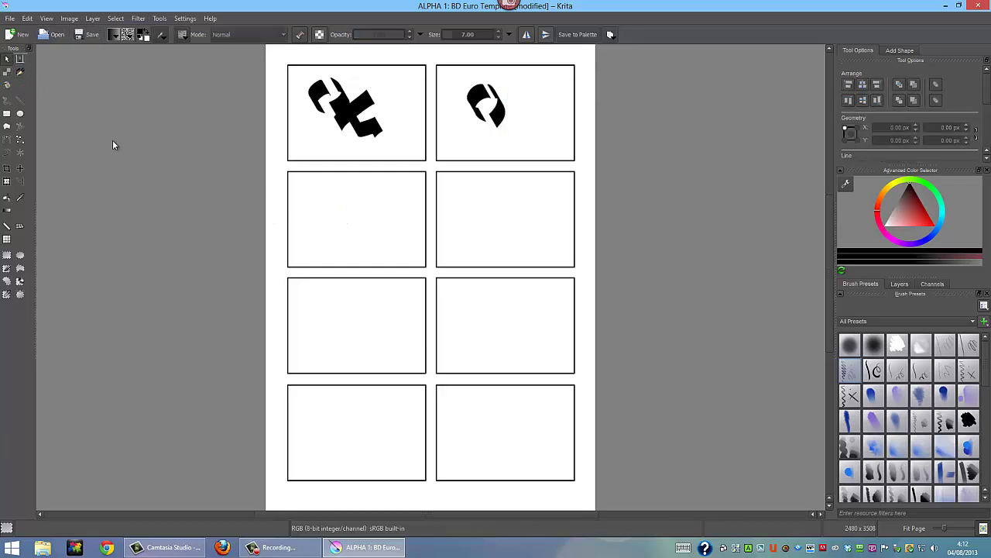
- Try to insert text in the first panel of the second row, hiding and restoring the Krita window
{"action": "left_click", "coordinate": [20, 58]}
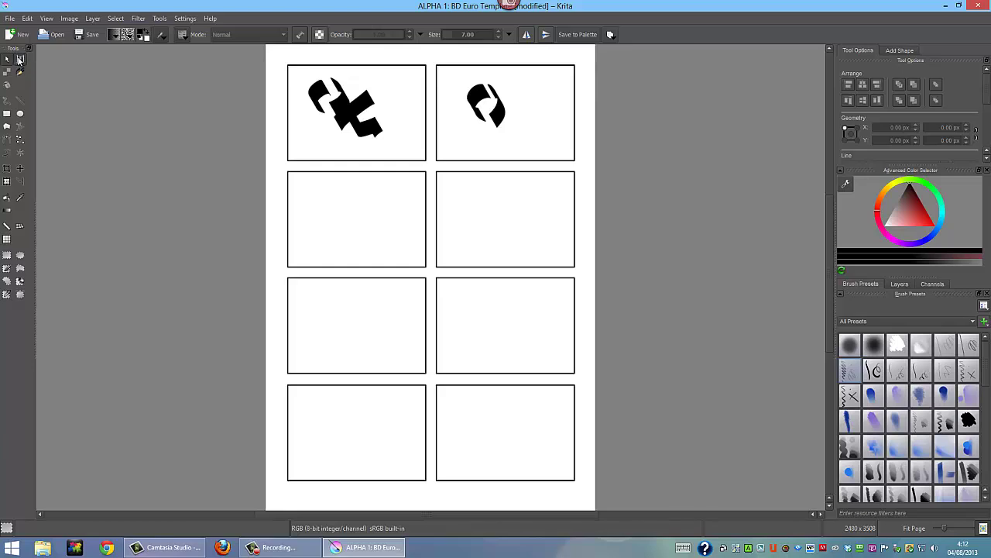
{"action": "left_click", "coordinate": [326, 220]}
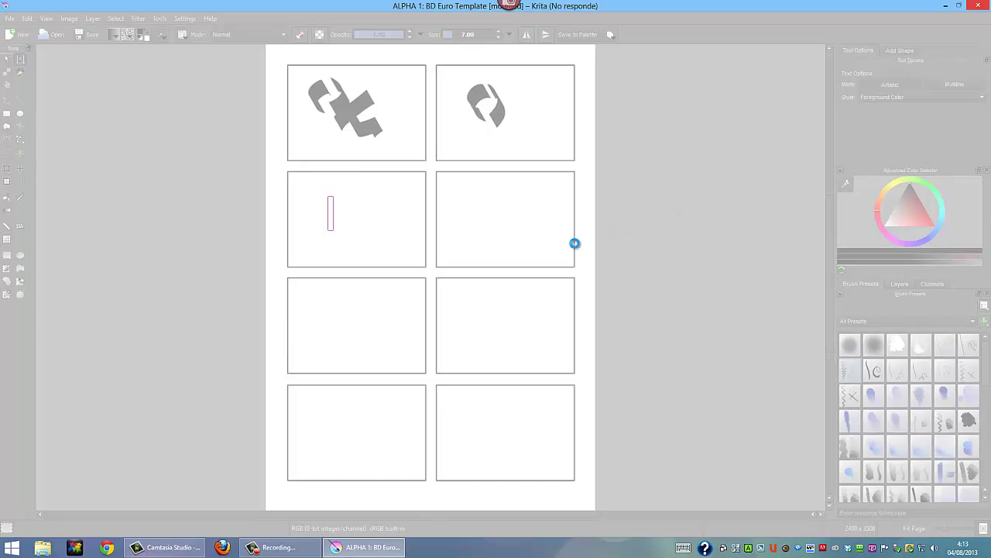
{"action": "left_click", "coordinate": [370, 548]}
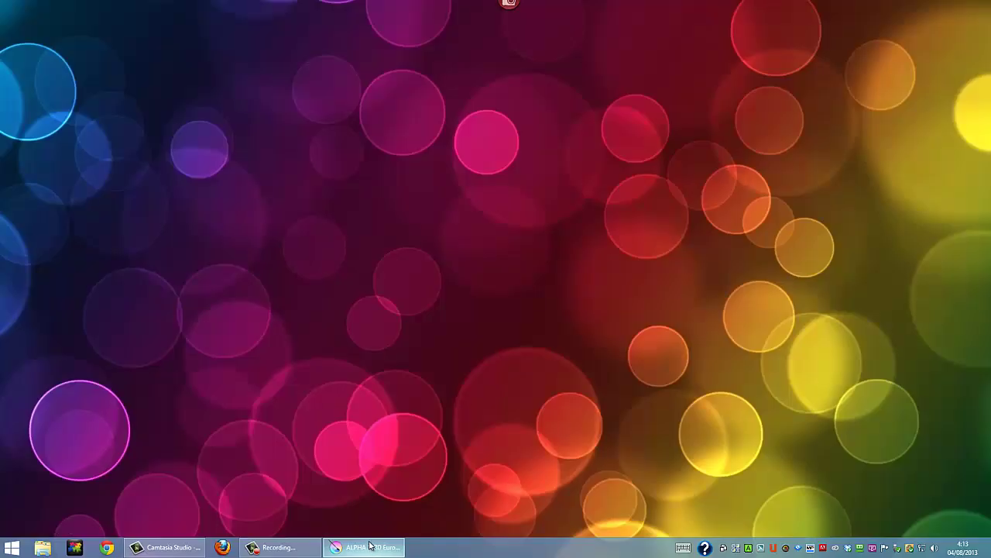
{"action": "left_click", "coordinate": [351, 526]}
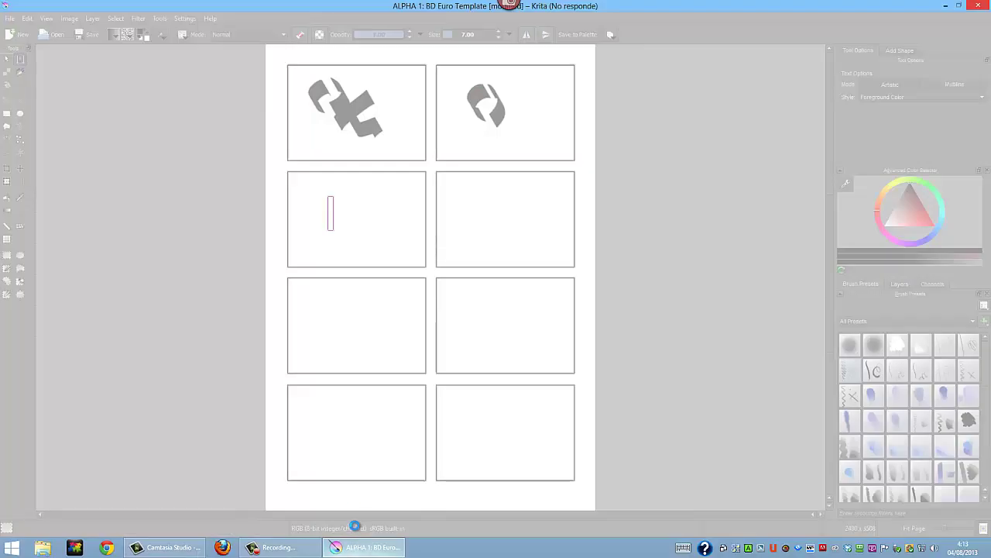
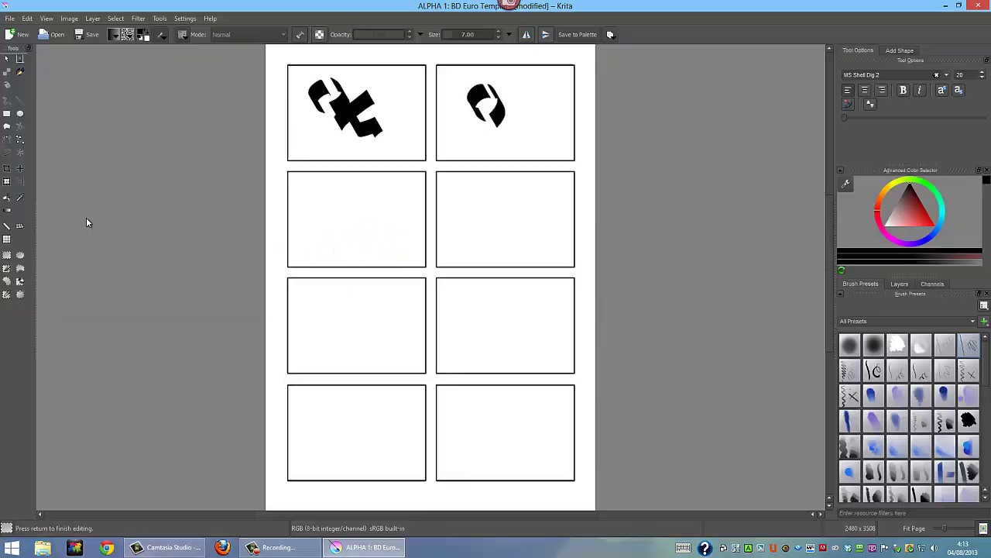
- Draw two thin straight lines with the Line tool in the first panel of the second row
{"action": "left_click", "coordinate": [92, 18]}
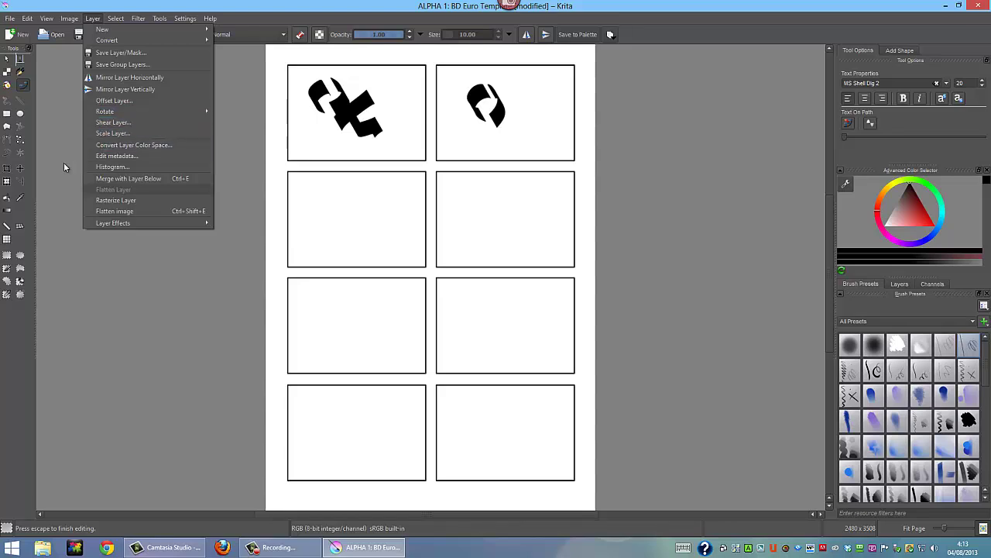
{"action": "left_click", "coordinate": [21, 103]}
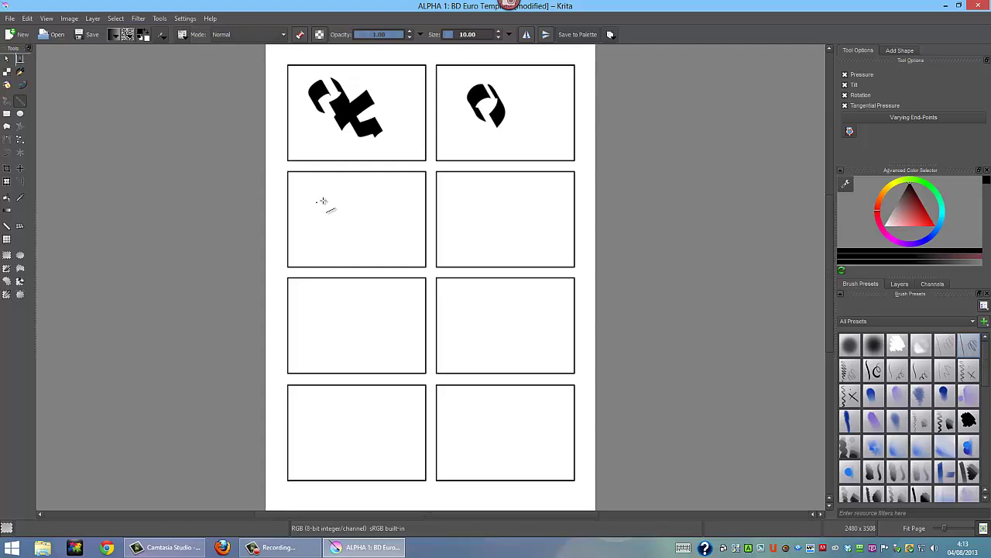
{"action": "mouse_move", "coordinate": [316, 203]}
{"action": "left_mouse_down"}
{"action": "mouse_move", "coordinate": [352, 229]}
{"action": "mouse_move", "coordinate": [343, 223]}
{"action": "mouse_move", "coordinate": [382, 207]}
{"action": "left_mouse_up"}
- Try to paint freehand strokes in the second panel of the second row, switching to a brush preset of size 25
{"action": "left_click", "coordinate": [6, 102]}
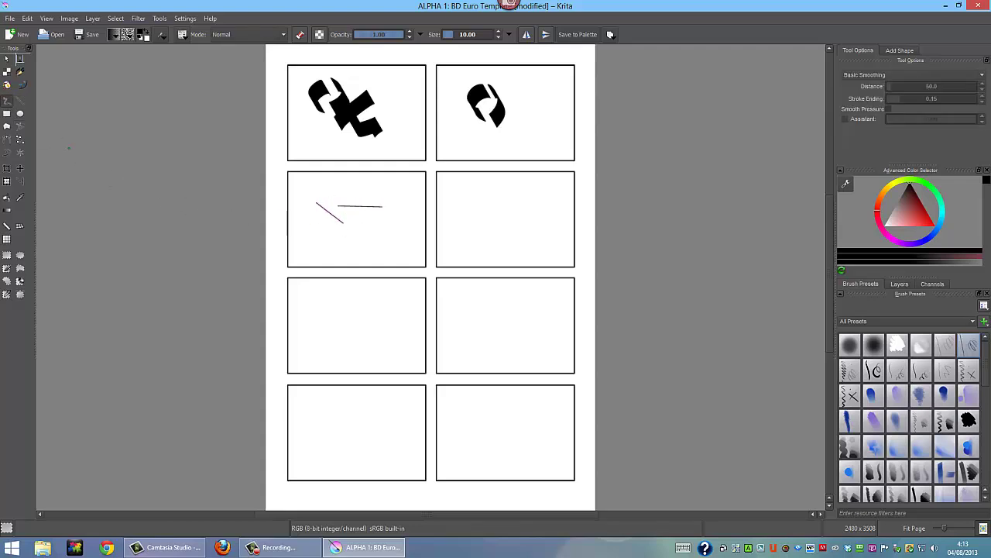
{"action": "left_click", "coordinate": [468, 195]}
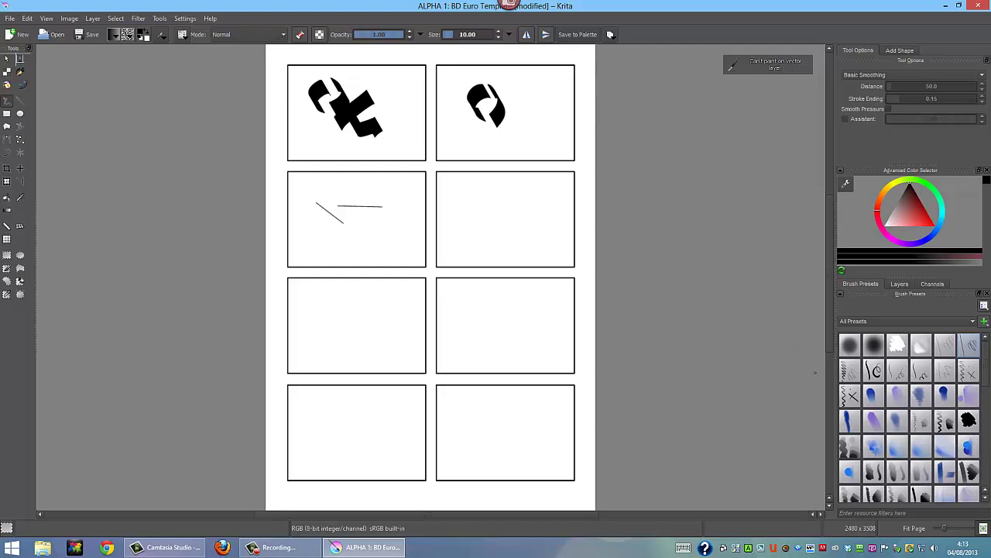
{"action": "left_click", "coordinate": [921, 370]}
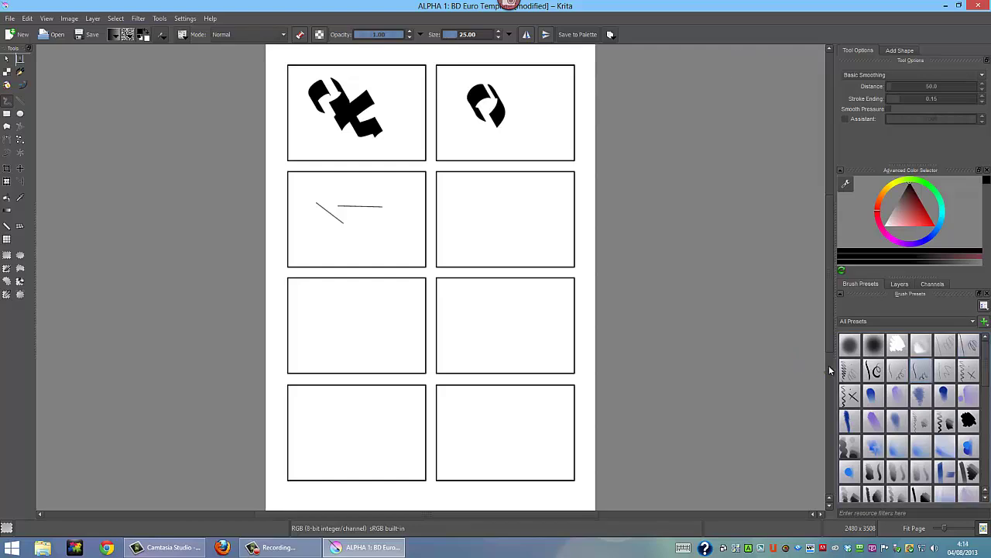
{"action": "left_click_drag", "start_coordinate": [477, 200], "coordinate": [459, 222]}
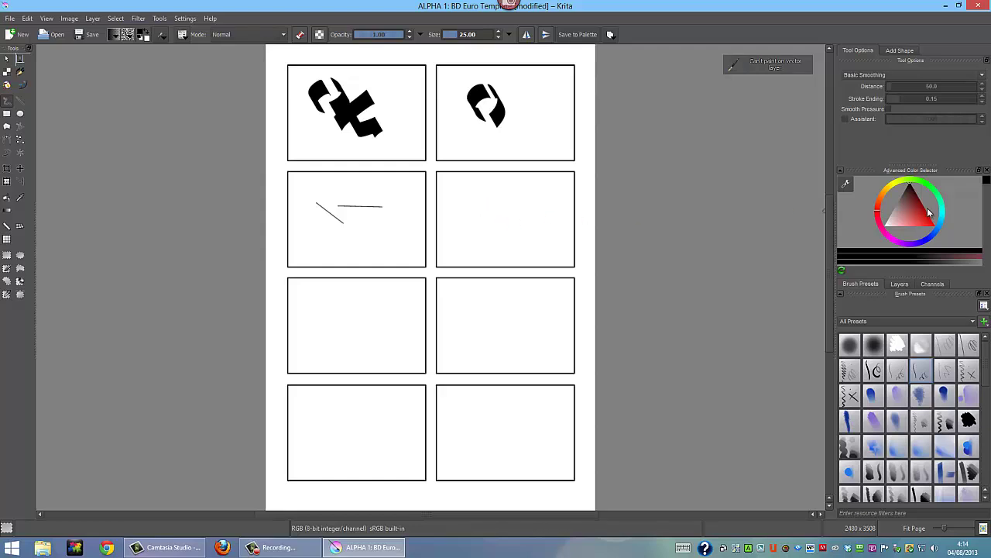
- Set the painting colour to dark red and try the dynamic brush in the first panel of the third row
{"action": "left_click_drag", "start_coordinate": [929, 212], "coordinate": [912, 207]}
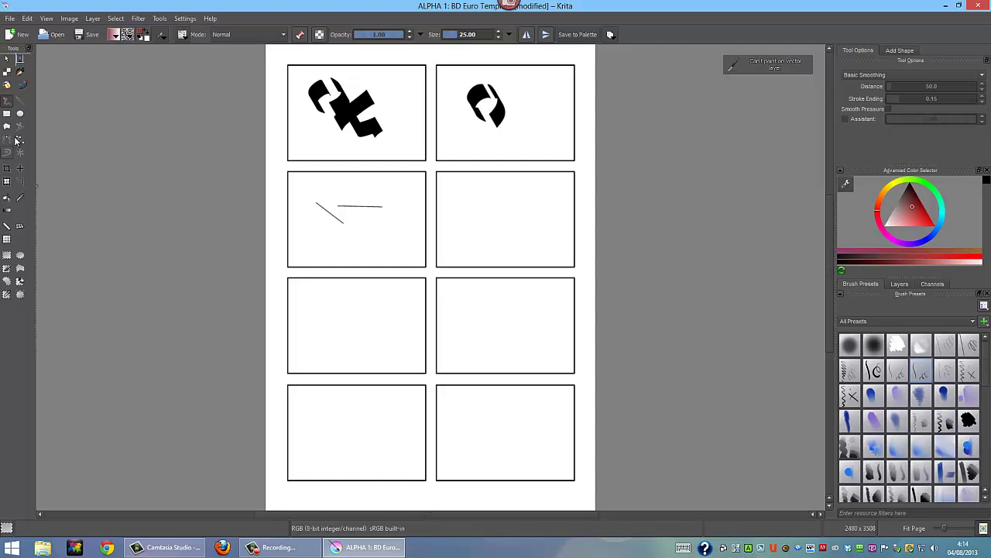
{"action": "left_click", "coordinate": [21, 60]}
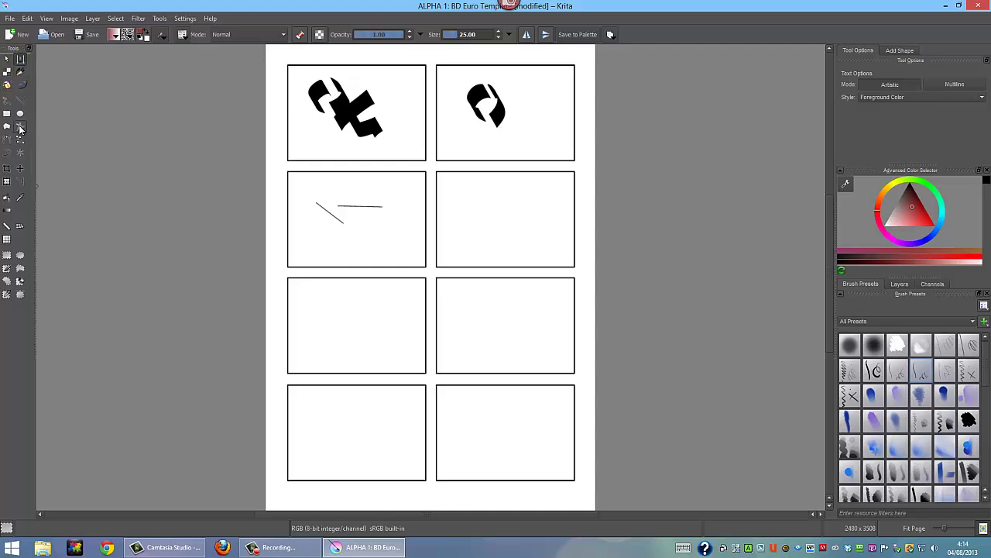
{"action": "left_click", "coordinate": [7, 153]}
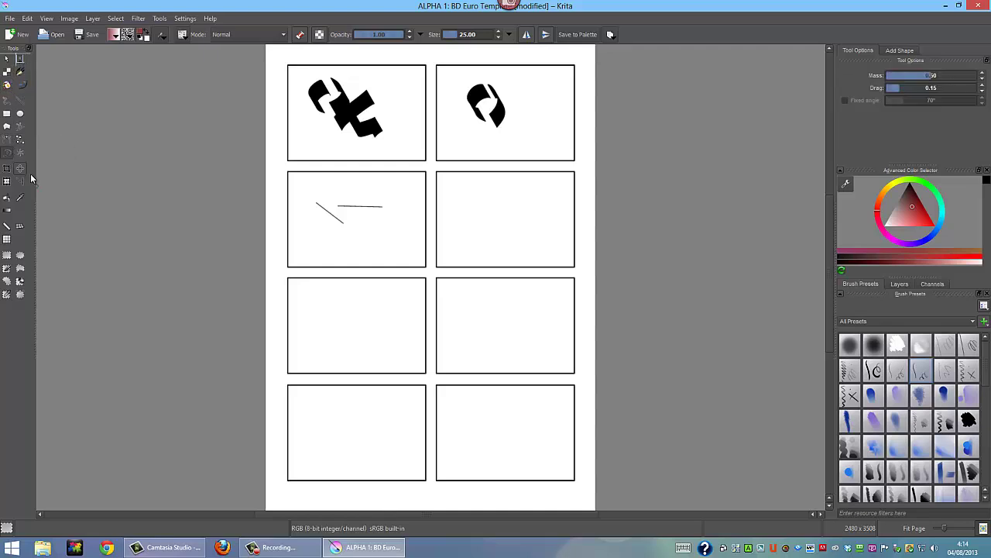
{"action": "left_click", "coordinate": [334, 294]}
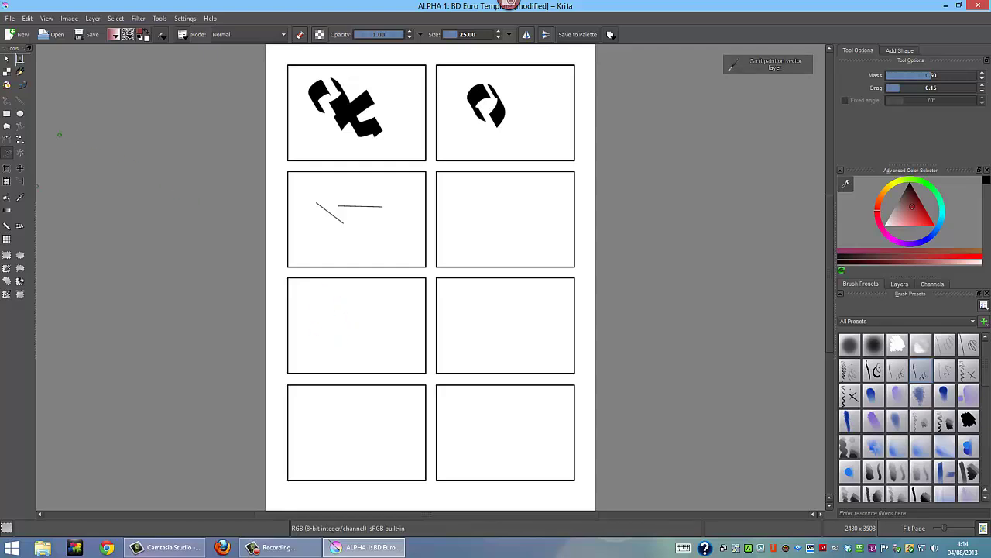
- Choose another brush preset and draw dark red calligraphy strokes in the second panels of the second and third rows
{"action": "left_click", "coordinate": [20, 71]}
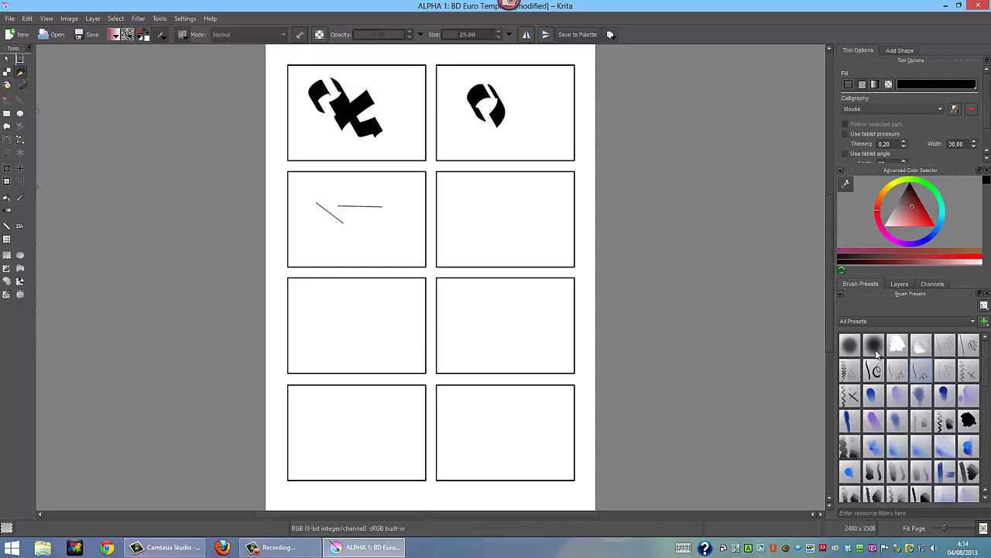
{"action": "left_click", "coordinate": [945, 373]}
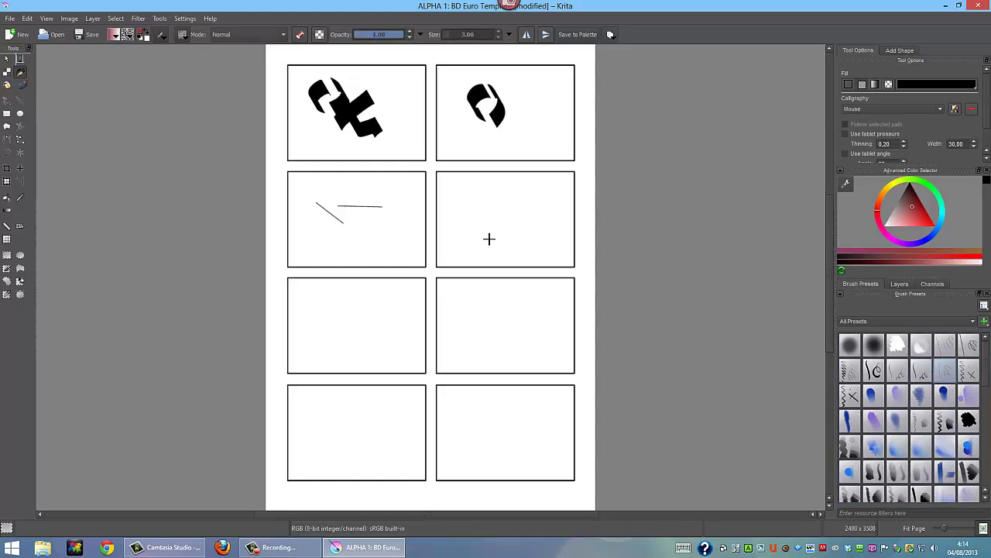
{"action": "mouse_move", "coordinate": [478, 199]}
{"action": "left_mouse_down"}
{"action": "mouse_move", "coordinate": [479, 235]}
{"action": "mouse_move", "coordinate": [507, 242]}
{"action": "left_mouse_up"}
{"action": "left_click_drag", "start_coordinate": [457, 297], "coordinate": [520, 353]}
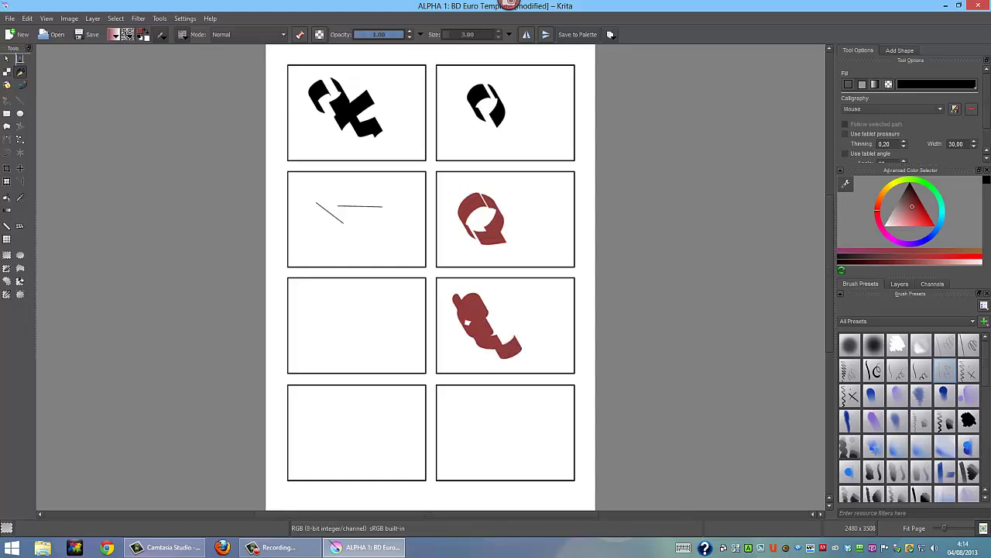
- Draw Graphics Pen calligraphy loops in the first panel of row three and, with another brush preset, the second panel of row four
{"action": "left_click", "coordinate": [939, 113]}
{"action": "left_click", "coordinate": [930, 122]}
{"action": "mouse_move", "coordinate": [326, 294]}
{"action": "left_mouse_down"}
{"action": "mouse_move", "coordinate": [348, 321]}
{"action": "mouse_move", "coordinate": [362, 316]}
{"action": "left_mouse_up"}
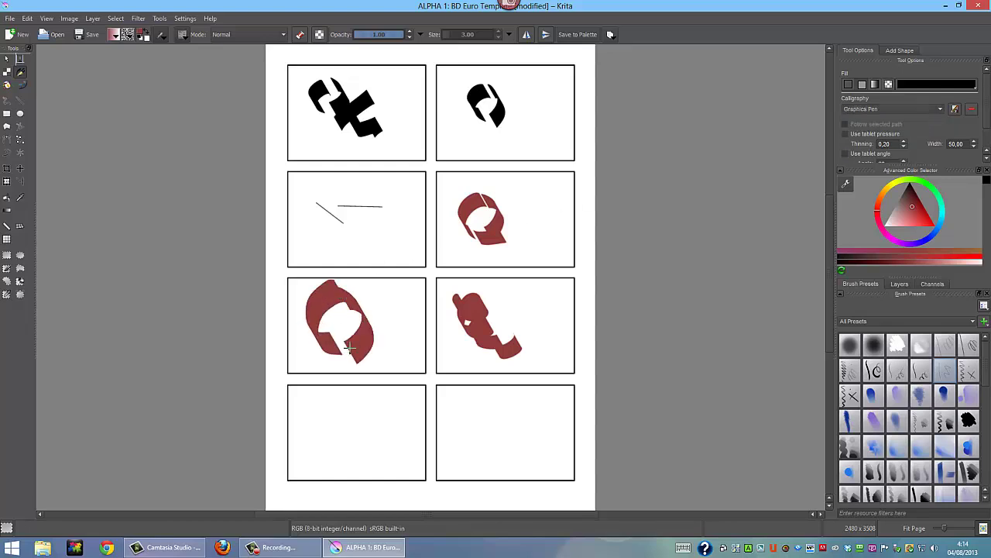
{"action": "left_click", "coordinate": [848, 422]}
{"action": "mouse_move", "coordinate": [491, 418]}
{"action": "left_mouse_down"}
{"action": "mouse_move", "coordinate": [491, 452]}
{"action": "mouse_move", "coordinate": [529, 433]}
{"action": "left_mouse_up"}
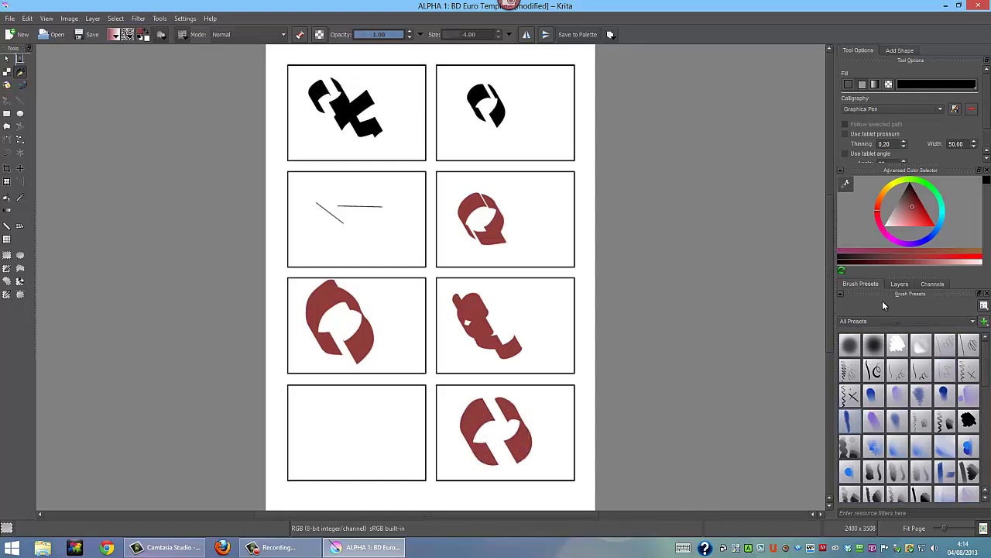
- Check the layer list, set calligraphy thinning to 0.10 and width to 2.00, and draw a thin loop in the first panel of row four
{"action": "left_click", "coordinate": [899, 284]}
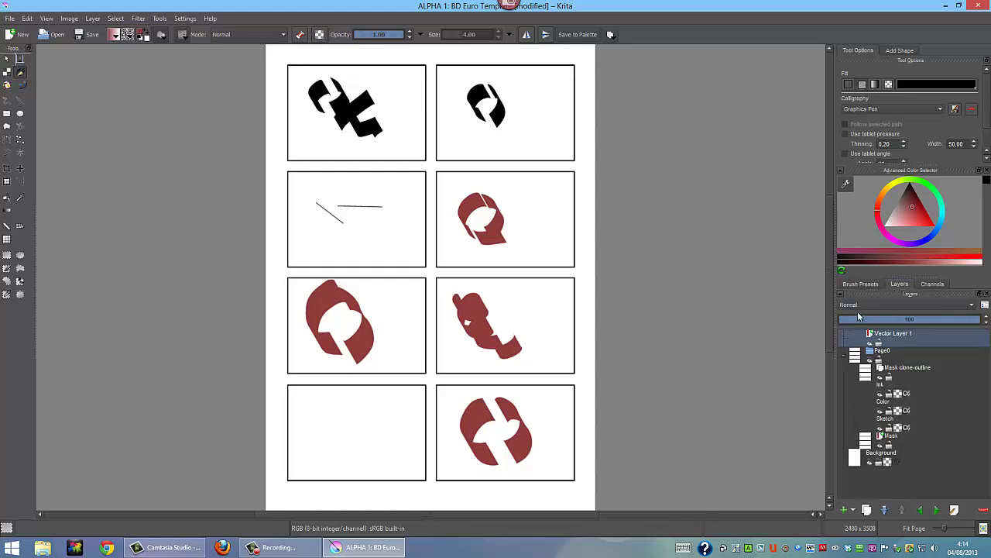
{"action": "left_click", "coordinate": [860, 284]}
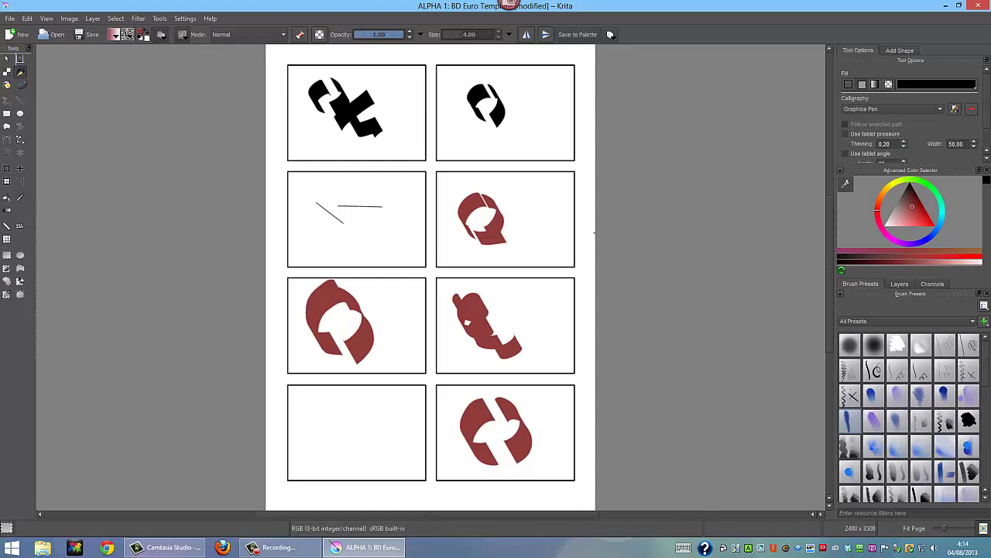
{"action": "left_click", "coordinate": [904, 147]}
{"action": "left_click", "coordinate": [905, 143]}
{"action": "left_click", "coordinate": [975, 147]}
{"action": "left_click", "coordinate": [974, 147]}
{"action": "left_click", "coordinate": [974, 149]}
{"action": "left_click", "coordinate": [974, 149]}
{"action": "mouse_move", "coordinate": [339, 408]}
{"action": "left_mouse_down"}
{"action": "mouse_move", "coordinate": [354, 420]}
{"action": "mouse_move", "coordinate": [358, 403]}
{"action": "left_mouse_up"}
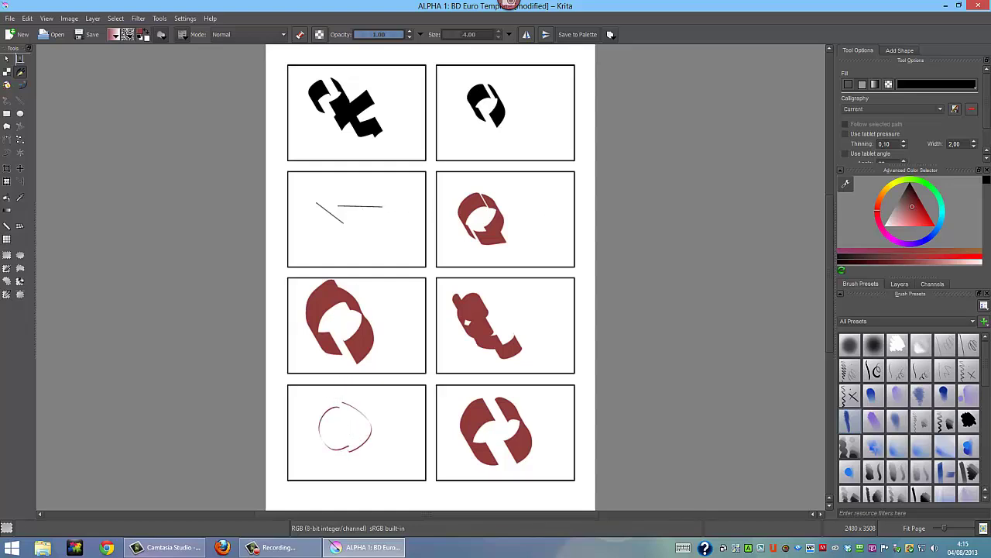
- Create a new document from the US-style comics template
{"action": "left_click", "coordinate": [9, 18]}
{"action": "left_click", "coordinate": [23, 30]}
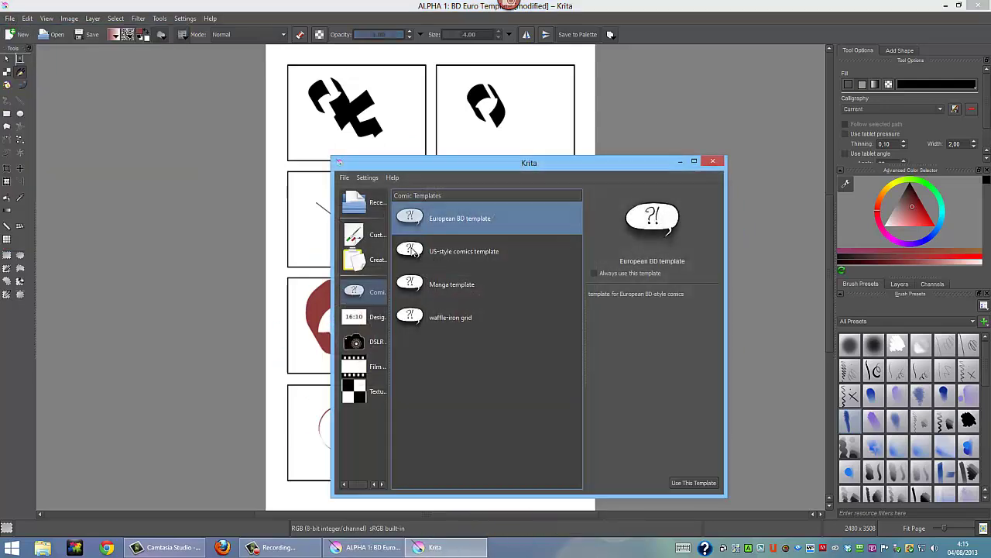
{"action": "left_click", "coordinate": [416, 256]}
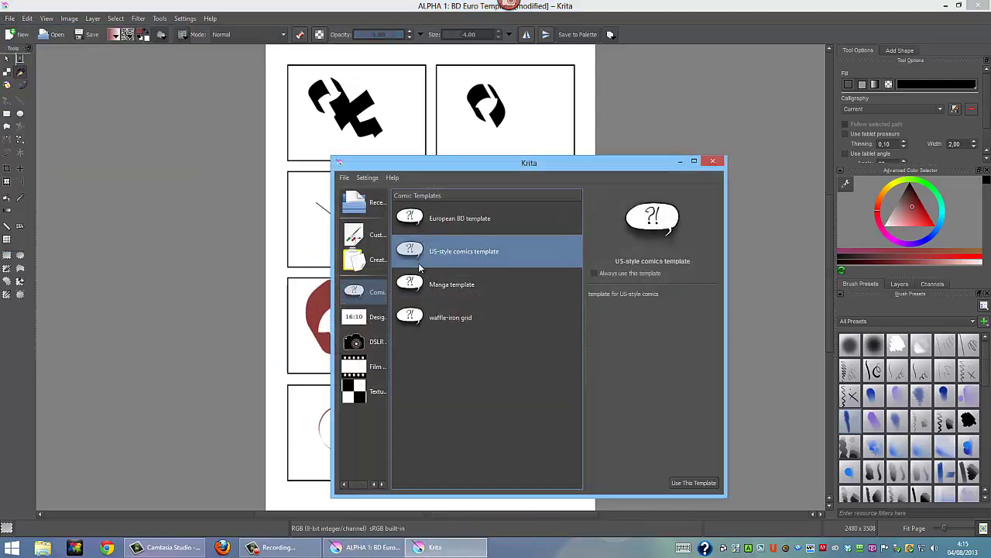
{"action": "left_click", "coordinate": [695, 482]}
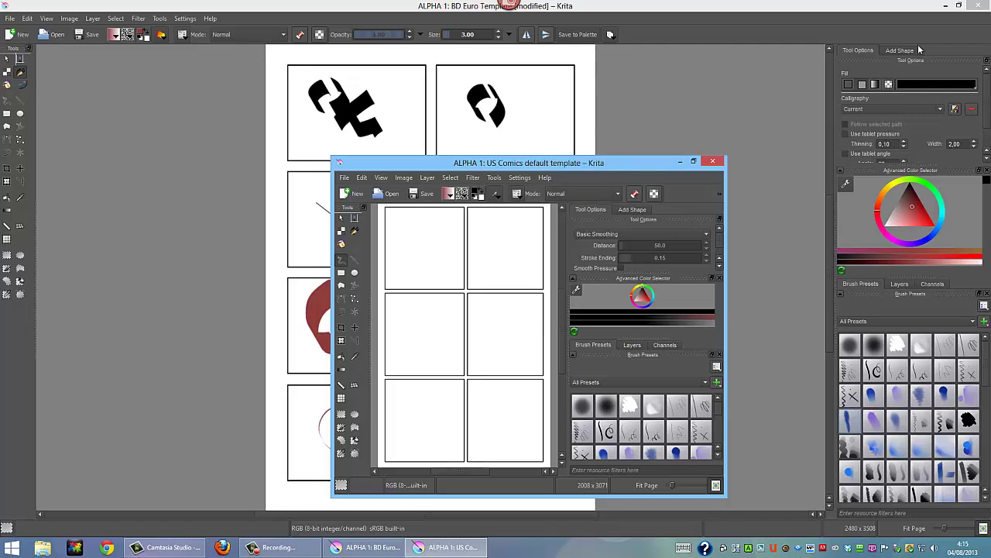
- Close the modified European BD comic document and discard its changes
{"action": "left_click", "coordinate": [983, 6]}
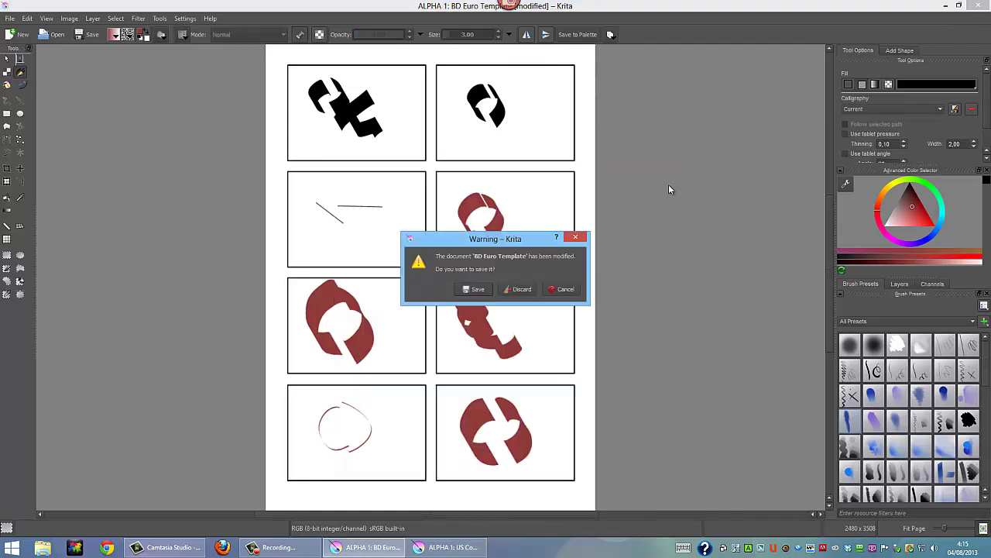
{"action": "left_click", "coordinate": [519, 290]}
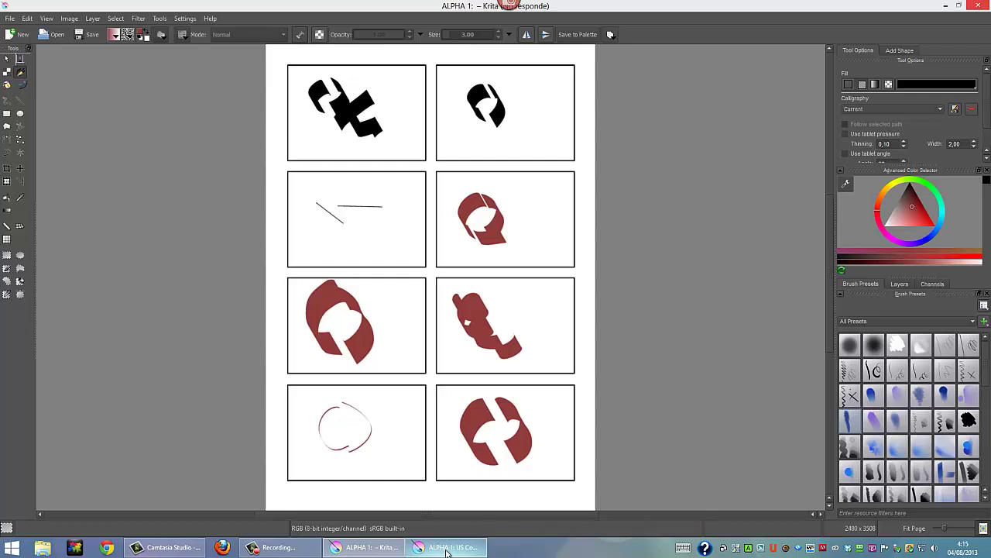
{"action": "left_click", "coordinate": [385, 548]}
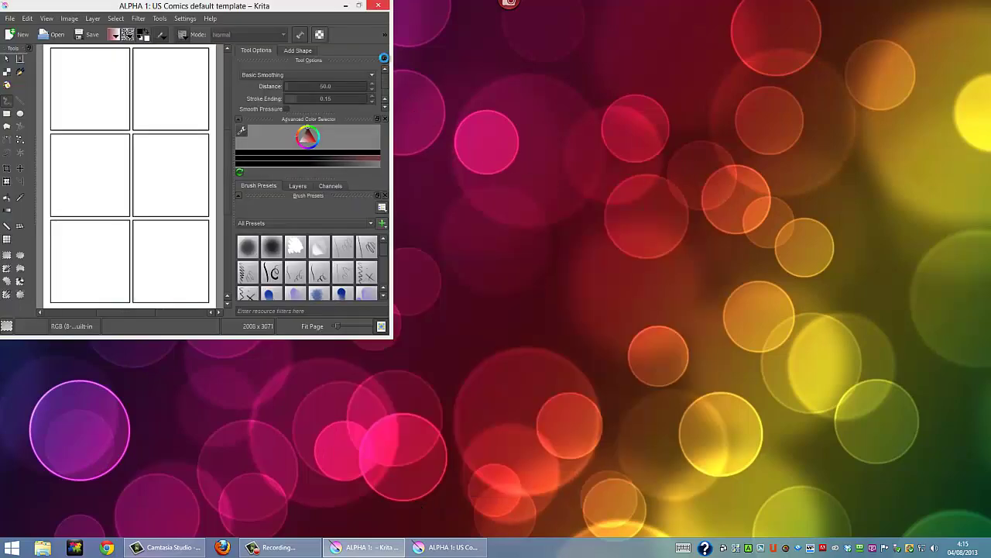
- Try to maximize the US comics window, move it across the desktop, and force the unresponsive program to close
{"action": "left_click", "coordinate": [360, 7]}
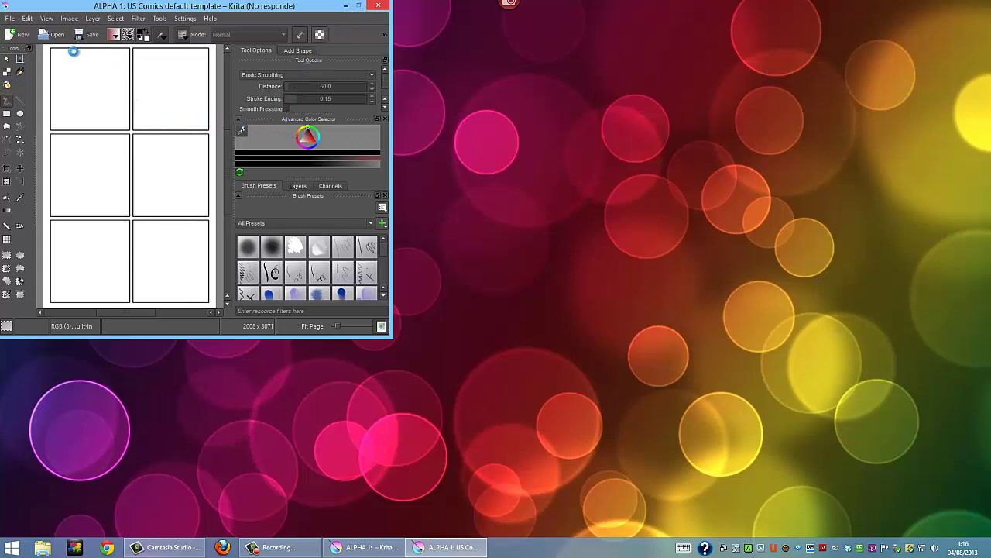
{"action": "left_click", "coordinate": [45, 19]}
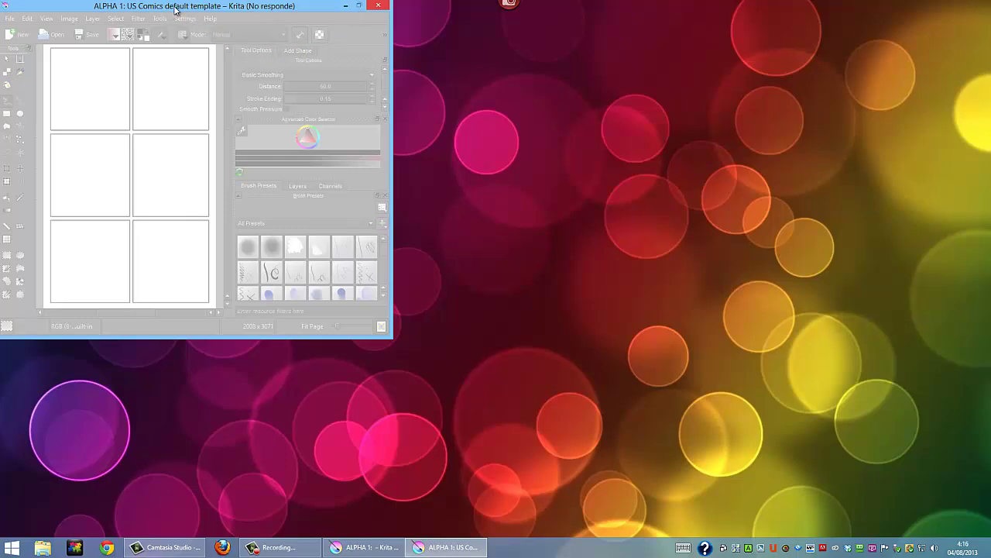
{"action": "left_click_drag", "start_coordinate": [214, 15], "coordinate": [474, 57]}
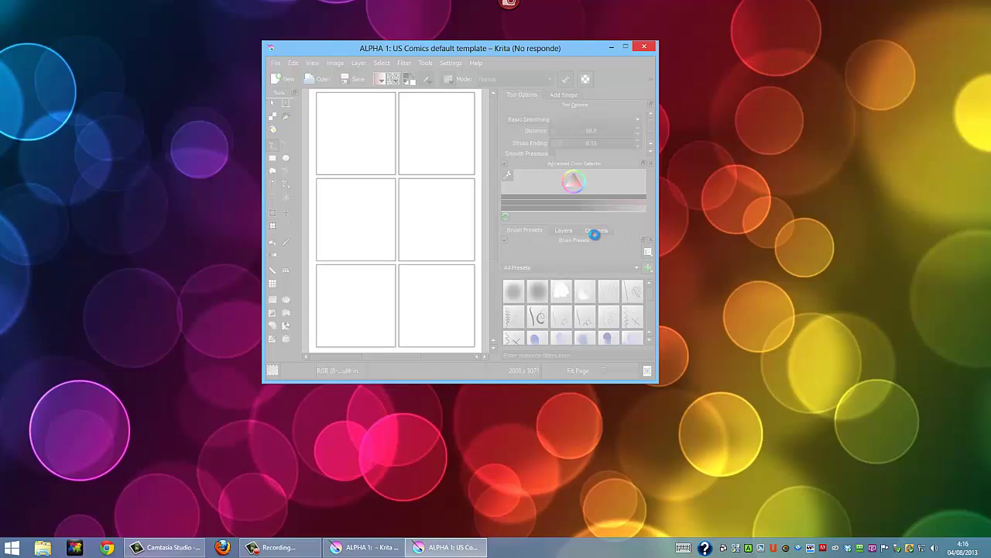
{"action": "left_click", "coordinate": [642, 46]}
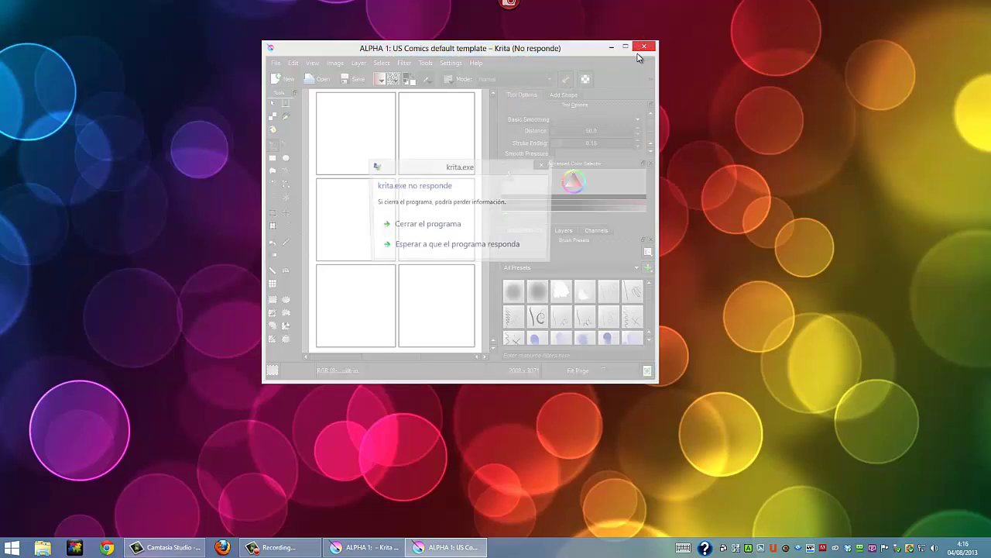
{"action": "left_click", "coordinate": [421, 226]}
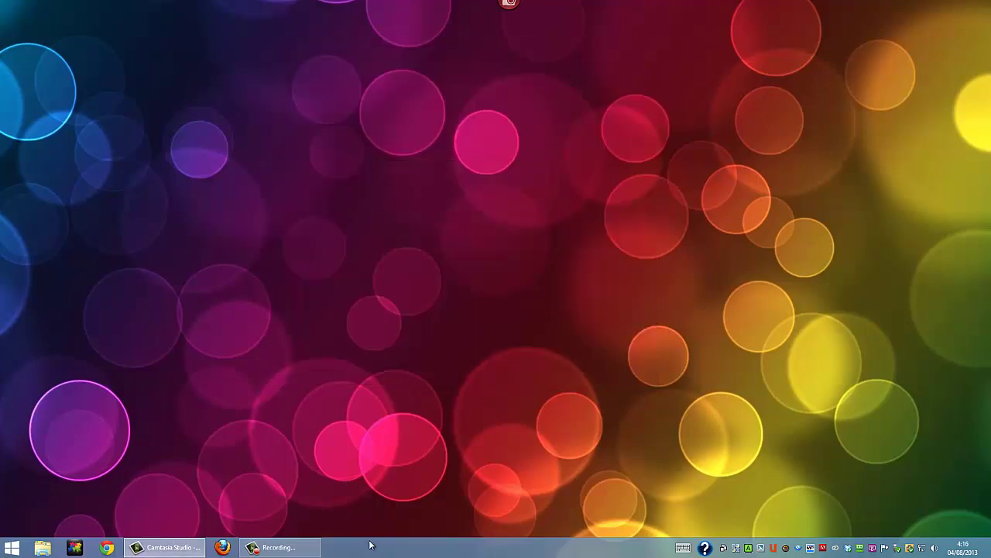
- Relaunch Krita (64) and create a document from the Manga comic template
{"action": "left_click", "coordinate": [20, 548]}
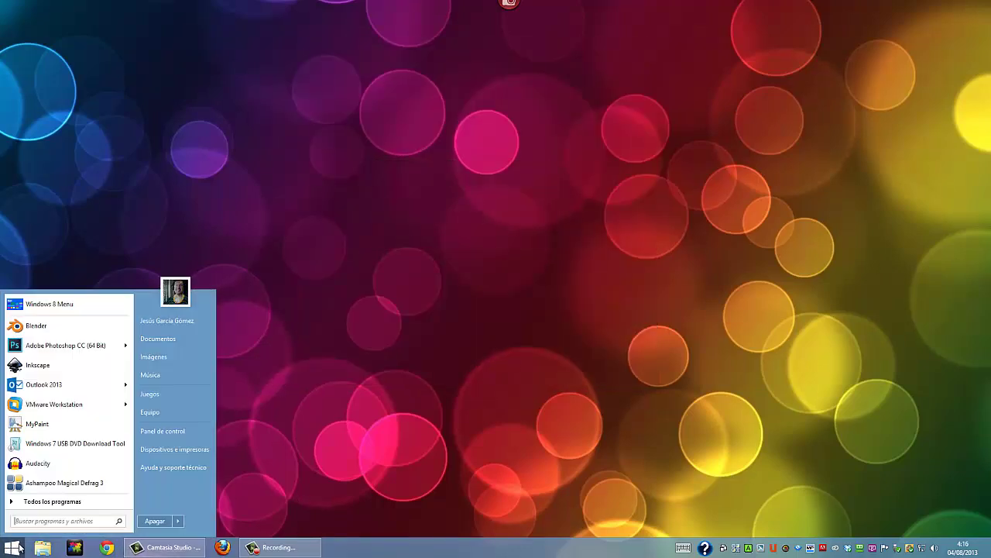
{"action": "left_click", "coordinate": [40, 502]}
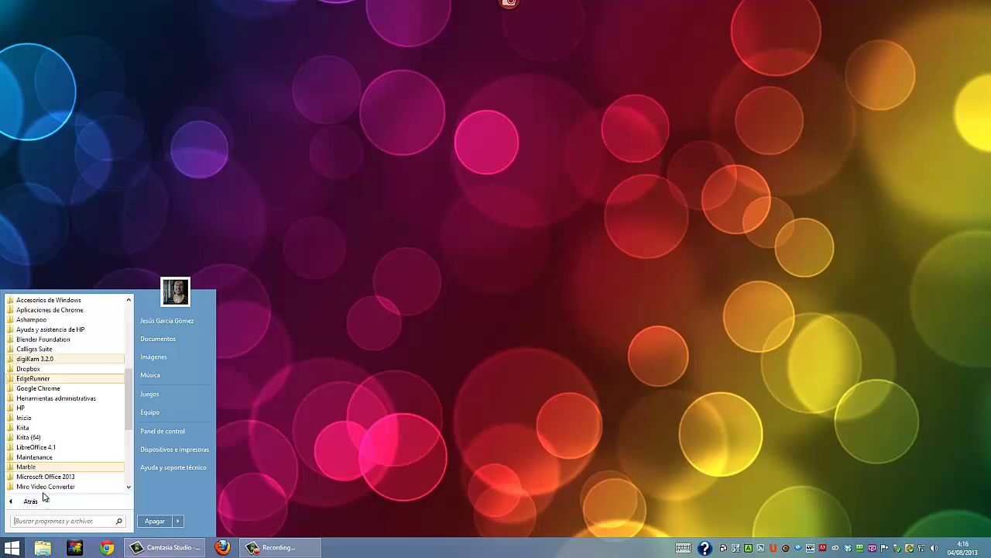
{"action": "left_click", "coordinate": [39, 439]}
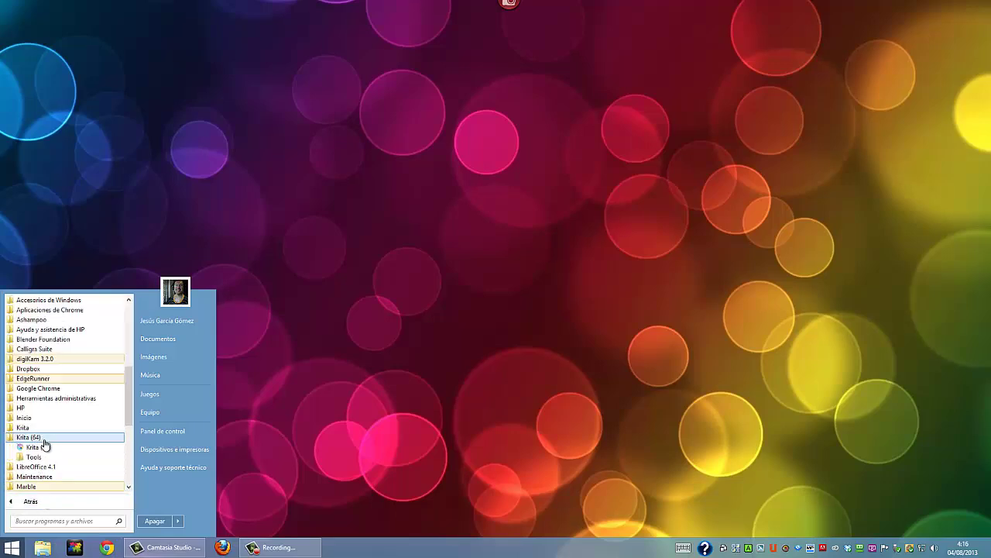
{"action": "left_click", "coordinate": [39, 448]}
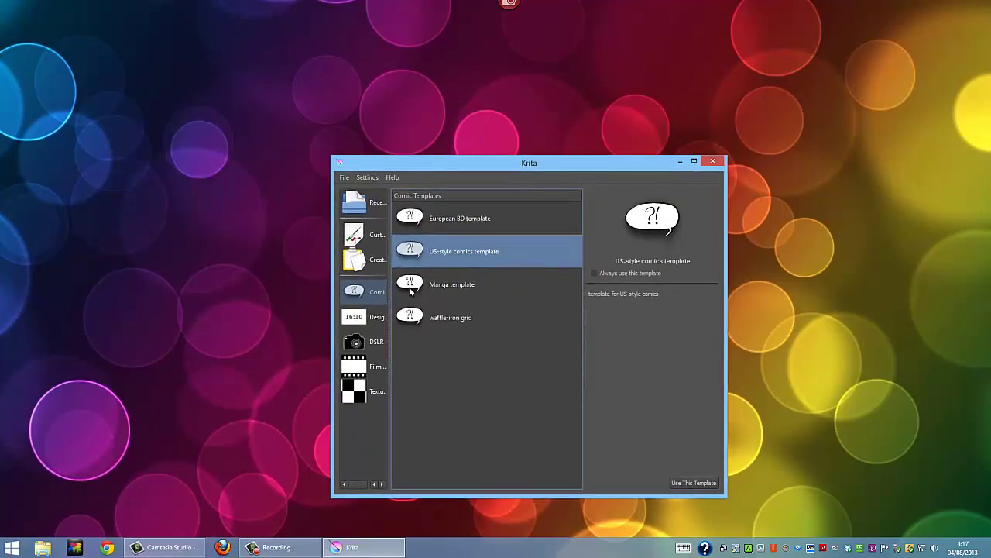
{"action": "left_click", "coordinate": [412, 288]}
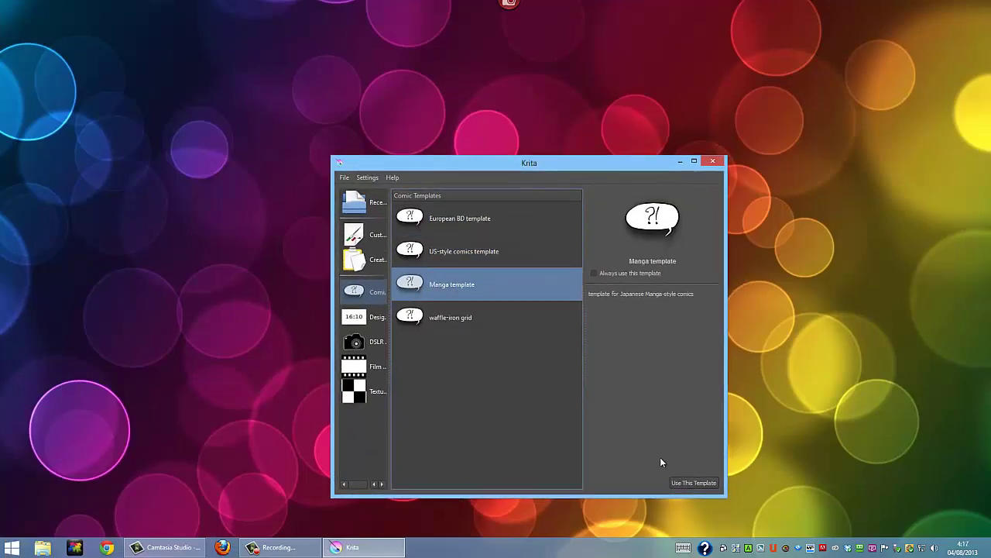
{"action": "left_click", "coordinate": [687, 481]}
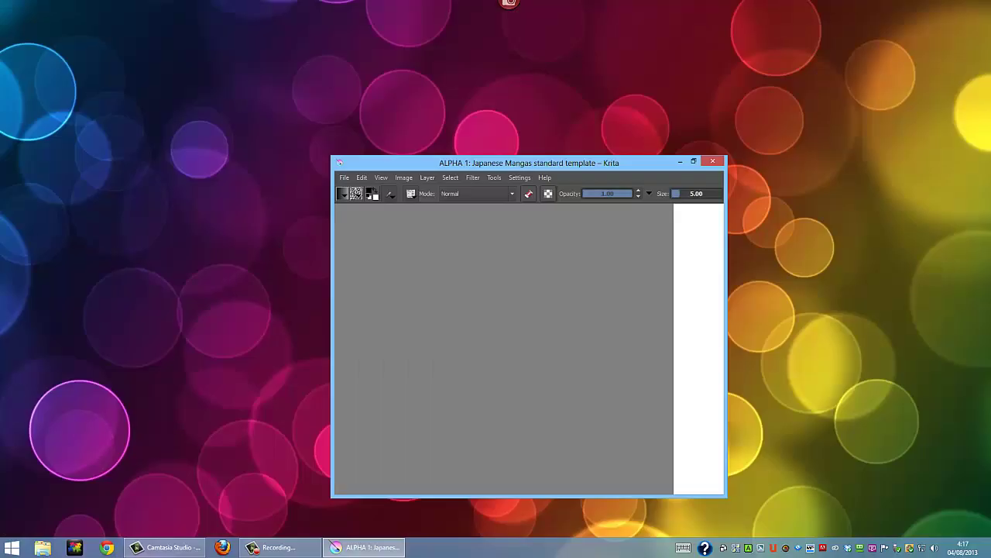
- Maximize the Manga document window and sketch a cartoon face with hair and an open mouth in the first panel
{"action": "left_click", "coordinate": [694, 163]}
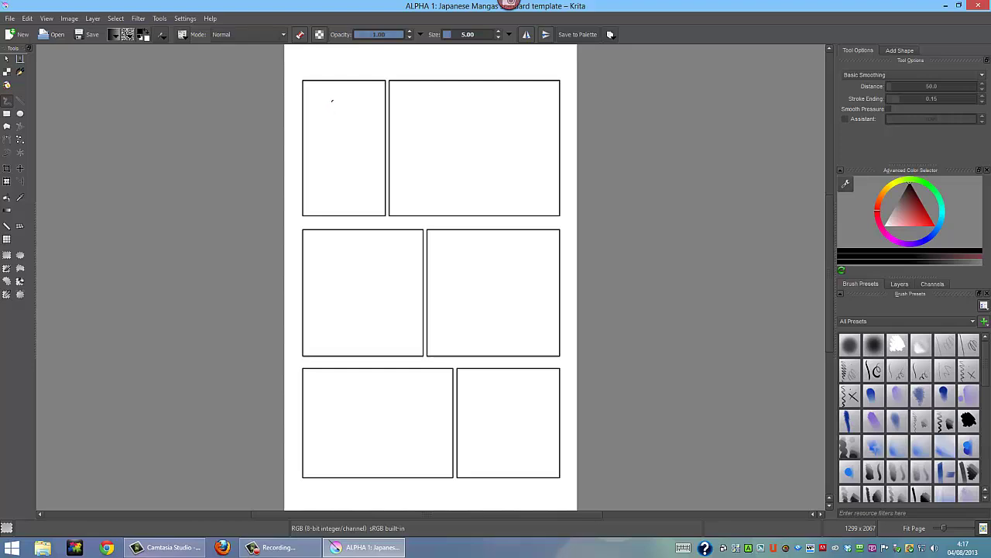
{"action": "mouse_move", "coordinate": [332, 101]}
{"action": "left_mouse_down"}
{"action": "mouse_move", "coordinate": [320, 130]}
{"action": "mouse_move", "coordinate": [354, 137]}
{"action": "left_mouse_up"}
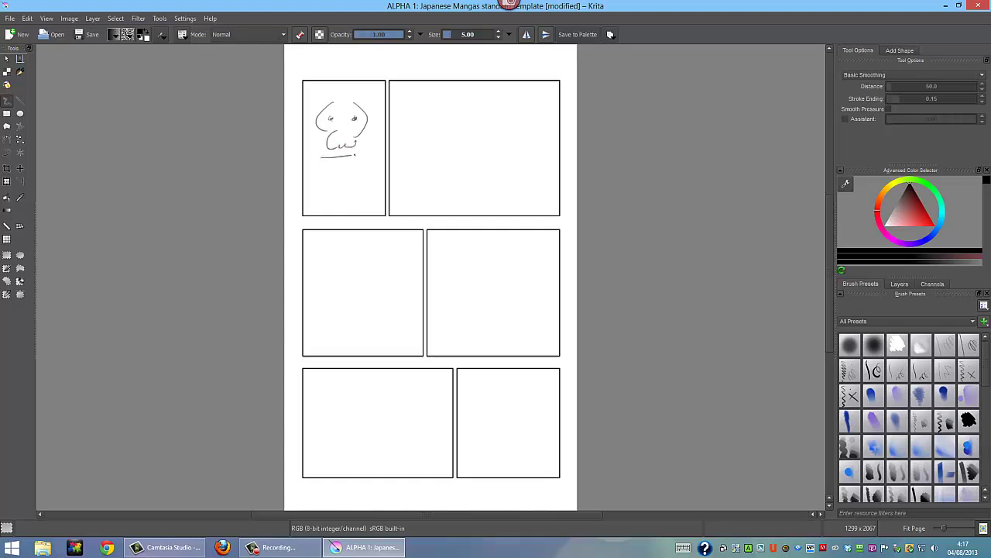
{"action": "left_click_drag", "start_coordinate": [323, 161], "coordinate": [358, 157]}
{"action": "left_click_drag", "start_coordinate": [317, 107], "coordinate": [333, 186]}
{"action": "left_click_drag", "start_coordinate": [377, 101], "coordinate": [370, 163]}
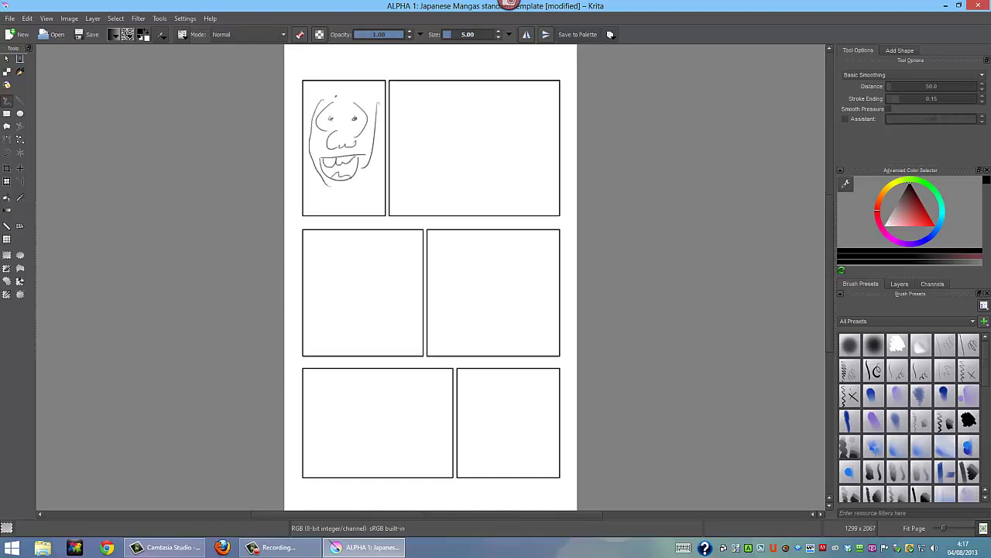
{"action": "left_click_drag", "start_coordinate": [354, 96], "coordinate": [364, 86]}
{"action": "left_click_drag", "start_coordinate": [361, 97], "coordinate": [374, 88]}
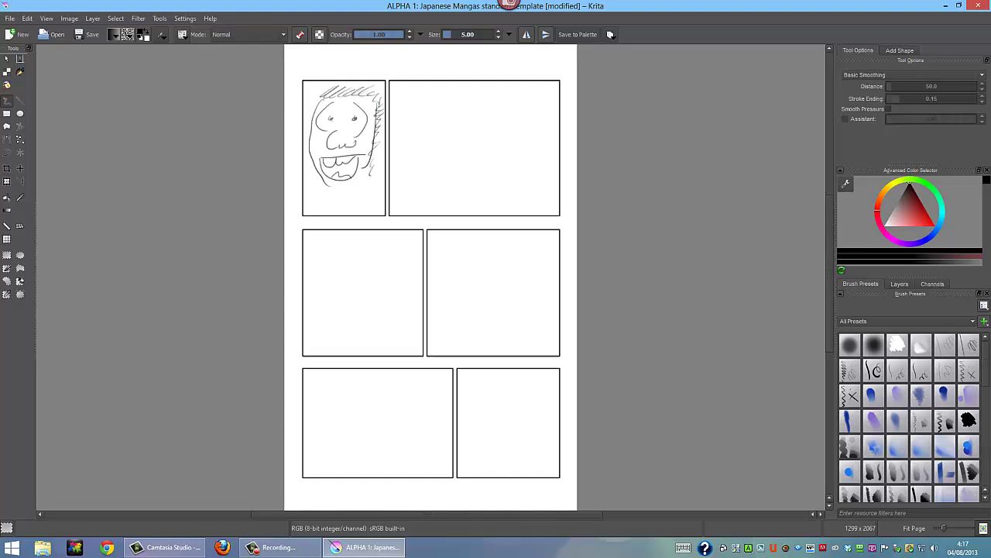
{"action": "left_click_drag", "start_coordinate": [354, 189], "coordinate": [334, 196]}
- Sketch a simple figure with an outstretched arm and some loose curved shapes in the wide panel of the first row
{"action": "left_click_drag", "start_coordinate": [436, 124], "coordinate": [425, 124]}
{"action": "mouse_move", "coordinate": [422, 138]}
{"action": "left_mouse_down"}
{"action": "mouse_move", "coordinate": [412, 177]}
{"action": "mouse_move", "coordinate": [443, 201]}
{"action": "mouse_move", "coordinate": [413, 203]}
{"action": "left_mouse_up"}
{"action": "left_click_drag", "start_coordinate": [435, 195], "coordinate": [457, 198]}
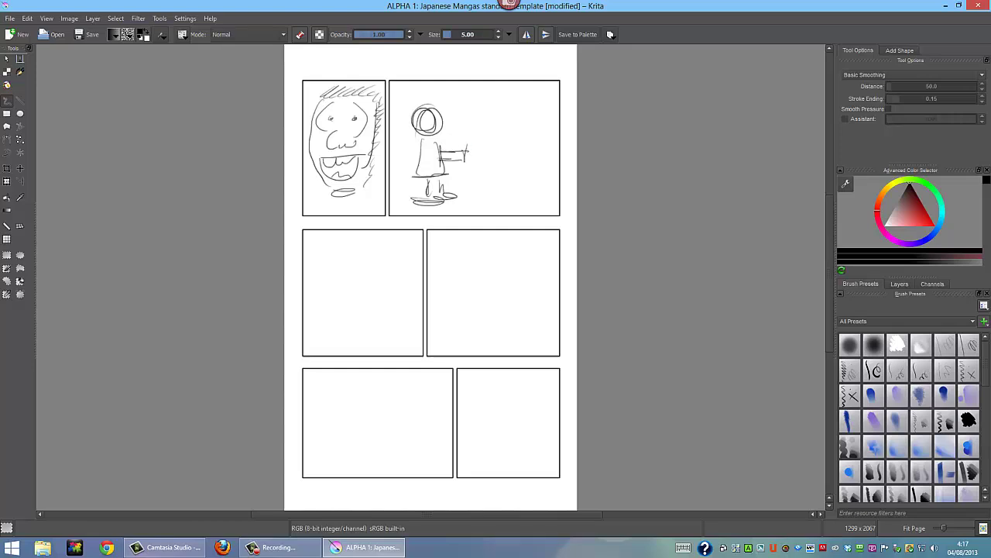
{"action": "mouse_move", "coordinate": [519, 101]}
{"action": "left_mouse_down"}
{"action": "mouse_move", "coordinate": [536, 127]}
{"action": "mouse_move", "coordinate": [508, 130]}
{"action": "mouse_move", "coordinate": [524, 119]}
{"action": "left_mouse_up"}
{"action": "mouse_move", "coordinate": [523, 146]}
{"action": "left_mouse_down"}
{"action": "mouse_move", "coordinate": [514, 189]}
{"action": "mouse_move", "coordinate": [533, 172]}
{"action": "left_mouse_up"}
{"action": "left_click_drag", "start_coordinate": [513, 179], "coordinate": [533, 177]}
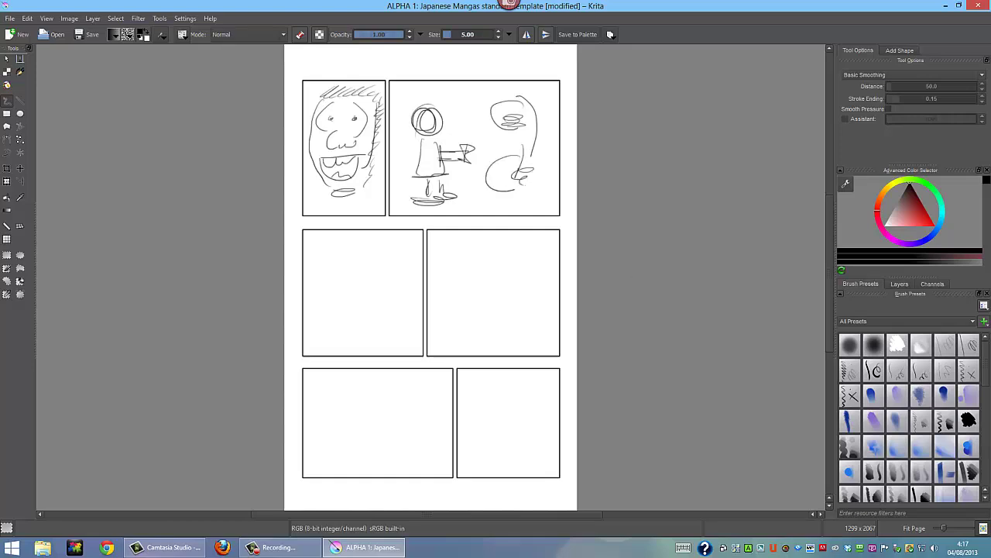
- Draw a boxy cartoon face with two round eyes in the second row's second panel using the size 25 ink brush preset
{"action": "left_click", "coordinate": [873, 370]}
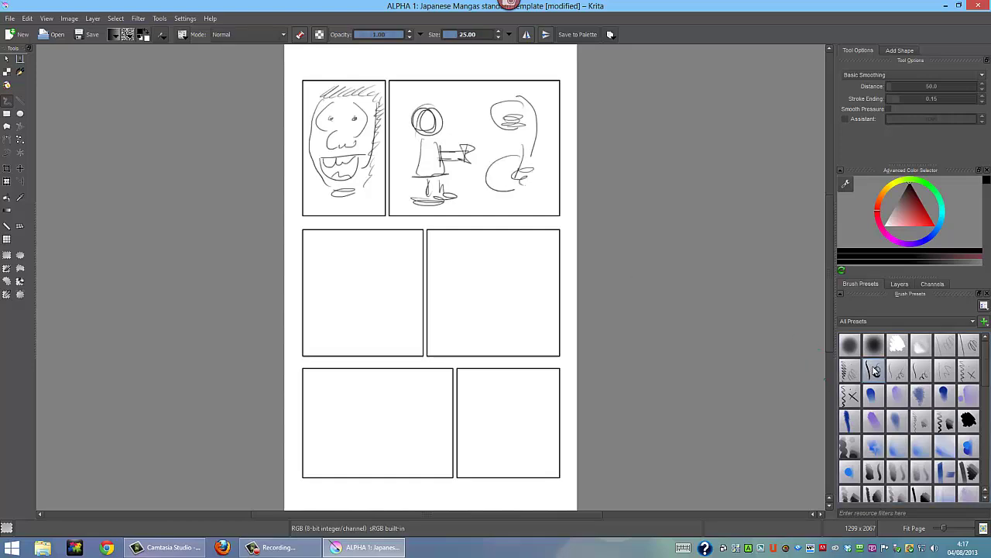
{"action": "mouse_move", "coordinate": [466, 253]}
{"action": "left_mouse_down"}
{"action": "mouse_move", "coordinate": [461, 285]}
{"action": "mouse_move", "coordinate": [478, 262]}
{"action": "mouse_move", "coordinate": [464, 284]}
{"action": "mouse_move", "coordinate": [478, 267]}
{"action": "mouse_move", "coordinate": [489, 279]}
{"action": "left_mouse_up"}
{"action": "mouse_move", "coordinate": [497, 245]}
{"action": "left_mouse_down"}
{"action": "mouse_move", "coordinate": [508, 271]}
{"action": "mouse_move", "coordinate": [499, 294]}
{"action": "mouse_move", "coordinate": [497, 267]}
{"action": "left_mouse_up"}
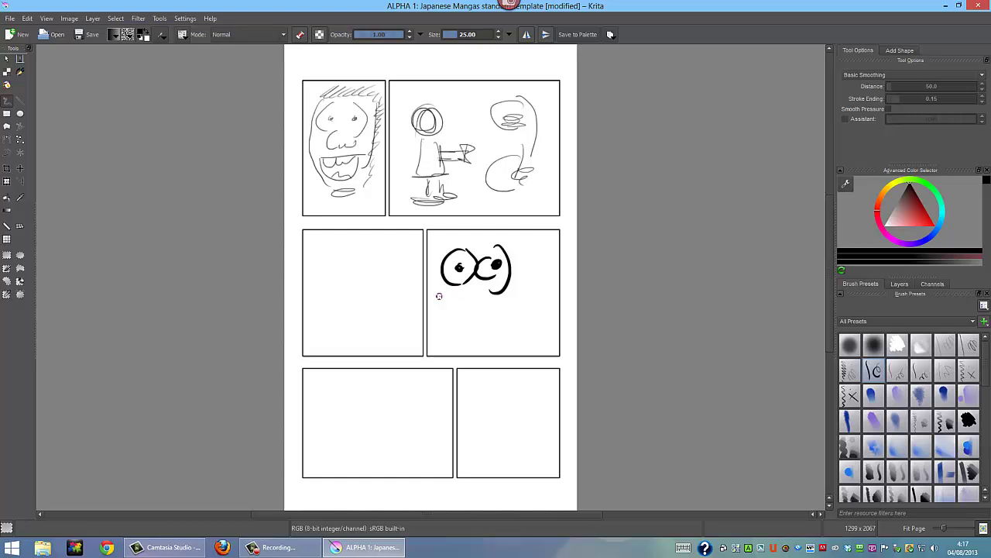
{"action": "left_click_drag", "start_coordinate": [438, 296], "coordinate": [528, 296]}
{"action": "mouse_move", "coordinate": [443, 244]}
{"action": "left_mouse_down"}
{"action": "mouse_move", "coordinate": [450, 319]}
{"action": "mouse_move", "coordinate": [491, 241]}
{"action": "mouse_move", "coordinate": [511, 320]}
{"action": "left_mouse_up"}
{"action": "left_click_drag", "start_coordinate": [450, 320], "coordinate": [516, 318]}
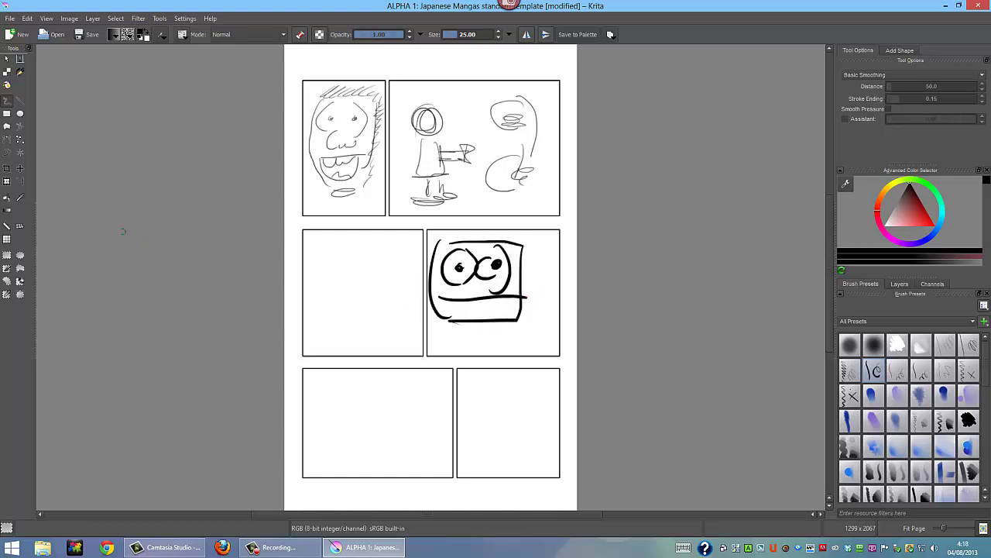
- Scribble mirrored strokes across the comic panels with the Multibrush tool at symmetry 6, and switch to the Dynamic Brush tool
{"action": "left_click", "coordinate": [20, 153]}
{"action": "mouse_move", "coordinate": [361, 278]}
{"action": "left_mouse_down"}
{"action": "mouse_move", "coordinate": [365, 293]}
{"action": "mouse_move", "coordinate": [344, 267]}
{"action": "mouse_move", "coordinate": [359, 299]}
{"action": "mouse_move", "coordinate": [343, 376]}
{"action": "mouse_move", "coordinate": [367, 422]}
{"action": "mouse_move", "coordinate": [383, 418]}
{"action": "left_mouse_up"}
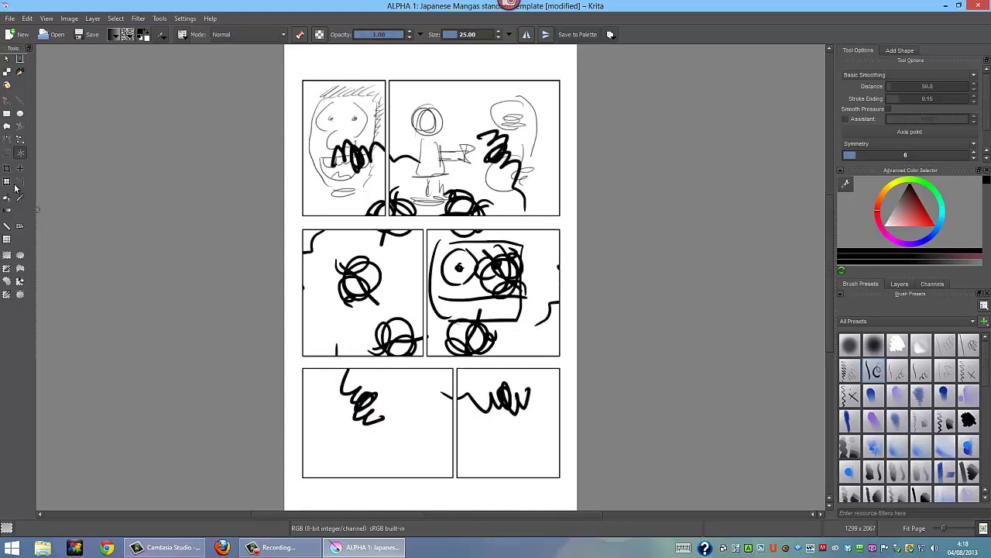
{"action": "left_click", "coordinate": [8, 156]}
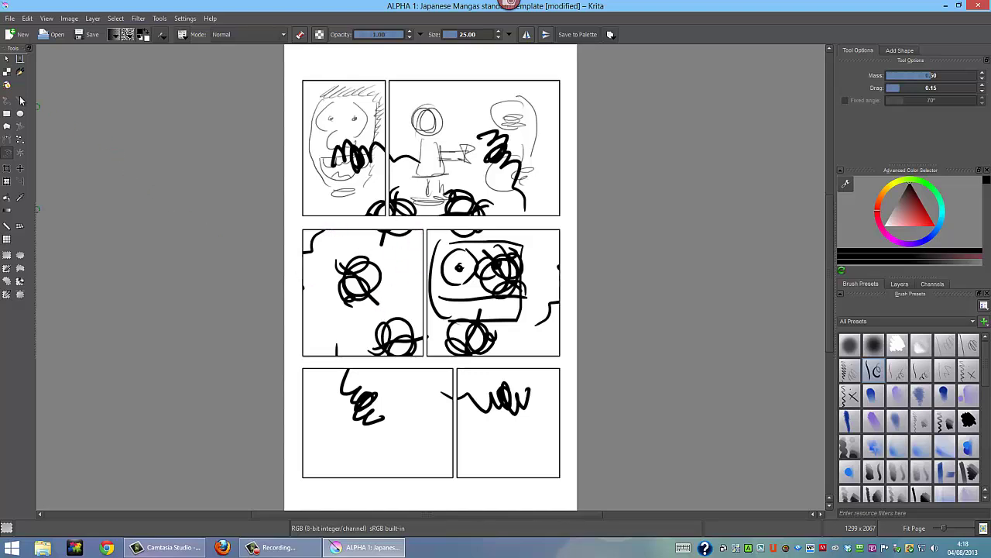
- Draw freehand strokes with the Calligraphy tool in the wide top panel and both third-row panels, also picking the dark blue brush preset
{"action": "left_click", "coordinate": [20, 71]}
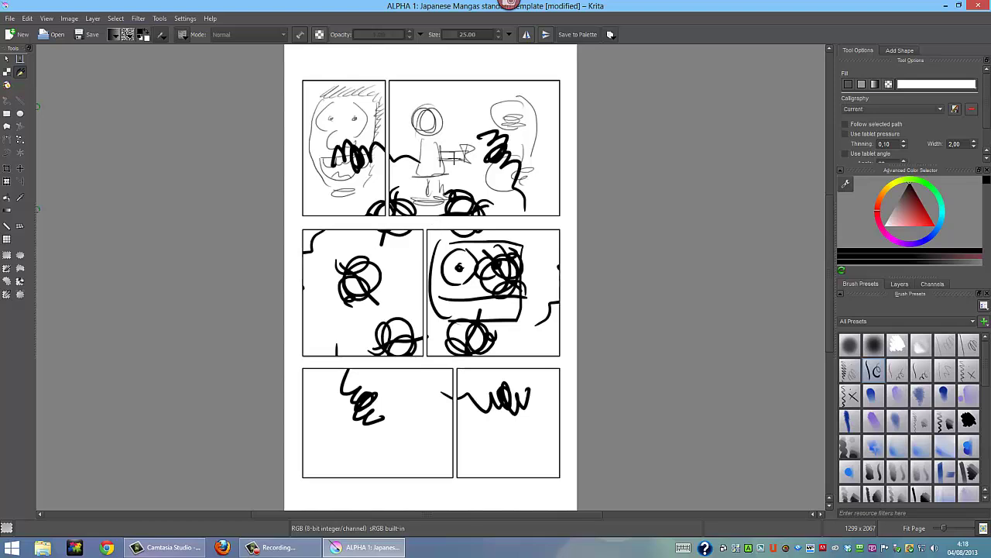
{"action": "left_click_drag", "start_coordinate": [465, 109], "coordinate": [470, 113]}
{"action": "left_click_drag", "start_coordinate": [328, 402], "coordinate": [421, 445]}
{"action": "left_click_drag", "start_coordinate": [393, 389], "coordinate": [409, 449]}
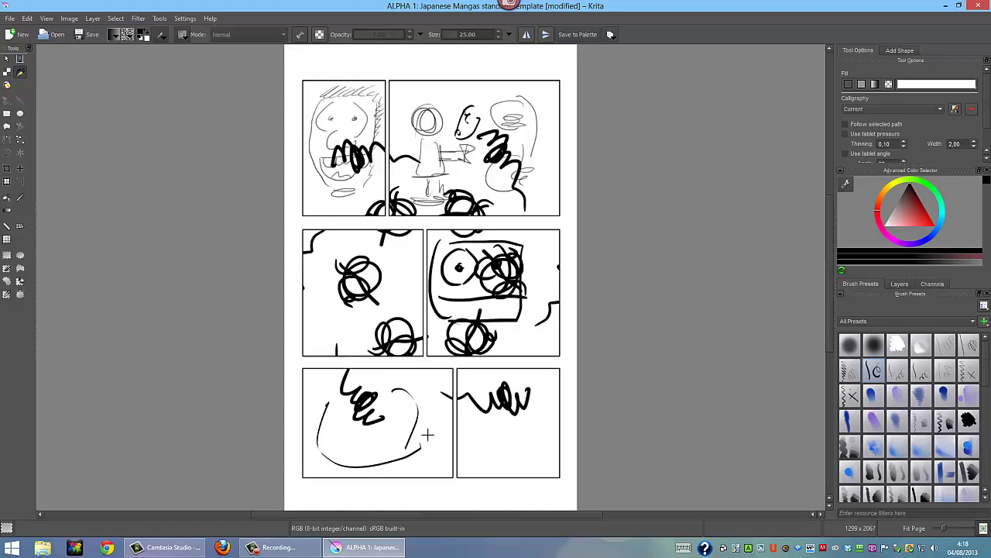
{"action": "left_click_drag", "start_coordinate": [470, 414], "coordinate": [509, 447]}
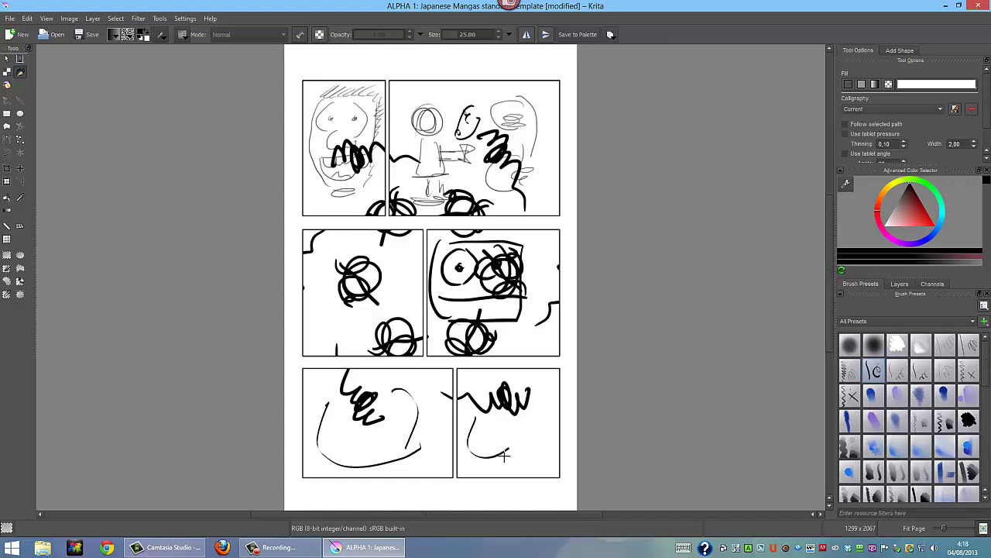
{"action": "left_click", "coordinate": [850, 419]}
{"action": "left_click_drag", "start_coordinate": [504, 381], "coordinate": [528, 446]}
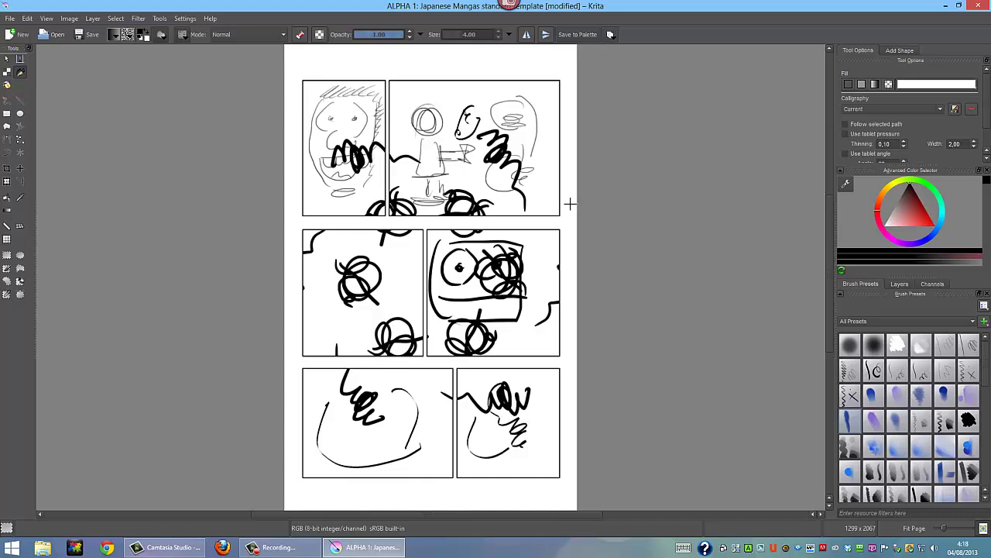
- Inspect the gradient presets and brush opacity options, and add a calligraphy scribble over the first panel's face
{"action": "left_click", "coordinate": [114, 36]}
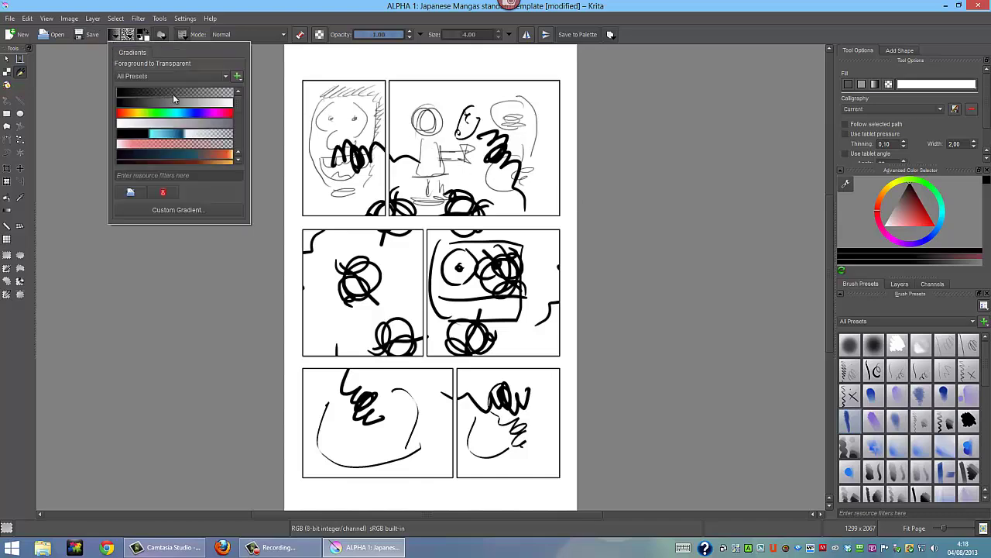
{"action": "left_click", "coordinate": [318, 133]}
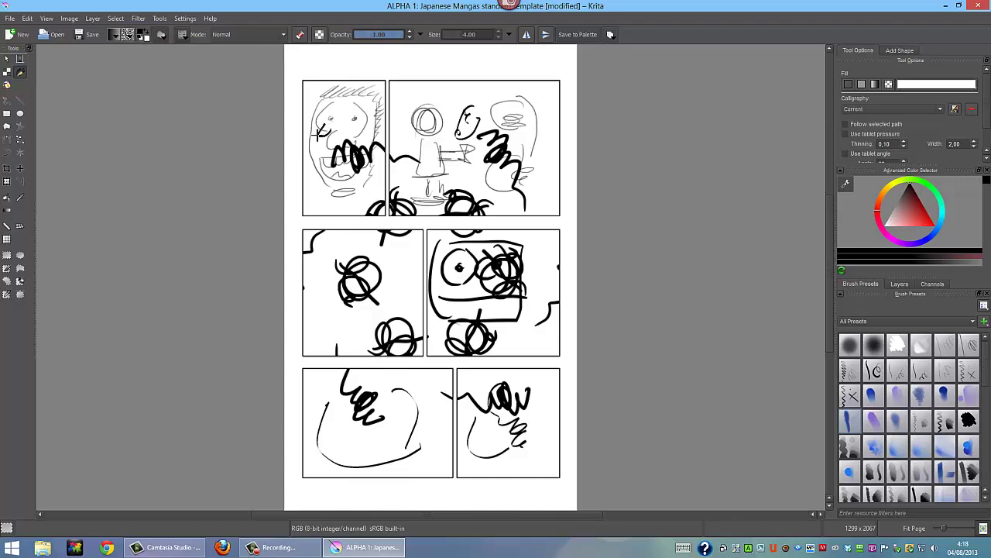
{"action": "left_click_drag", "start_coordinate": [317, 133], "coordinate": [321, 155]}
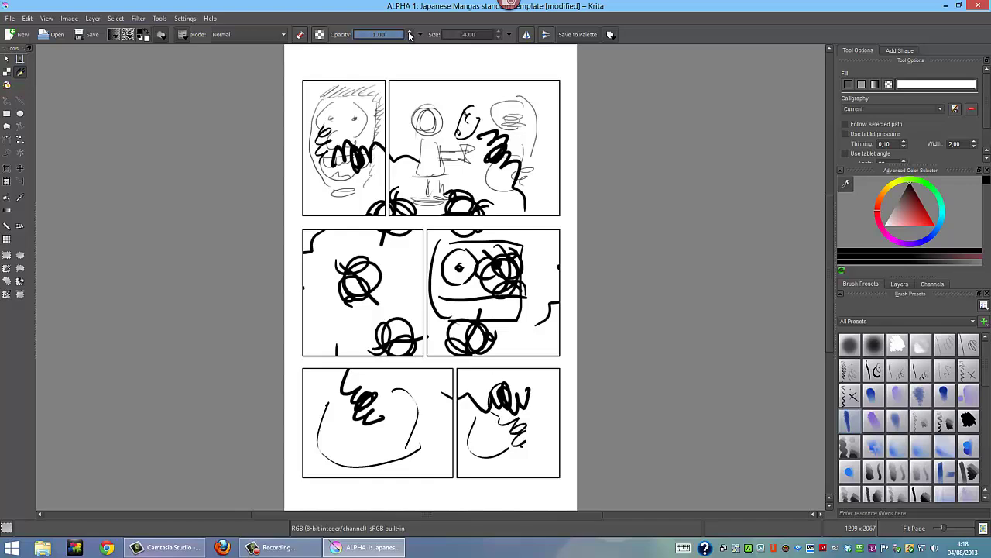
{"action": "left_click", "coordinate": [509, 34]}
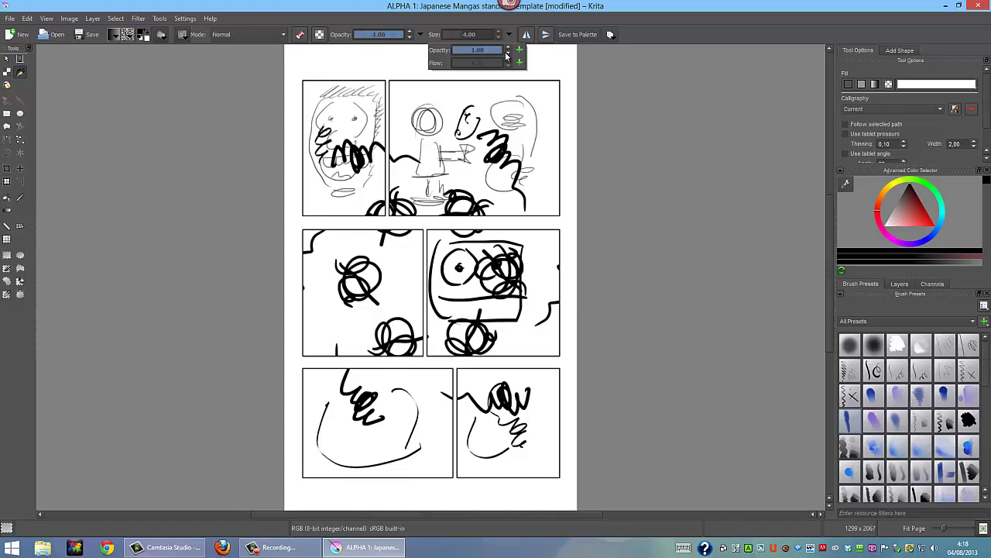
{"action": "left_click", "coordinate": [454, 37]}
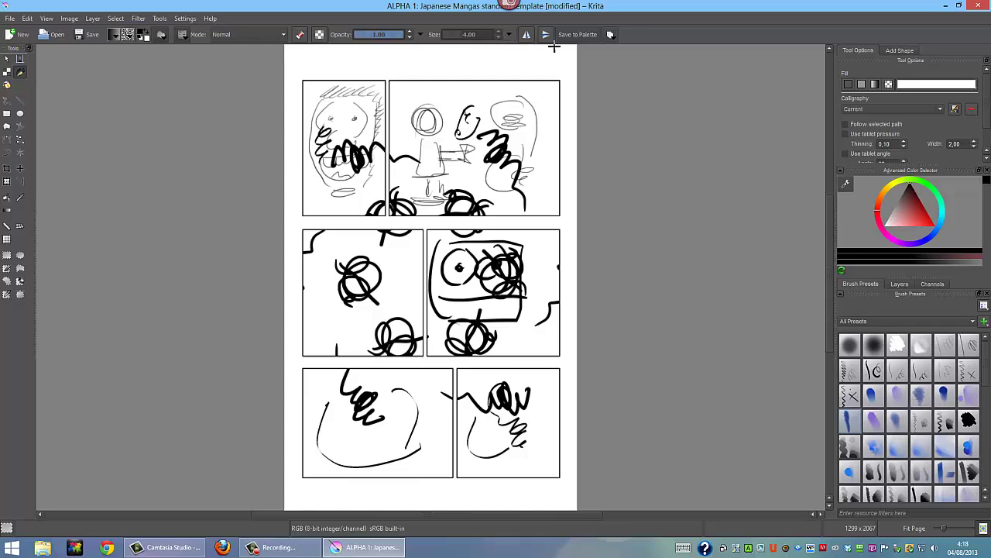
- Add the zigzag-and-cross brush preset to the favorite presets in the Palette Manager, and draw a calligraphy curl in the second row's first panel
{"action": "left_click", "coordinate": [580, 35]}
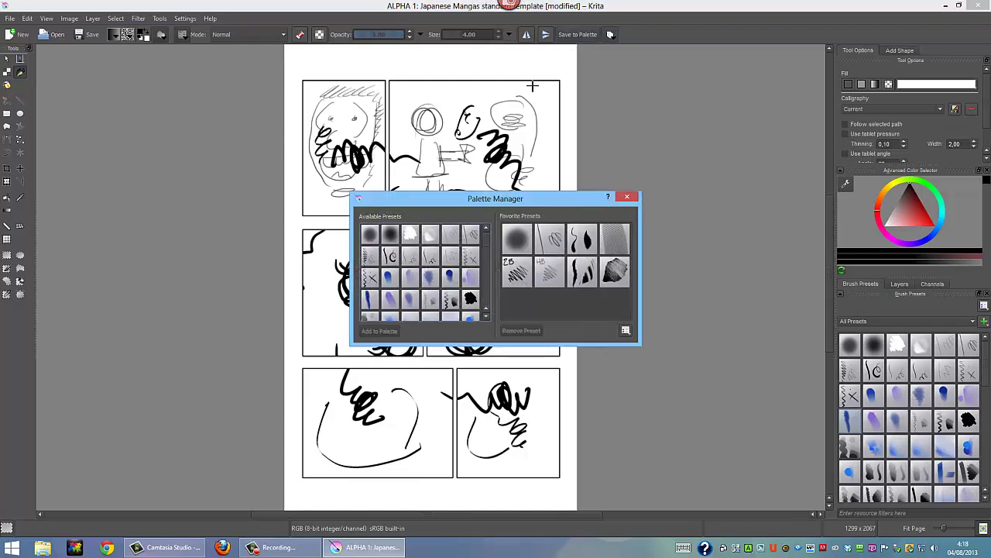
{"action": "left_click", "coordinate": [371, 278]}
{"action": "left_click", "coordinate": [388, 332]}
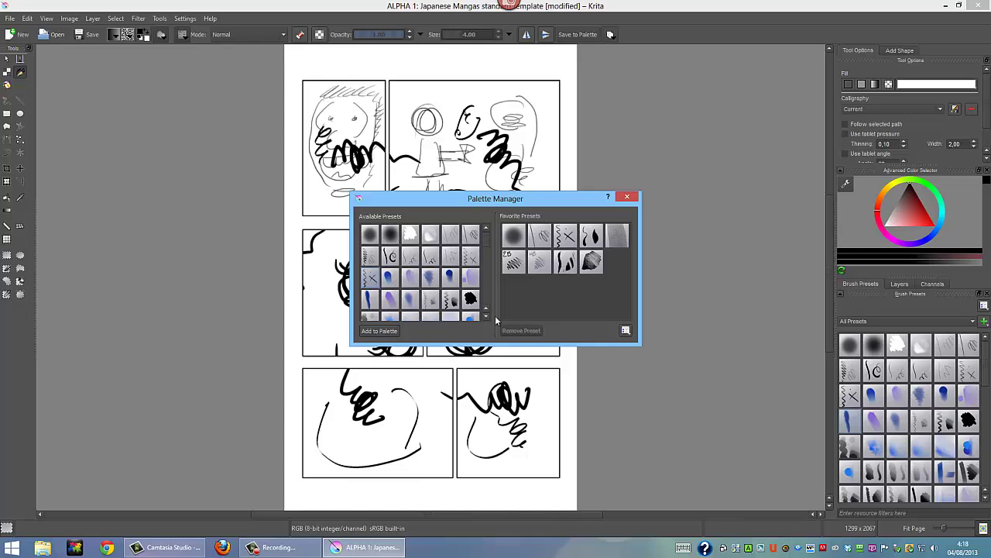
{"action": "left_click", "coordinate": [627, 196]}
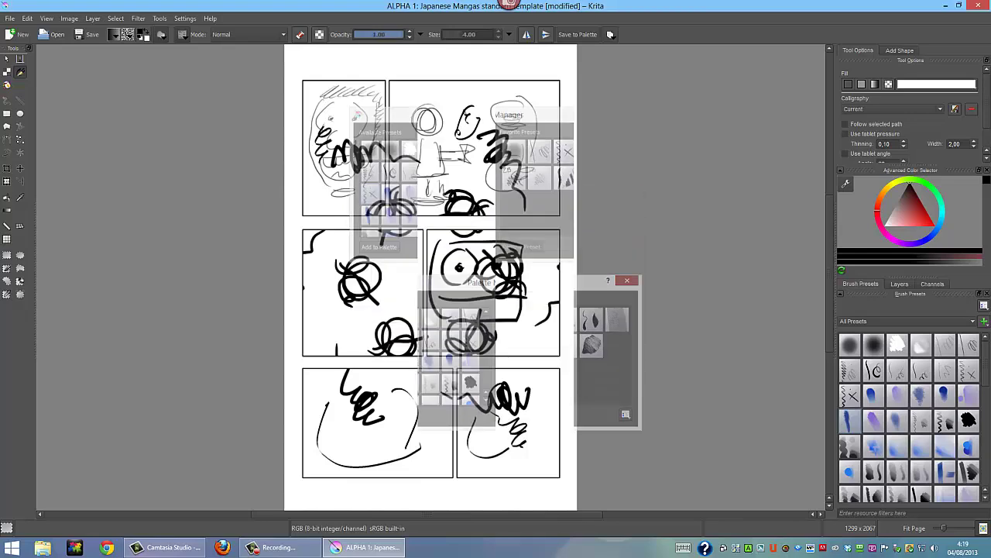
{"action": "left_click_drag", "start_coordinate": [319, 317], "coordinate": [347, 332]}
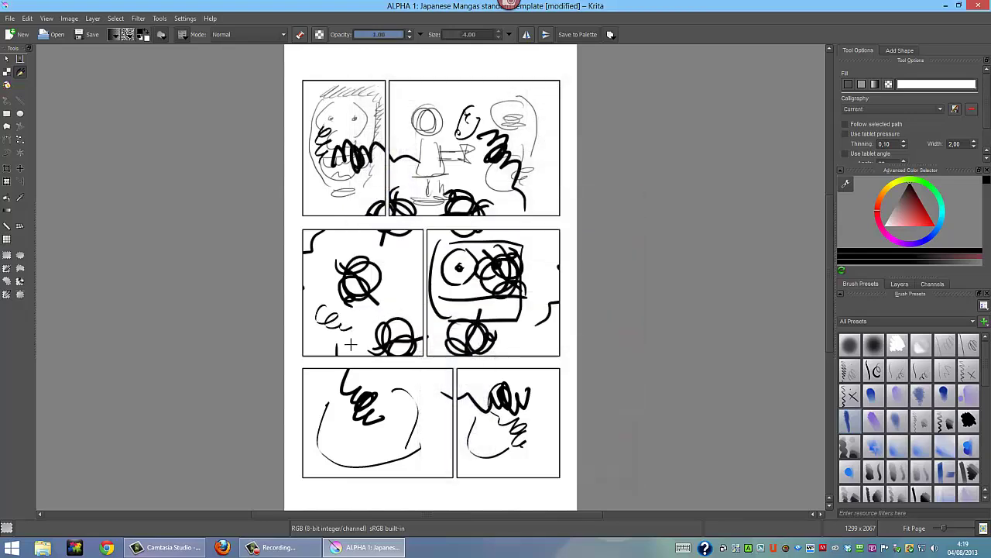
- Create a new document from the waffle-iron grid comic template and maximize its window
{"action": "left_click", "coordinate": [13, 19]}
{"action": "left_click", "coordinate": [23, 33]}
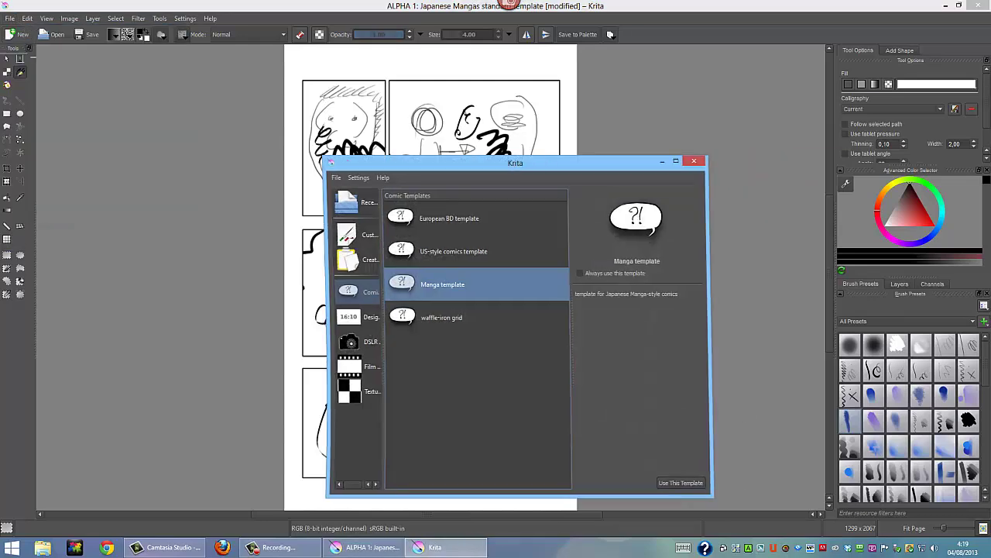
{"action": "left_click", "coordinate": [447, 318]}
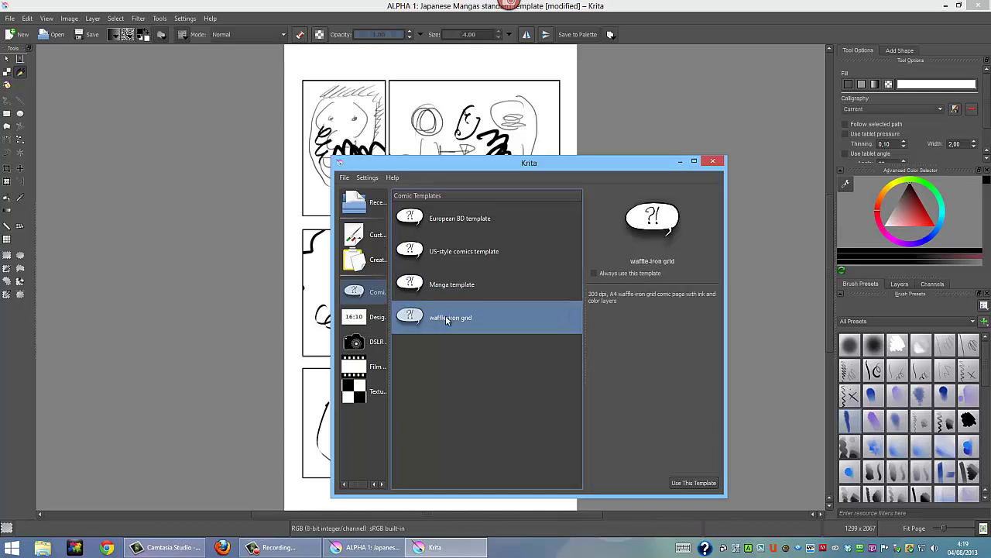
{"action": "left_click", "coordinate": [694, 481]}
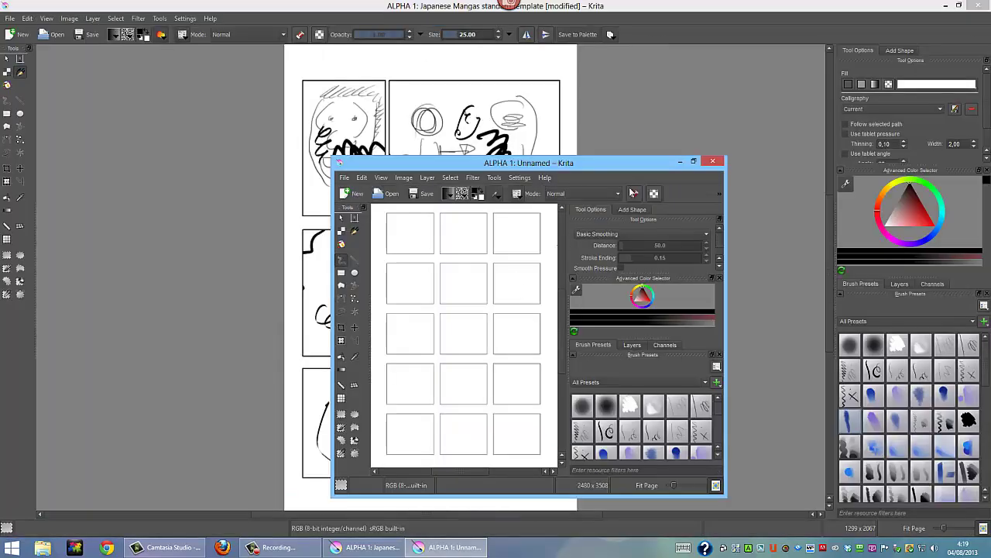
{"action": "left_click", "coordinate": [694, 163]}
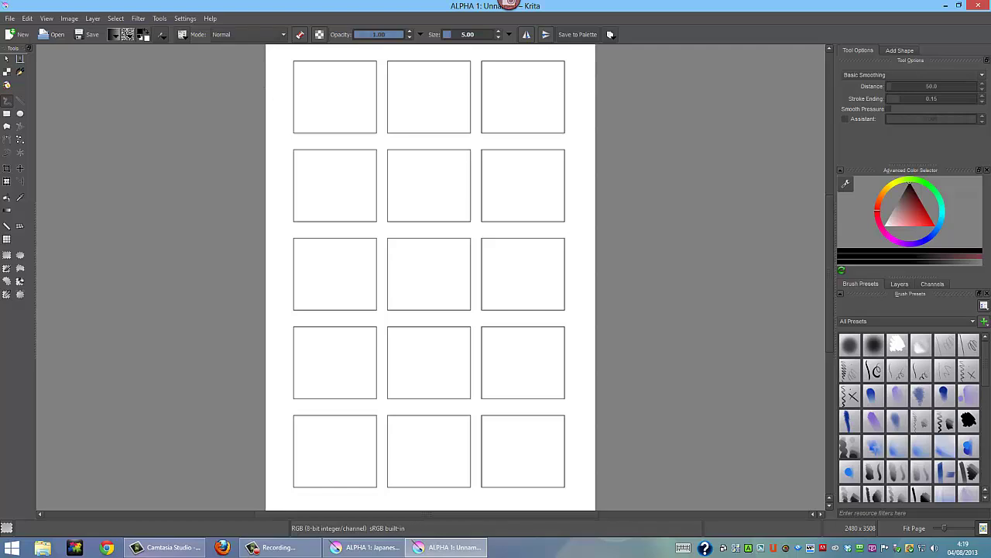
- Sketch a small figure in the first panel and loose curved shapes in the other two panels of the grid's first row
{"action": "left_click_drag", "start_coordinate": [326, 81], "coordinate": [324, 95]}
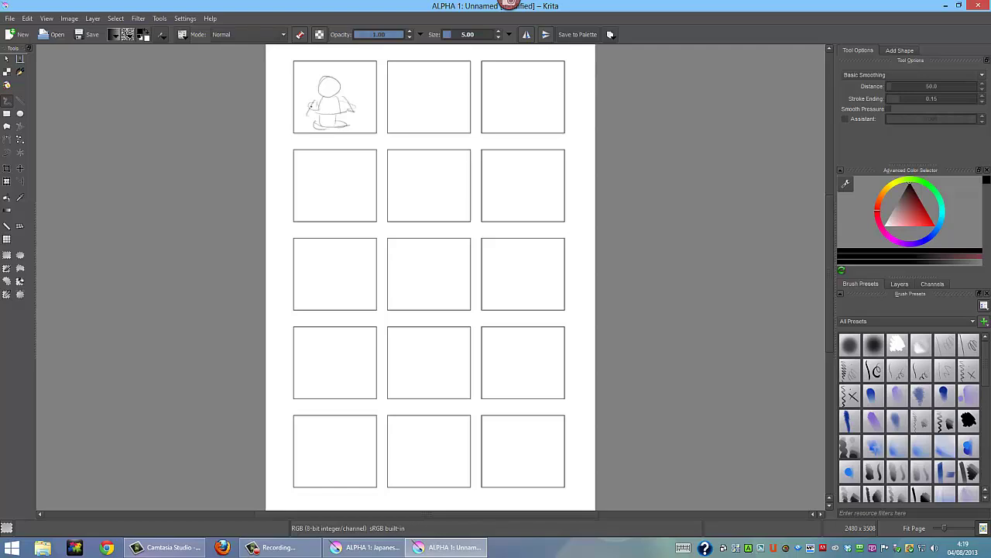
{"action": "mouse_move", "coordinate": [410, 79]}
{"action": "left_mouse_down"}
{"action": "mouse_move", "coordinate": [410, 105]}
{"action": "mouse_move", "coordinate": [451, 115]}
{"action": "left_mouse_up"}
{"action": "left_click_drag", "start_coordinate": [505, 77], "coordinate": [509, 110]}
{"action": "left_click_drag", "start_coordinate": [517, 77], "coordinate": [520, 104]}
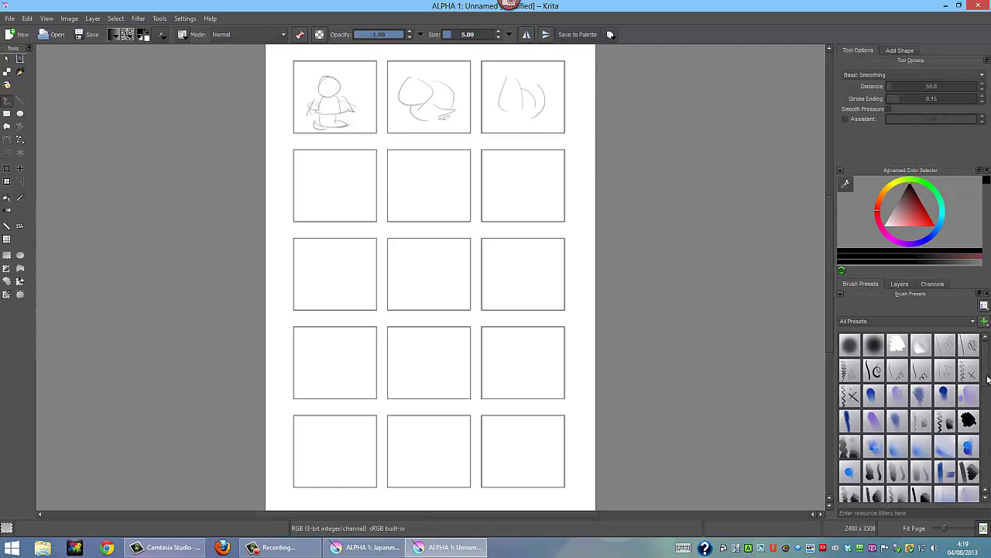
- Test textured brush presets by painting a faint smudge in the second row's third panel and a size 200 grainy patch in its middle panel
{"action": "scroll", "coordinate": [973, 399], "scroll_direction": "down", "scroll_amount": 6}
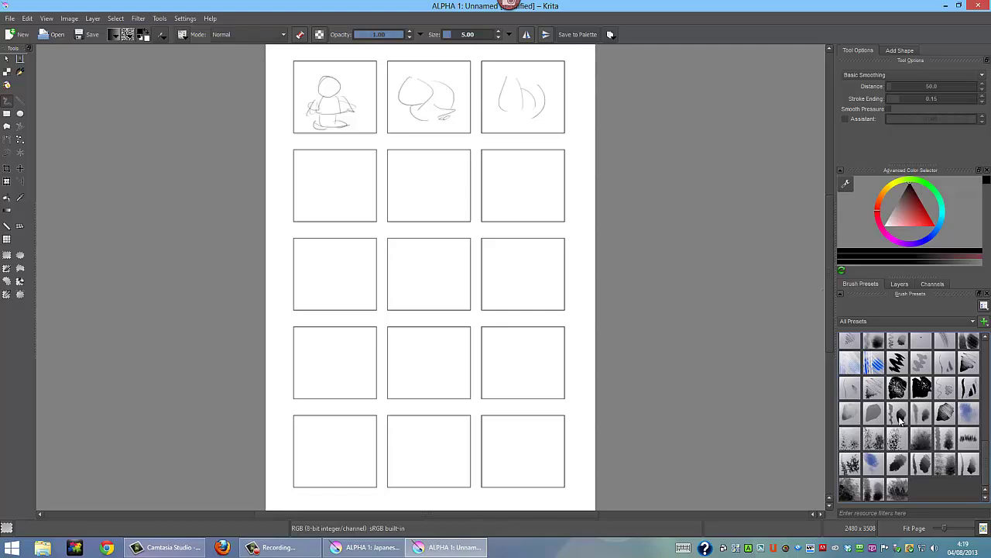
{"action": "left_click", "coordinate": [874, 362]}
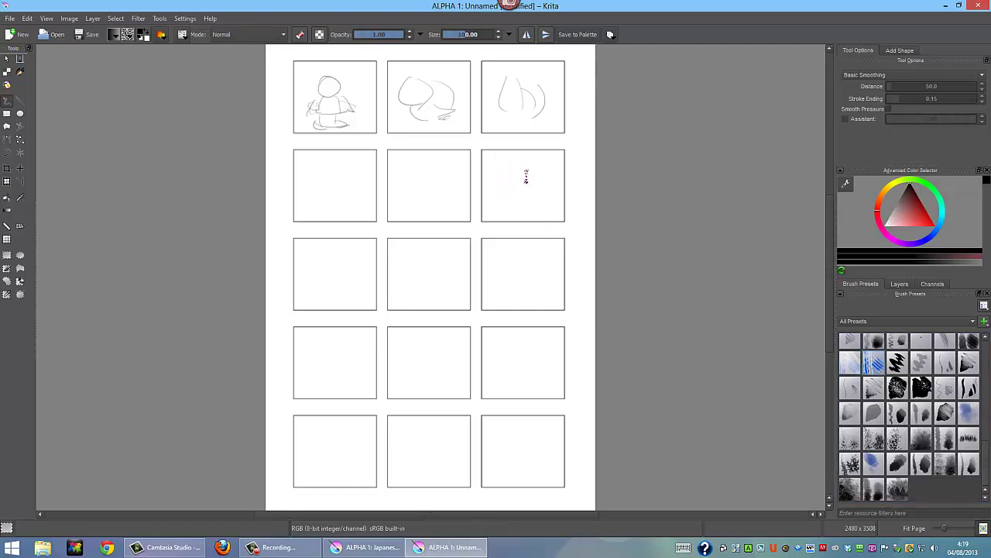
{"action": "left_click", "coordinate": [852, 389]}
{"action": "mouse_move", "coordinate": [523, 182]}
{"action": "left_mouse_down"}
{"action": "mouse_move", "coordinate": [531, 178]}
{"action": "mouse_move", "coordinate": [511, 189]}
{"action": "mouse_move", "coordinate": [501, 181]}
{"action": "mouse_move", "coordinate": [514, 179]}
{"action": "mouse_move", "coordinate": [531, 205]}
{"action": "left_mouse_up"}
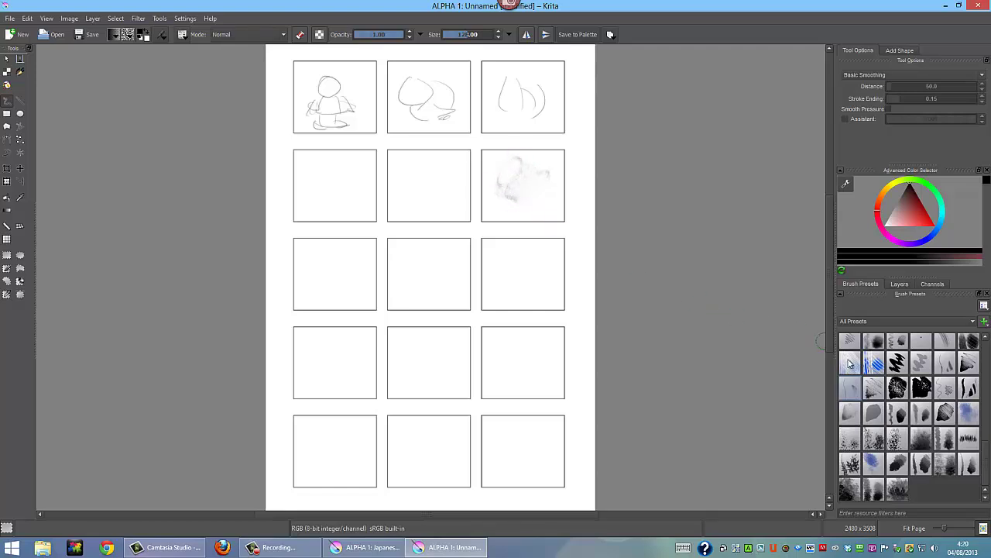
{"action": "left_click", "coordinate": [850, 439]}
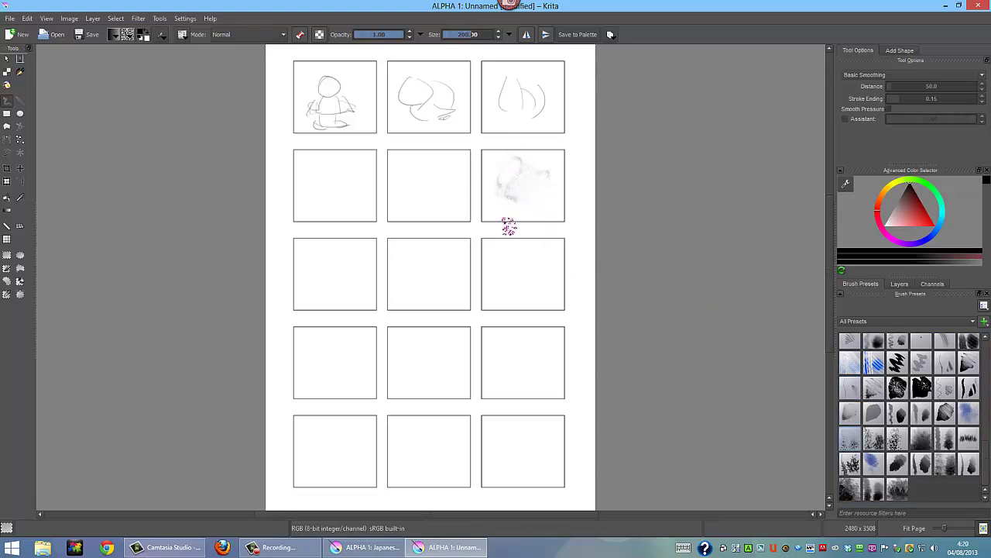
{"action": "mouse_move", "coordinate": [422, 170]}
{"action": "left_mouse_down"}
{"action": "mouse_move", "coordinate": [418, 182]}
{"action": "mouse_move", "coordinate": [448, 184]}
{"action": "mouse_move", "coordinate": [445, 205]}
{"action": "mouse_move", "coordinate": [418, 185]}
{"action": "mouse_move", "coordinate": [426, 197]}
{"action": "left_mouse_up"}
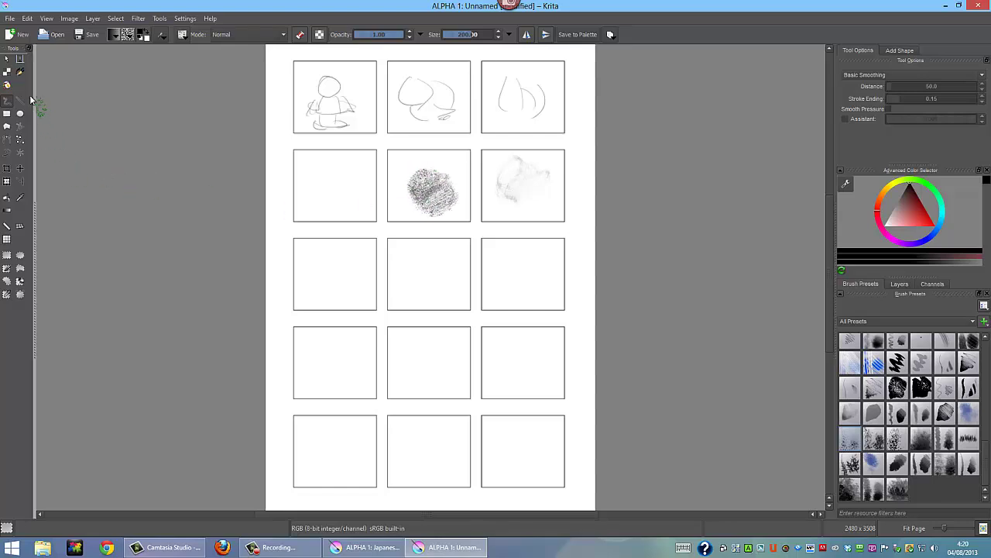
- Draw calligraphy strokes: a hatched scribble in the second row's first panel, and simple figure and face doodles across the third row's three panels
{"action": "left_click", "coordinate": [20, 72]}
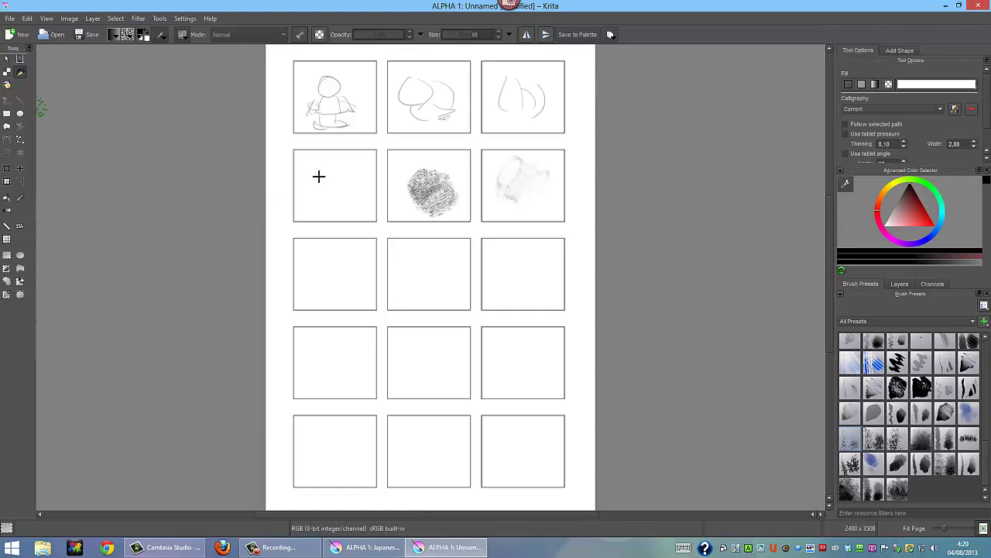
{"action": "mouse_move", "coordinate": [315, 168]}
{"action": "left_mouse_down"}
{"action": "mouse_move", "coordinate": [345, 171]}
{"action": "mouse_move", "coordinate": [346, 186]}
{"action": "mouse_move", "coordinate": [319, 183]}
{"action": "mouse_move", "coordinate": [345, 186]}
{"action": "left_mouse_up"}
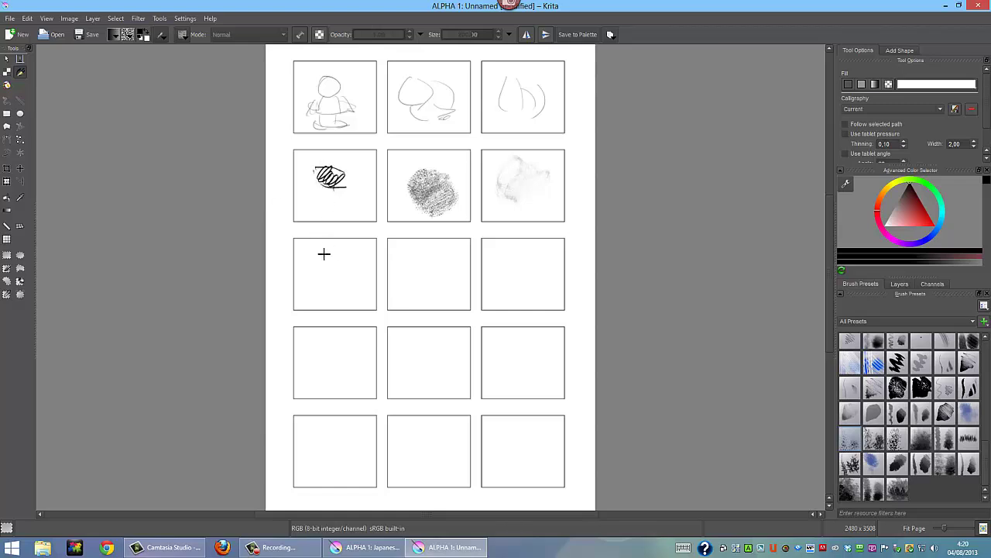
{"action": "mouse_move", "coordinate": [325, 252]}
{"action": "left_mouse_down"}
{"action": "mouse_move", "coordinate": [328, 304]}
{"action": "mouse_move", "coordinate": [355, 273]}
{"action": "mouse_move", "coordinate": [309, 296]}
{"action": "left_mouse_up"}
{"action": "left_click_drag", "start_coordinate": [354, 276], "coordinate": [350, 293]}
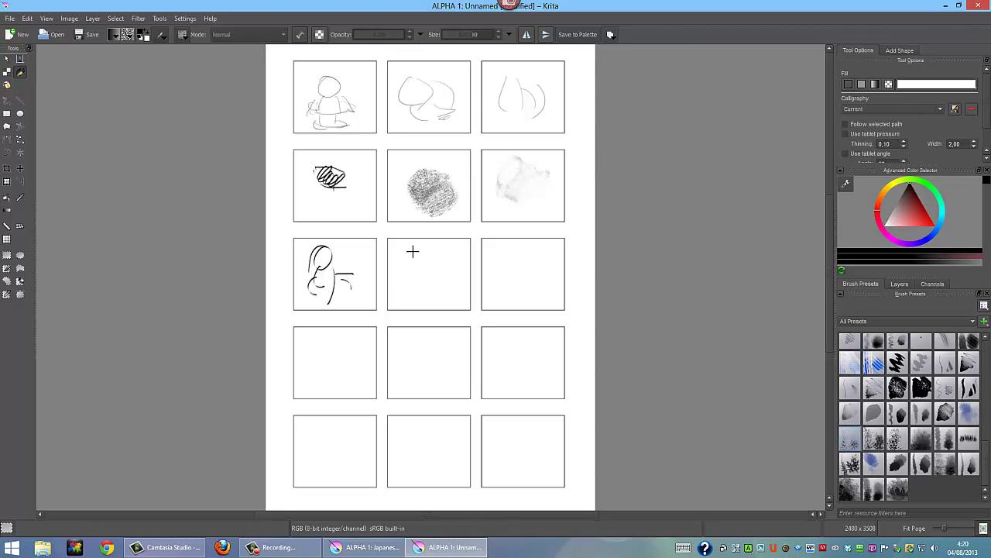
{"action": "mouse_move", "coordinate": [400, 266]}
{"action": "left_mouse_down"}
{"action": "mouse_move", "coordinate": [446, 258]}
{"action": "mouse_move", "coordinate": [424, 271]}
{"action": "mouse_move", "coordinate": [444, 273]}
{"action": "mouse_move", "coordinate": [450, 295]}
{"action": "left_mouse_up"}
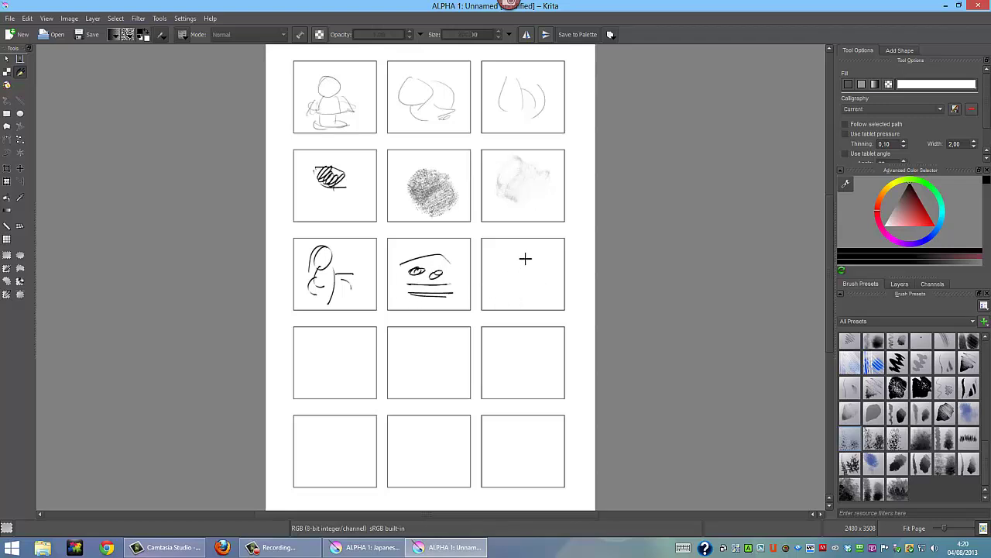
{"action": "mouse_move", "coordinate": [523, 255]}
{"action": "left_mouse_down"}
{"action": "mouse_move", "coordinate": [533, 290]}
{"action": "mouse_move", "coordinate": [542, 288]}
{"action": "left_mouse_up"}
- Start recording a macro and draw two overlapping round eye shapes in the fourth row's first panel
{"action": "left_click", "coordinate": [160, 18]}
{"action": "mouse_move", "coordinate": [165, 34]}
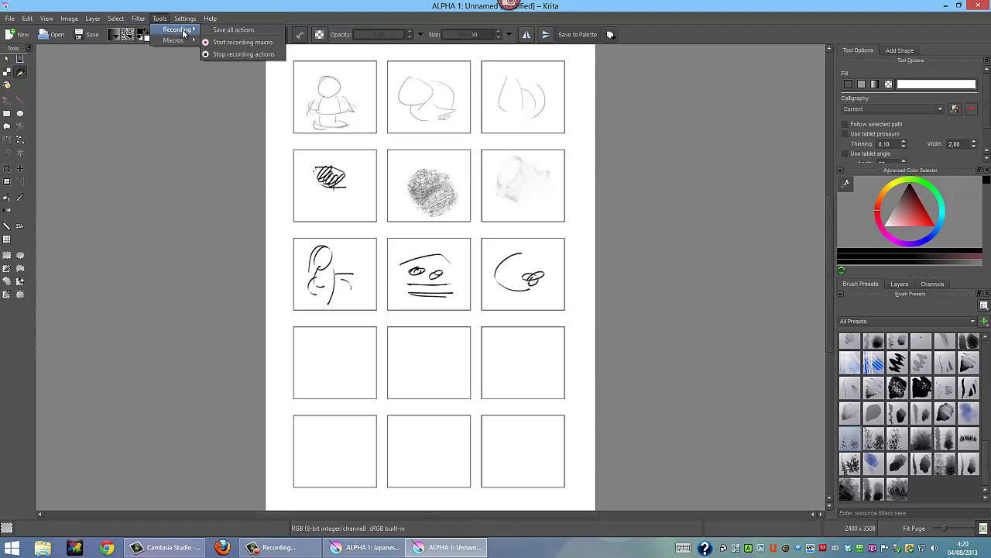
{"action": "left_click", "coordinate": [226, 43]}
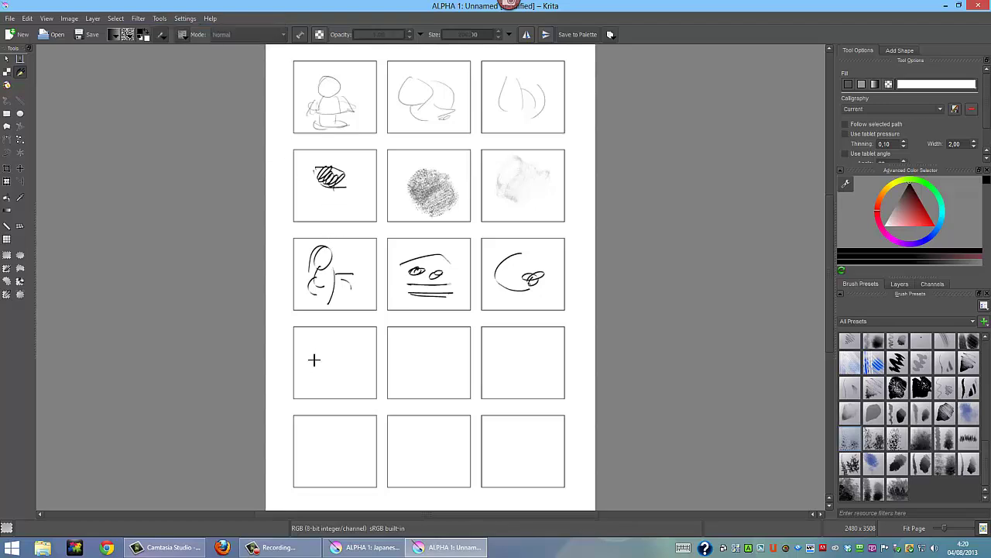
{"action": "mouse_move", "coordinate": [320, 347]}
{"action": "left_mouse_down"}
{"action": "mouse_move", "coordinate": [324, 379]}
{"action": "mouse_move", "coordinate": [329, 349]}
{"action": "mouse_move", "coordinate": [341, 349]}
{"action": "mouse_move", "coordinate": [348, 372]}
{"action": "mouse_move", "coordinate": [353, 363]}
{"action": "mouse_move", "coordinate": [346, 372]}
{"action": "left_mouse_up"}
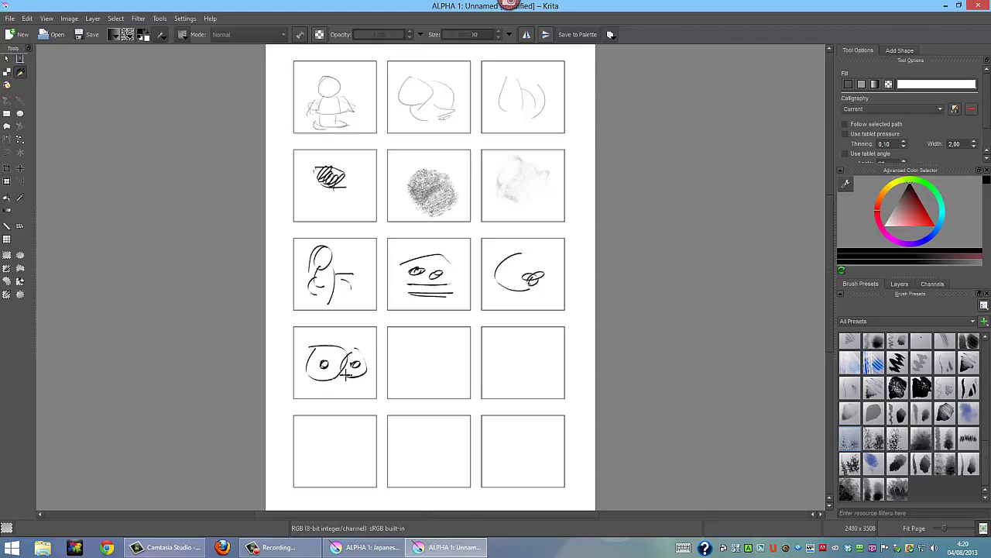
- View the file chooser for opening and playing a recorded macro, and close it without choosing a file
{"action": "left_click", "coordinate": [160, 18]}
{"action": "mouse_move", "coordinate": [174, 31]}
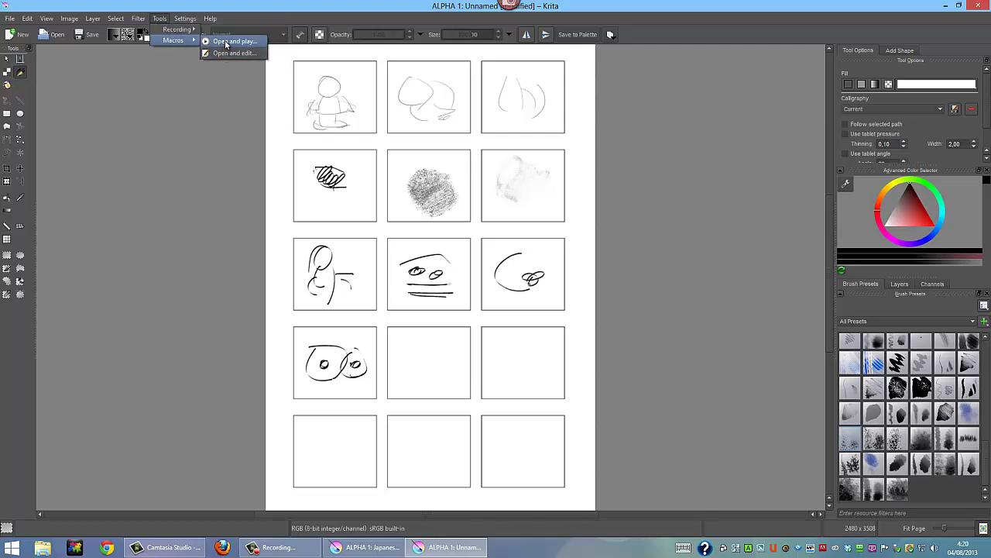
{"action": "left_click", "coordinate": [224, 41]}
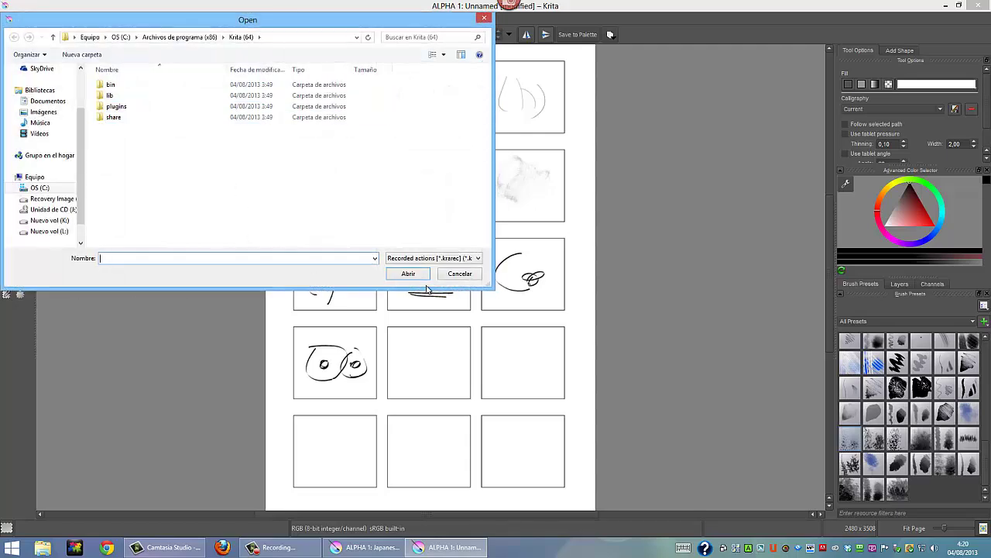
{"action": "left_click", "coordinate": [463, 277]}
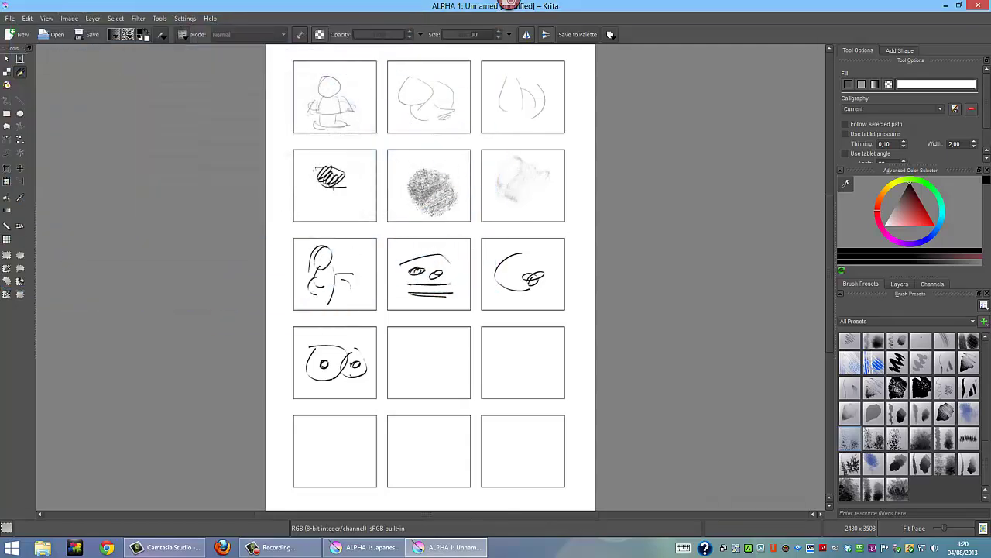
- Switch the window to Full Screen Mode
{"action": "left_click", "coordinate": [10, 18]}
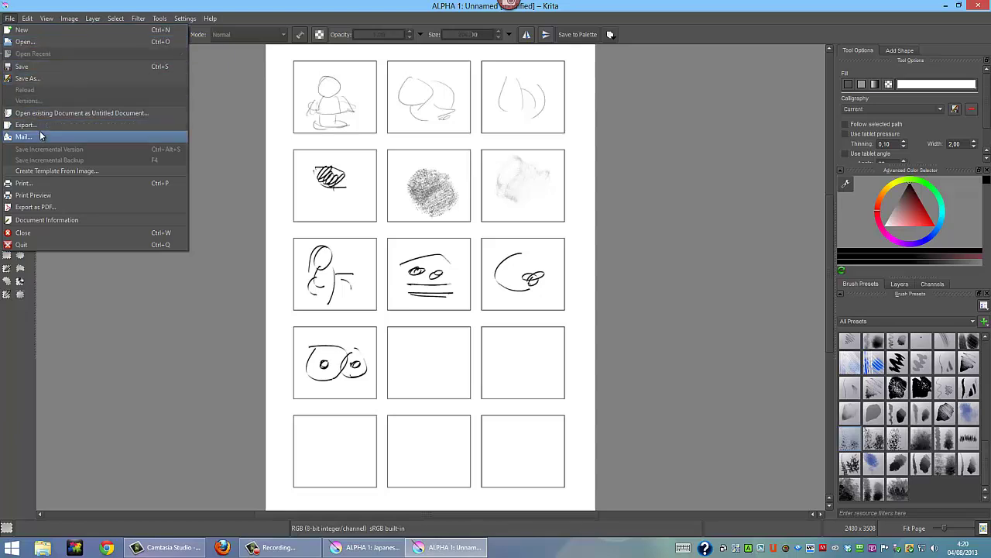
{"action": "mouse_move", "coordinate": [31, 21]}
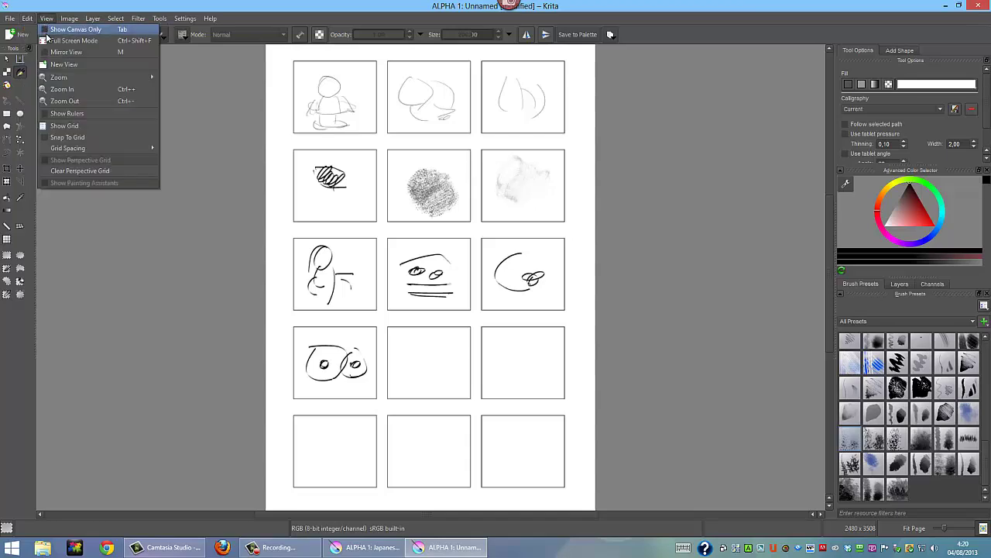
{"action": "left_click", "coordinate": [58, 40]}
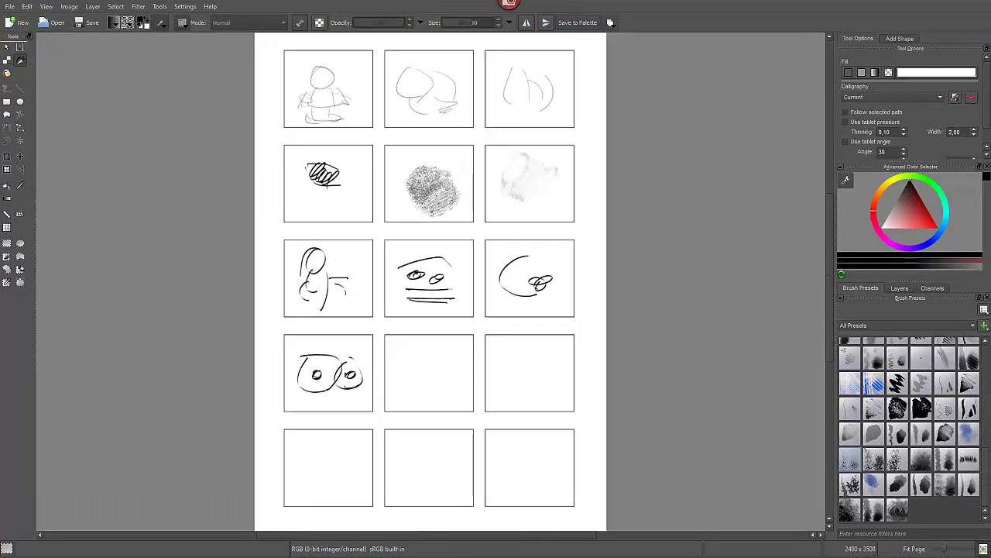
- Set the canvas size anchor to the upper-left corner and apply the Canvas Size settings
{"action": "left_click", "coordinate": [69, 6]}
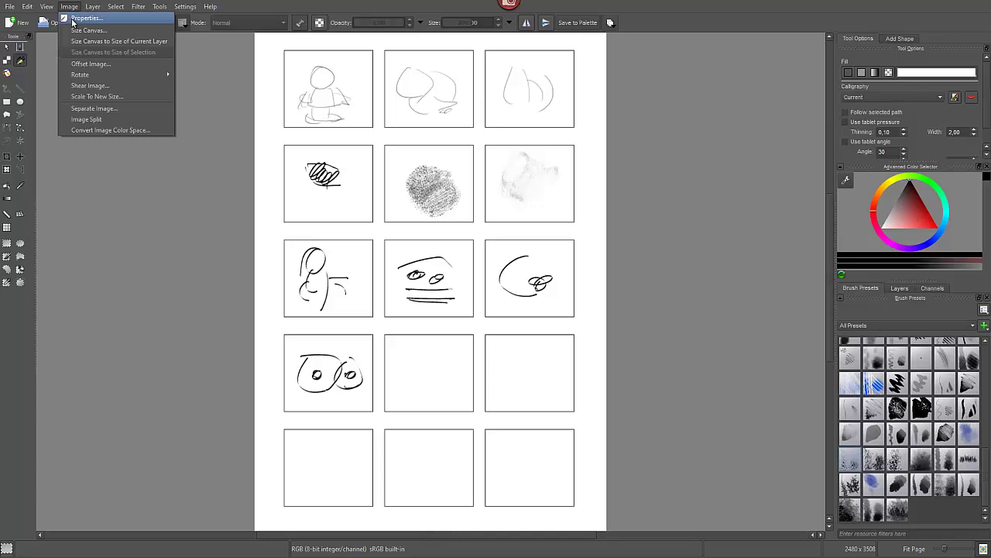
{"action": "left_click", "coordinate": [84, 31]}
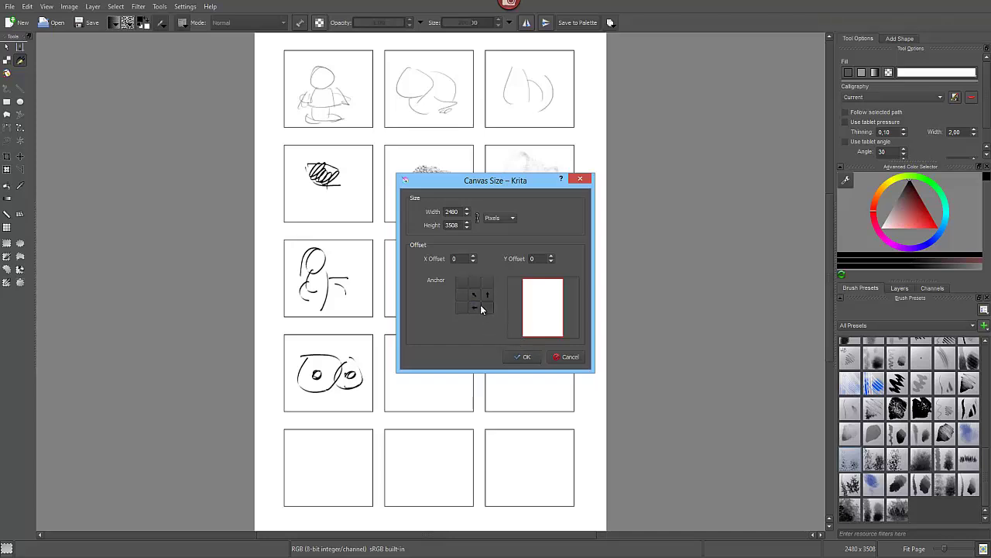
{"action": "left_click", "coordinate": [462, 281]}
{"action": "left_click", "coordinate": [525, 357]}
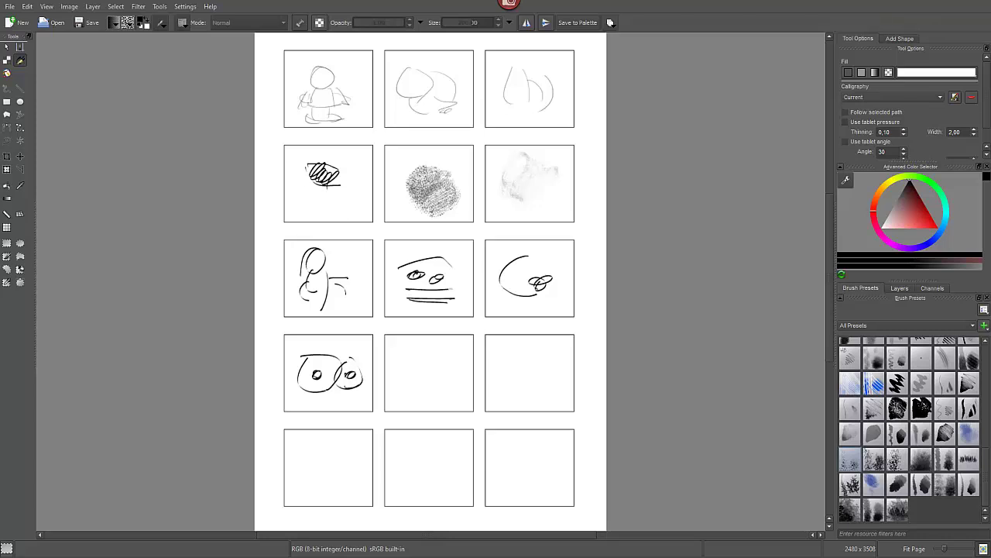
- View the current layer's histogram and close it
{"action": "left_click", "coordinate": [92, 6]}
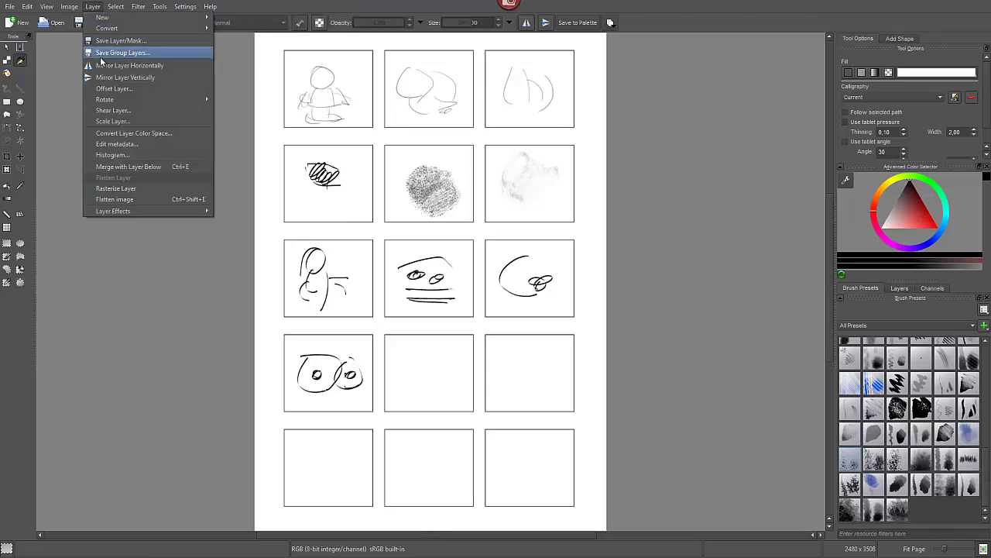
{"action": "left_click", "coordinate": [112, 155]}
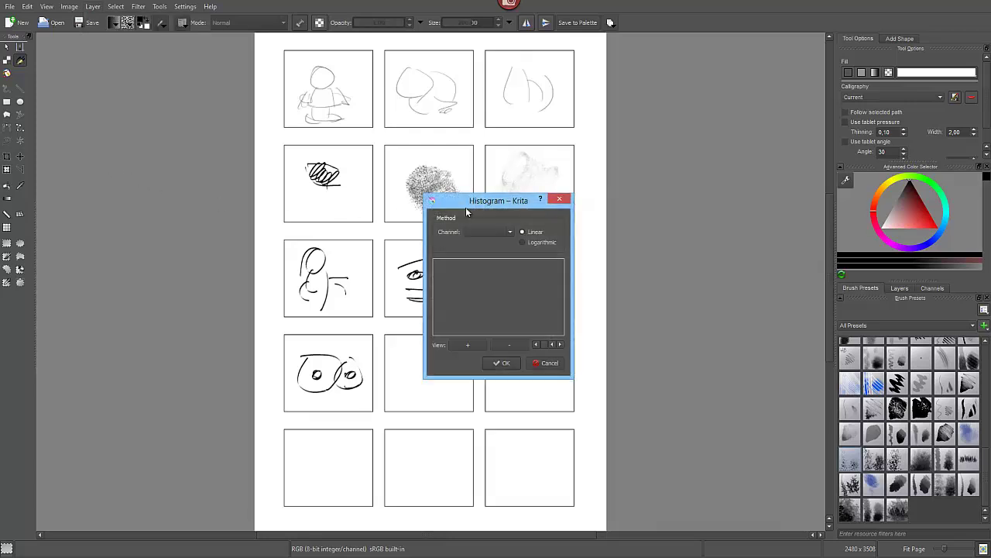
{"action": "left_click", "coordinate": [561, 199]}
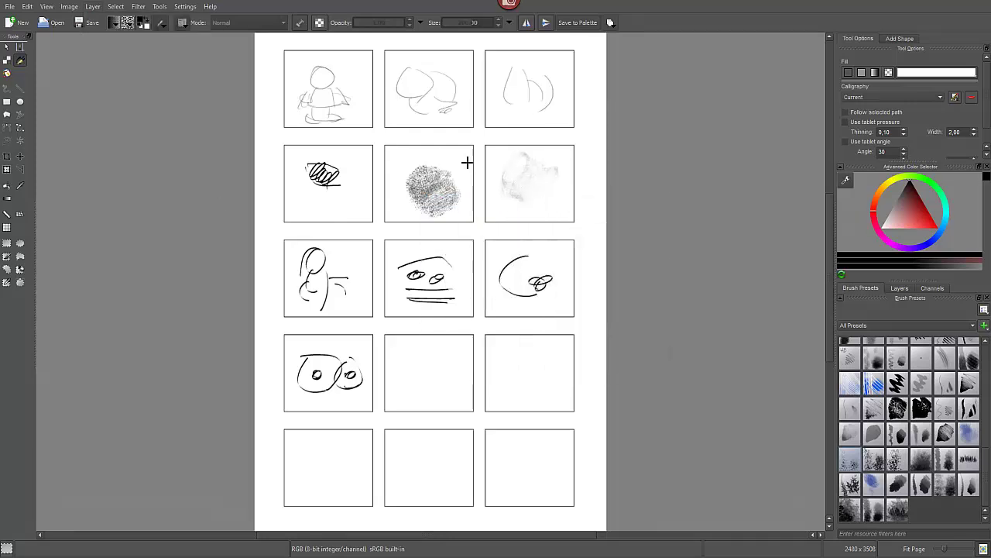
{"action": "left_click", "coordinate": [159, 6]}
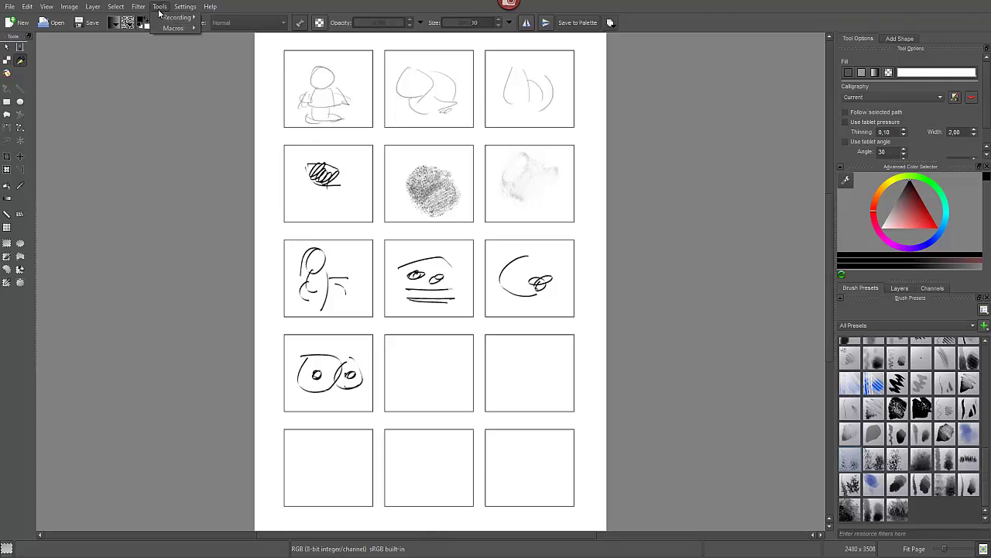
{"action": "mouse_move", "coordinate": [161, 19]}
{"action": "mouse_move", "coordinate": [138, 7]}
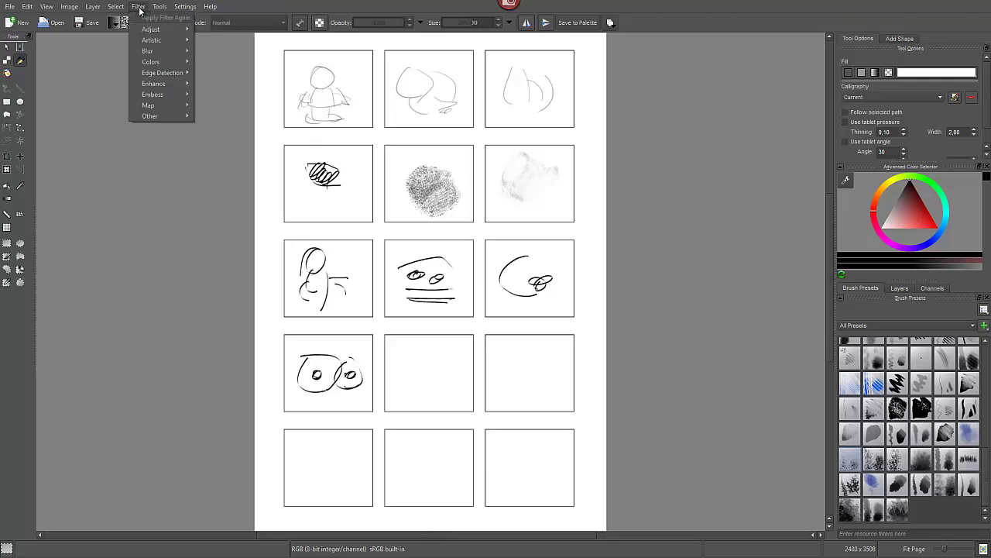
{"action": "mouse_move", "coordinate": [142, 33]}
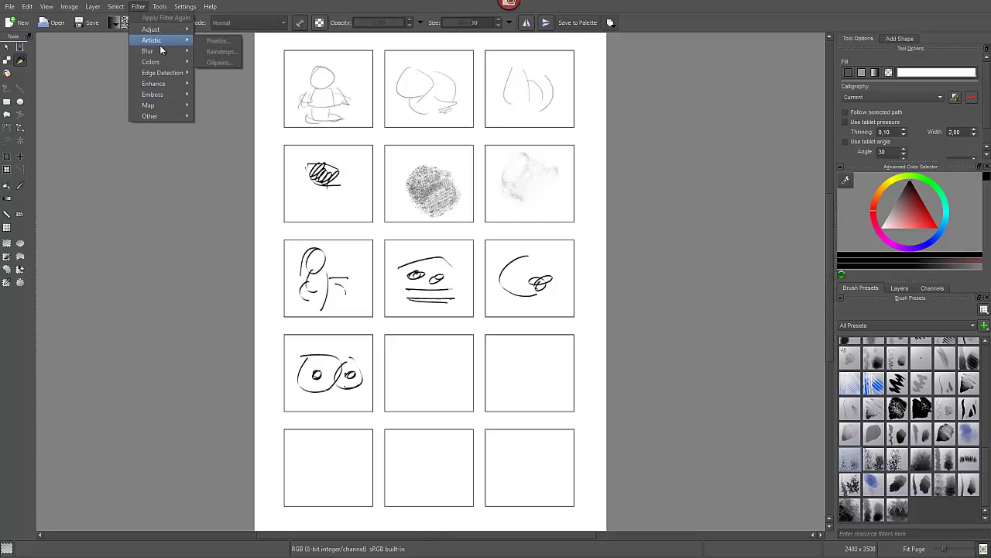
{"action": "mouse_move", "coordinate": [156, 64]}
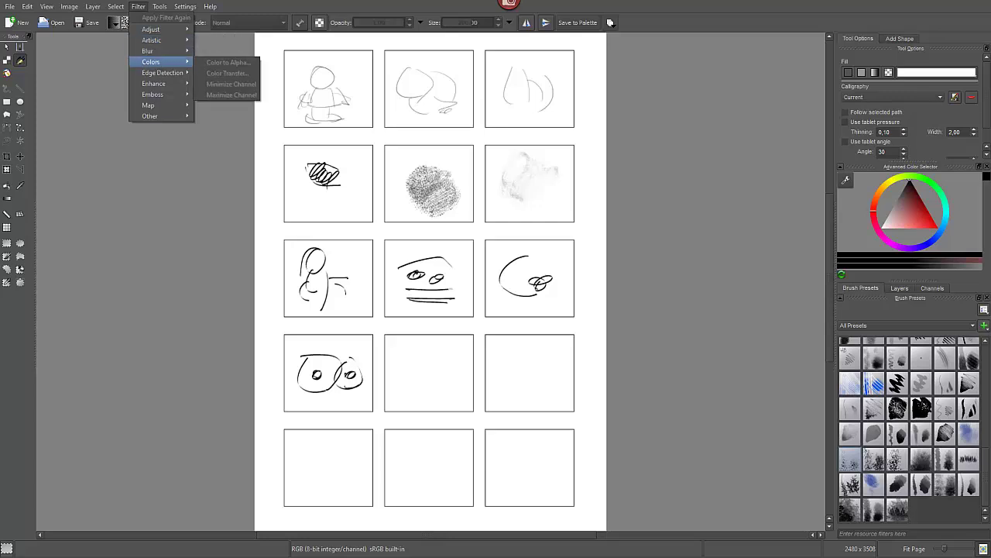
- Choose a fine pencil brush preset of size 6.40 and draw crossing straight lines with the Line tool in the fourth row's middle panel
{"action": "left_click", "coordinate": [12, 88]}
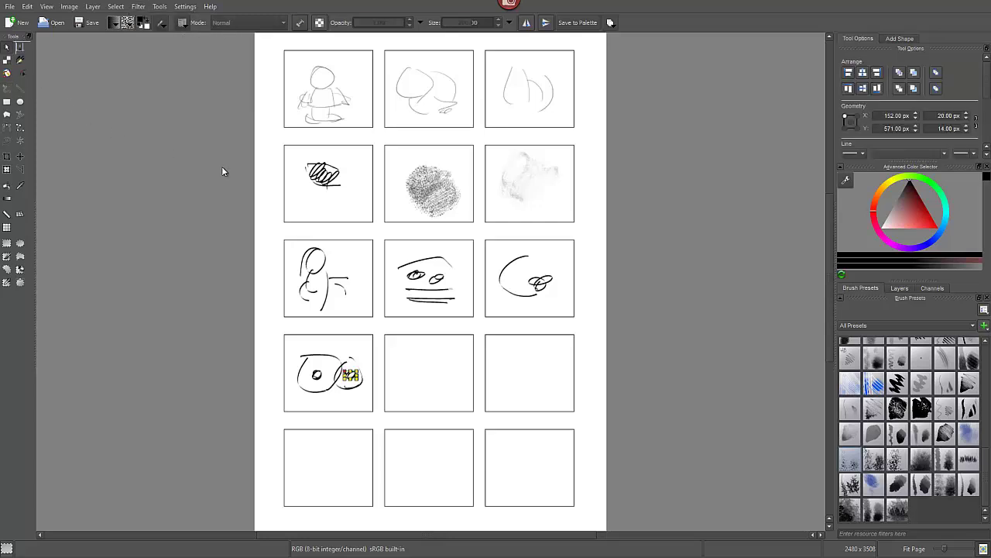
{"action": "left_click_drag", "start_coordinate": [420, 354], "coordinate": [431, 394]}
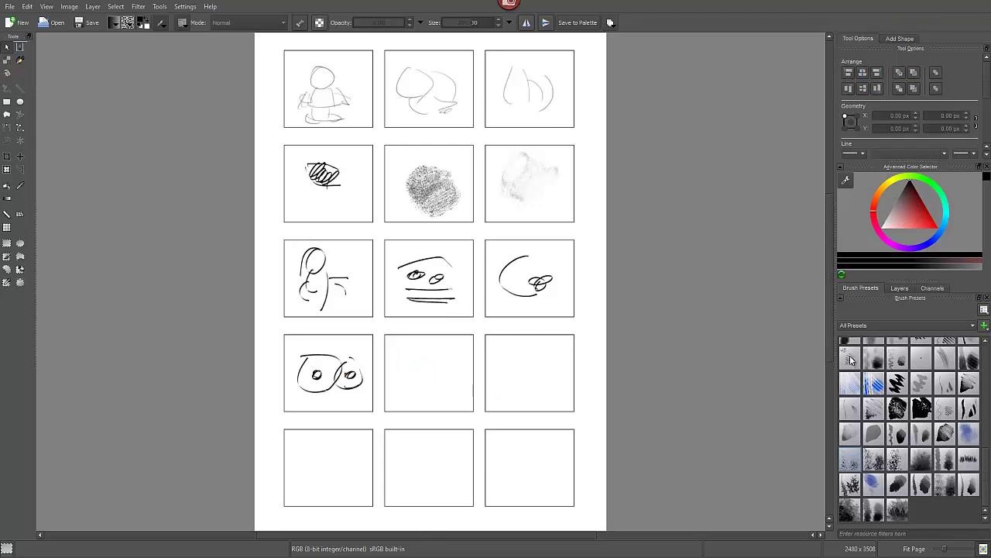
{"action": "left_click", "coordinate": [849, 357]}
{"action": "mouse_move", "coordinate": [420, 351]}
{"action": "left_mouse_down"}
{"action": "mouse_move", "coordinate": [408, 387]}
{"action": "mouse_move", "coordinate": [413, 380]}
{"action": "left_mouse_up"}
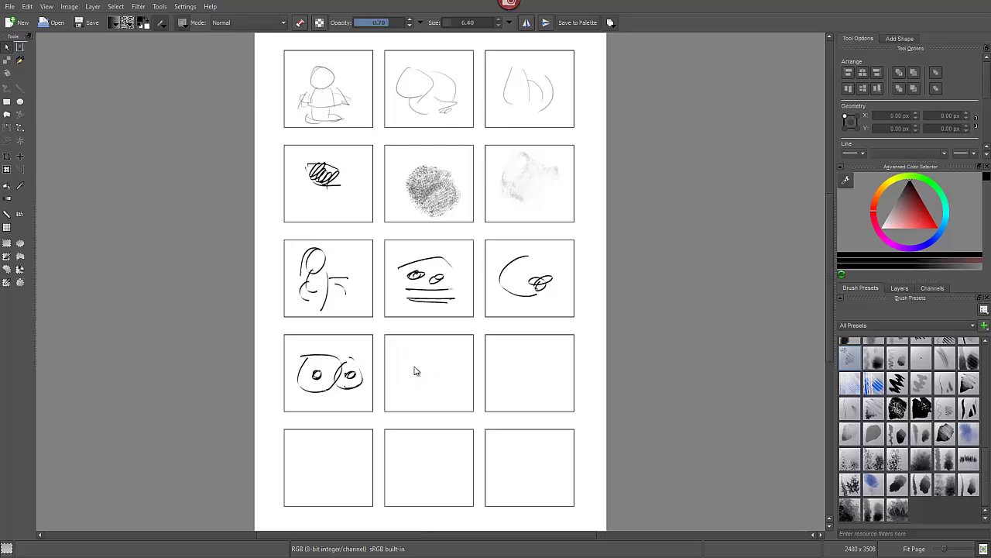
{"action": "left_click", "coordinate": [21, 89]}
{"action": "left_click_drag", "start_coordinate": [409, 348], "coordinate": [459, 387]}
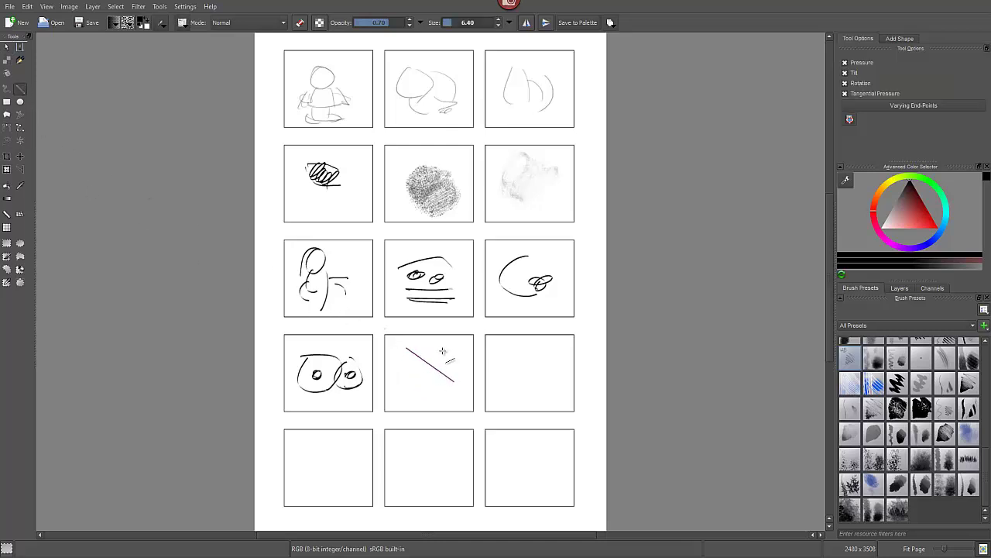
{"action": "mouse_move", "coordinate": [449, 343]}
{"action": "left_mouse_down"}
{"action": "mouse_move", "coordinate": [404, 391]}
{"action": "mouse_move", "coordinate": [451, 399]}
{"action": "left_mouse_up"}
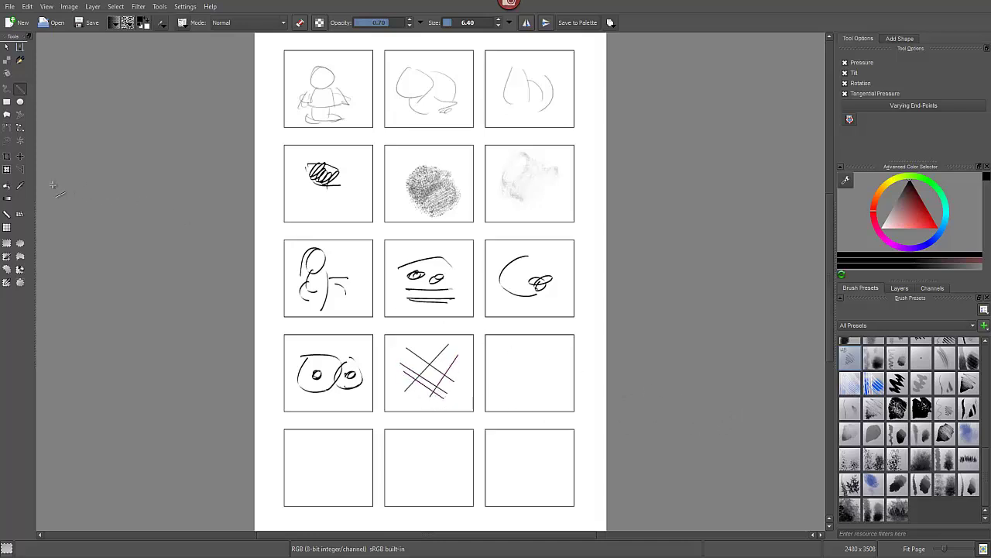
- Pick a red foreground color and draw a rounded calligraphy doodle in the fourth row's third panel
{"action": "left_click", "coordinate": [7, 188]}
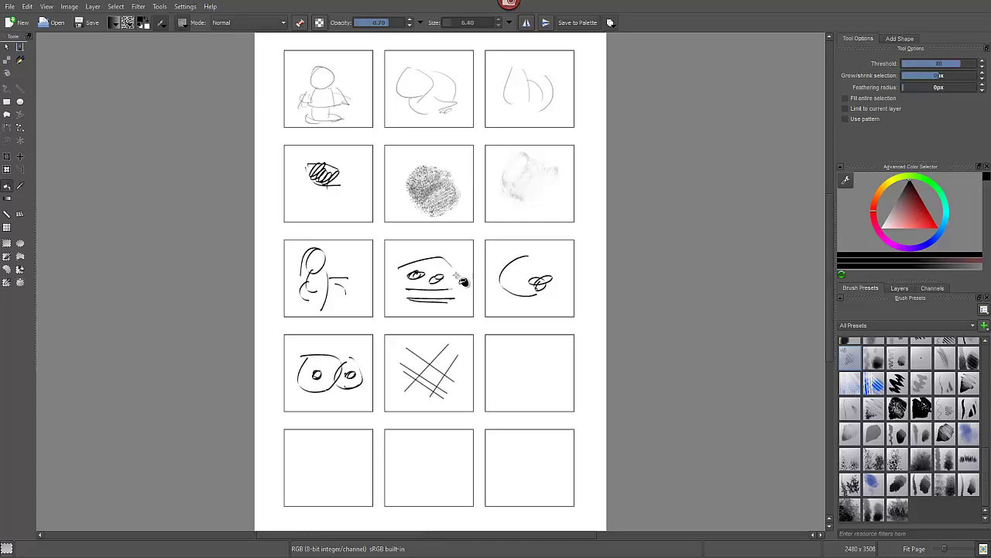
{"action": "left_click", "coordinate": [918, 221]}
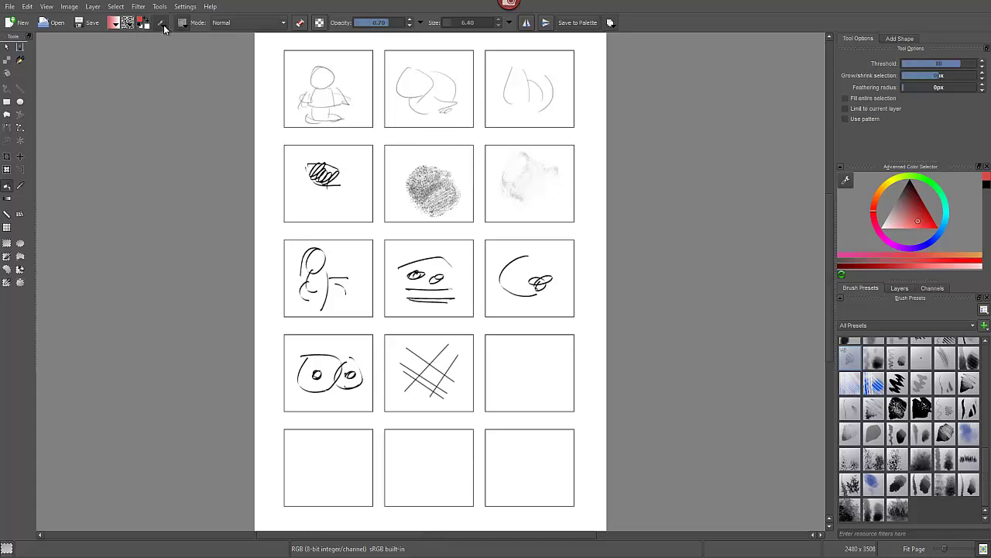
{"action": "left_click", "coordinate": [20, 61]}
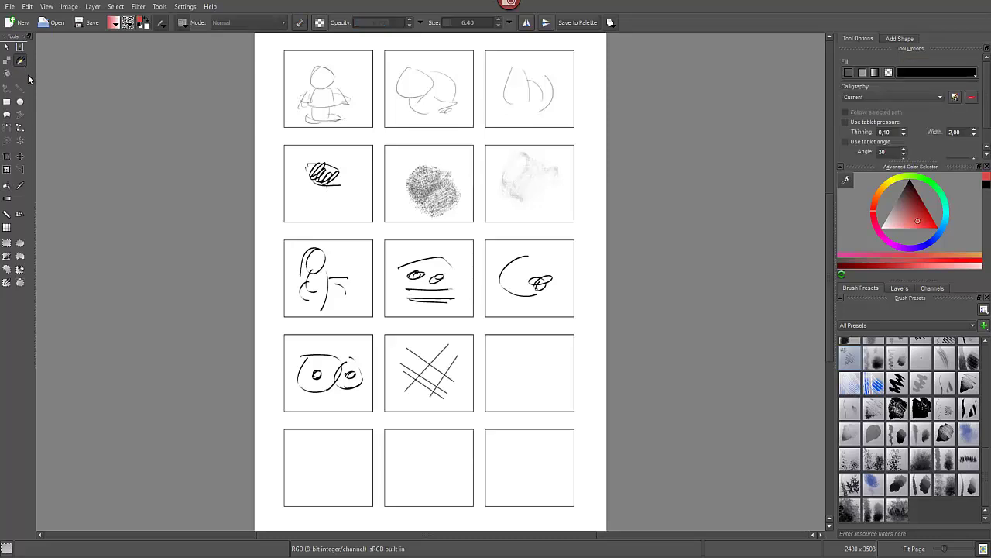
{"action": "mouse_move", "coordinate": [530, 347]}
{"action": "left_mouse_down"}
{"action": "mouse_move", "coordinate": [535, 397]}
{"action": "mouse_move", "coordinate": [533, 372]}
{"action": "mouse_move", "coordinate": [540, 385]}
{"action": "left_mouse_up"}
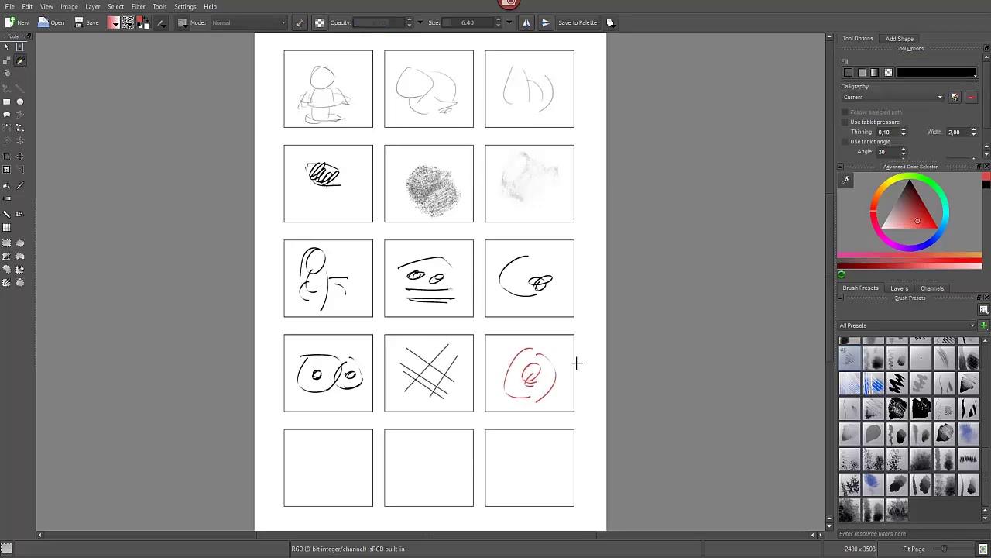
- Change the color to blue and draw a small calligraphy figure and a curved doodle in the last row's first and second panels
{"action": "left_click", "coordinate": [936, 234]}
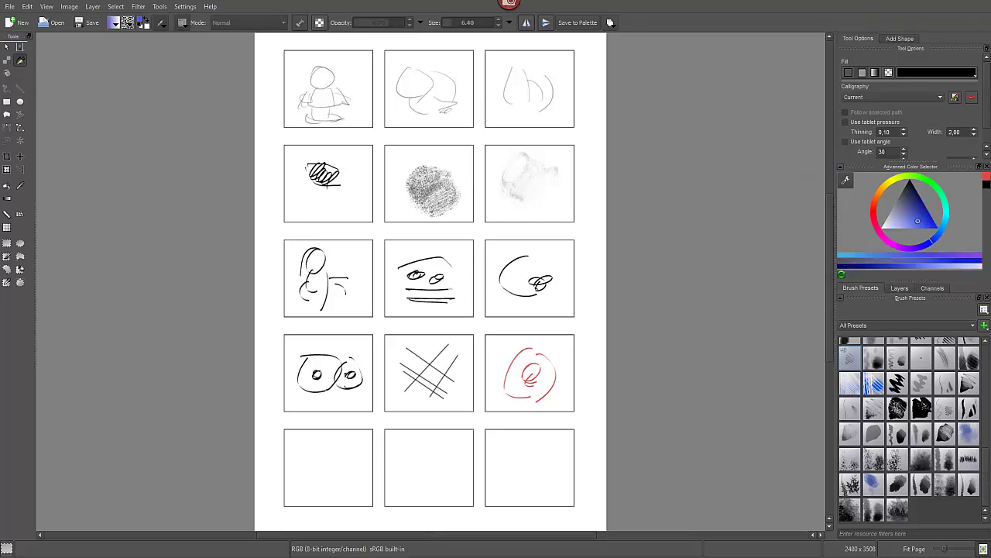
{"action": "mouse_move", "coordinate": [317, 444]}
{"action": "left_mouse_down"}
{"action": "mouse_move", "coordinate": [331, 455]}
{"action": "mouse_move", "coordinate": [320, 484]}
{"action": "mouse_move", "coordinate": [299, 467]}
{"action": "mouse_move", "coordinate": [358, 459]}
{"action": "left_mouse_up"}
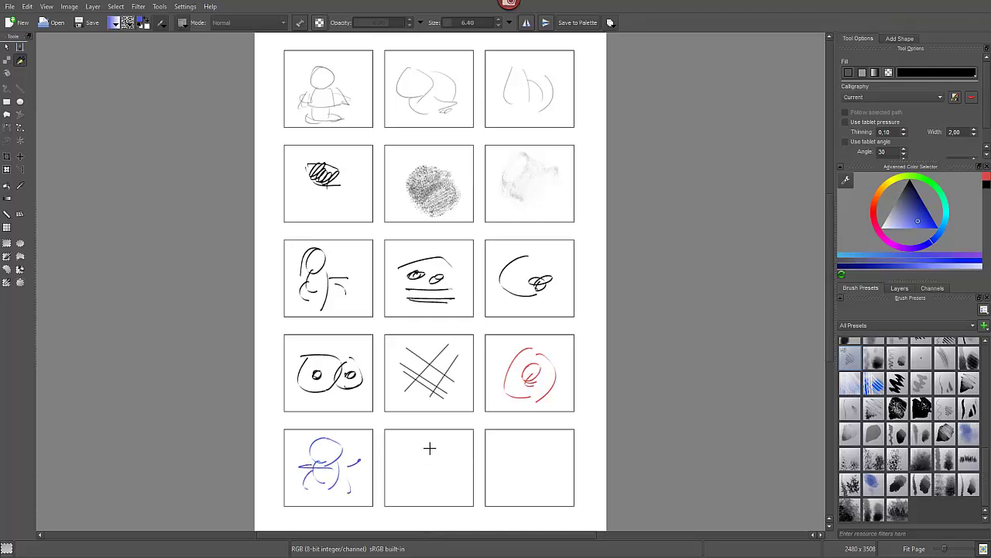
{"action": "mouse_move", "coordinate": [430, 448]}
{"action": "left_mouse_down"}
{"action": "mouse_move", "coordinate": [448, 467]}
{"action": "mouse_move", "coordinate": [442, 484]}
{"action": "left_mouse_up"}
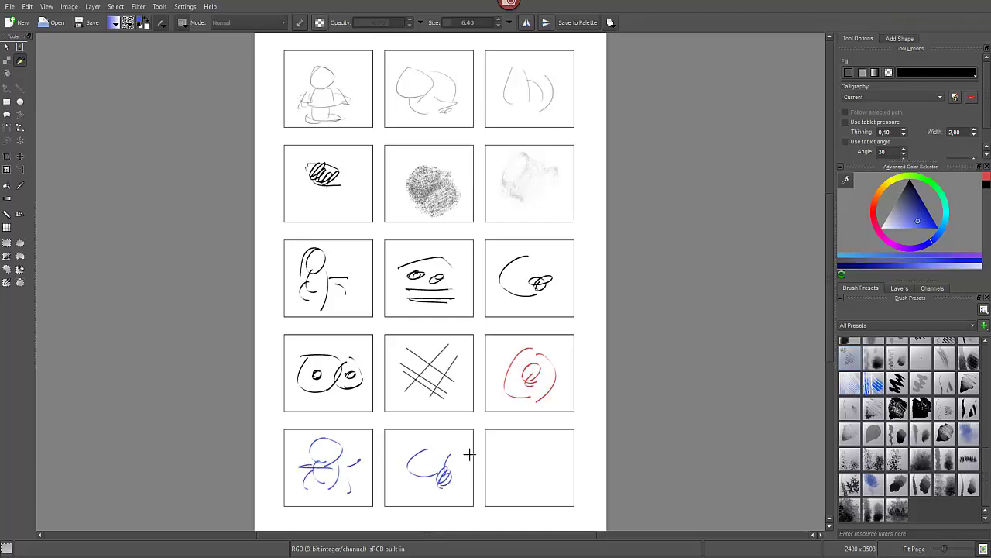
- Quit both open Krita windows, discarding the unsaved changes to the comic page and the Japanese manga template
{"action": "left_click", "coordinate": [10, 7]}
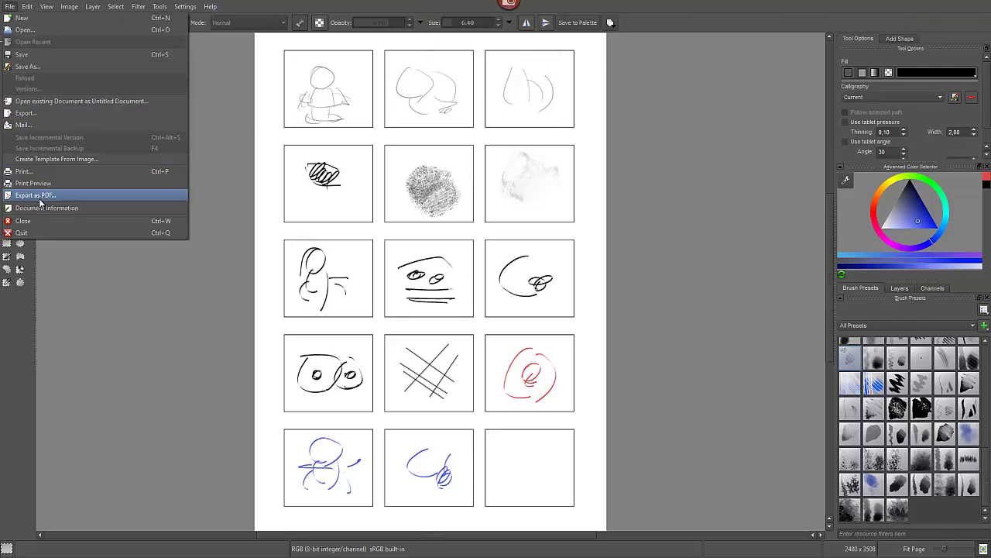
{"action": "left_click", "coordinate": [42, 232]}
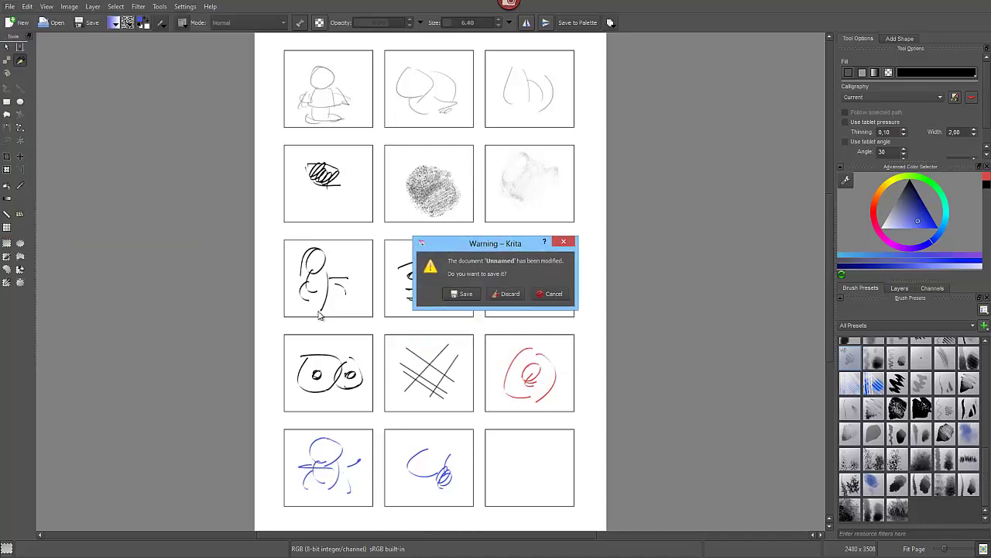
{"action": "left_click", "coordinate": [503, 308]}
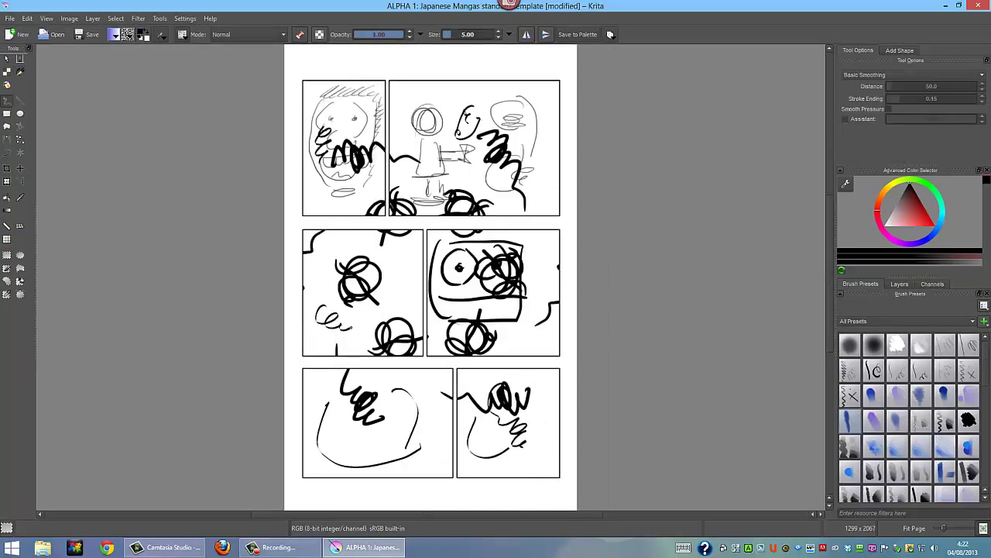
{"action": "left_click", "coordinate": [984, 6]}
{"action": "left_click", "coordinate": [550, 289]}
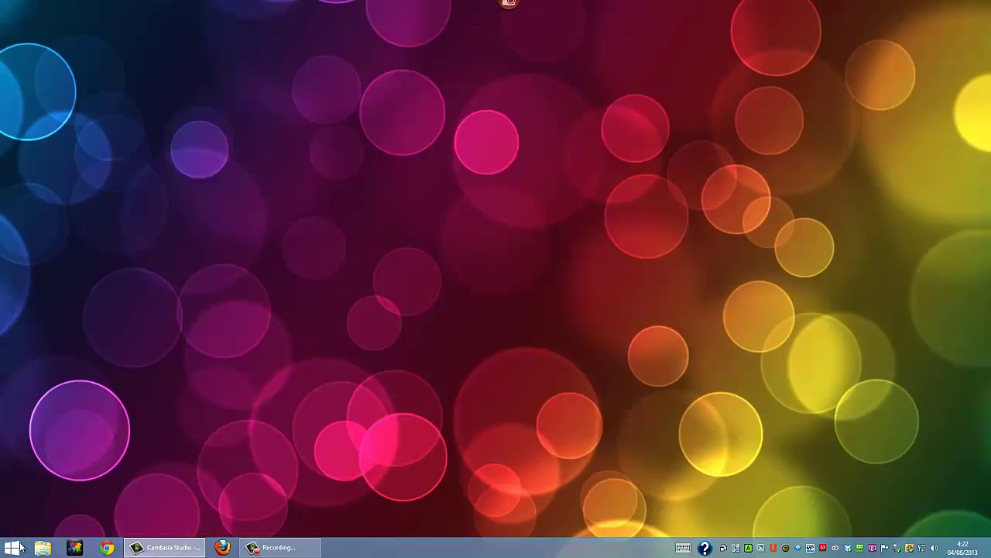
- Look through the installed programs for the Krita (64) folder and its Tools subfolder, closing the program list when done
{"action": "left_click", "coordinate": [21, 547]}
{"action": "left_click", "coordinate": [31, 504]}
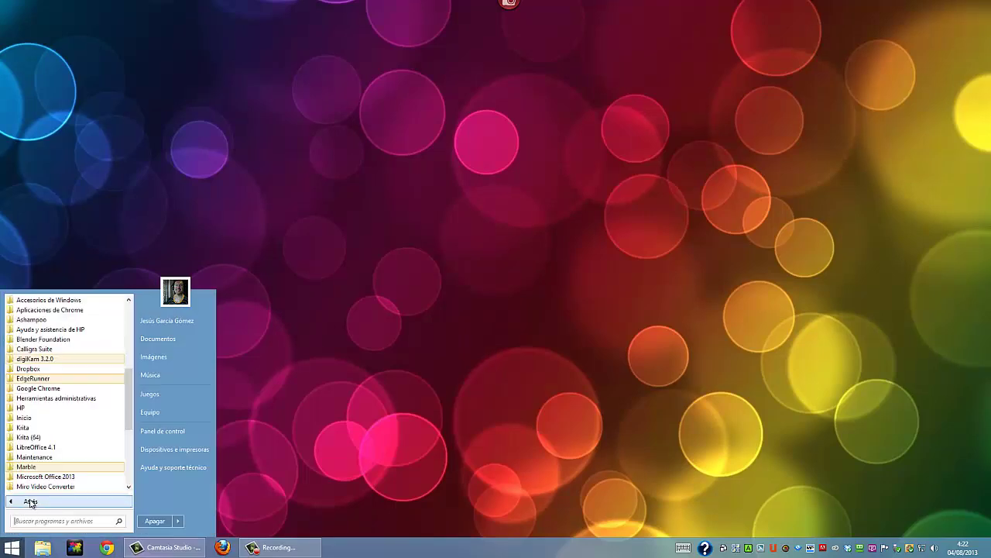
{"action": "left_click", "coordinate": [35, 438]}
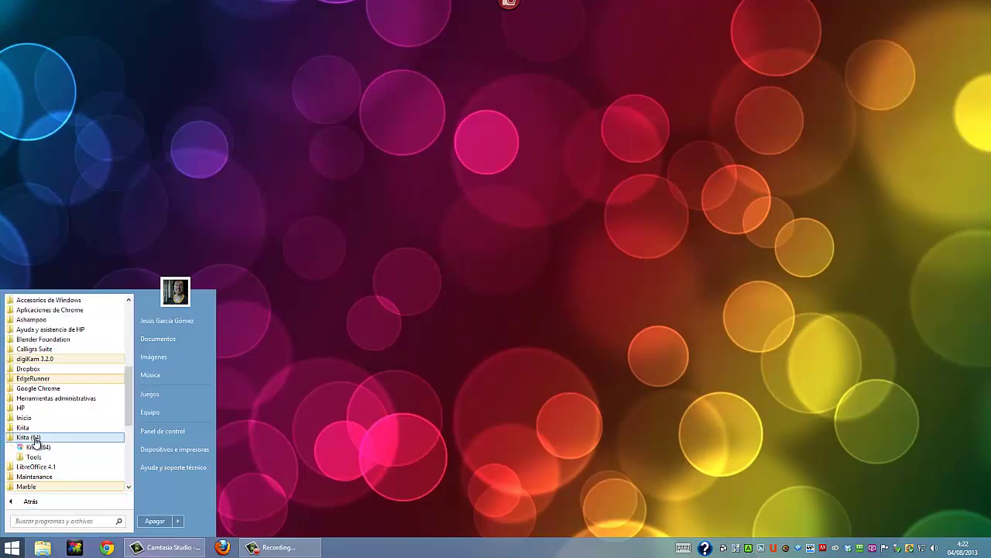
{"action": "left_click", "coordinate": [35, 456]}
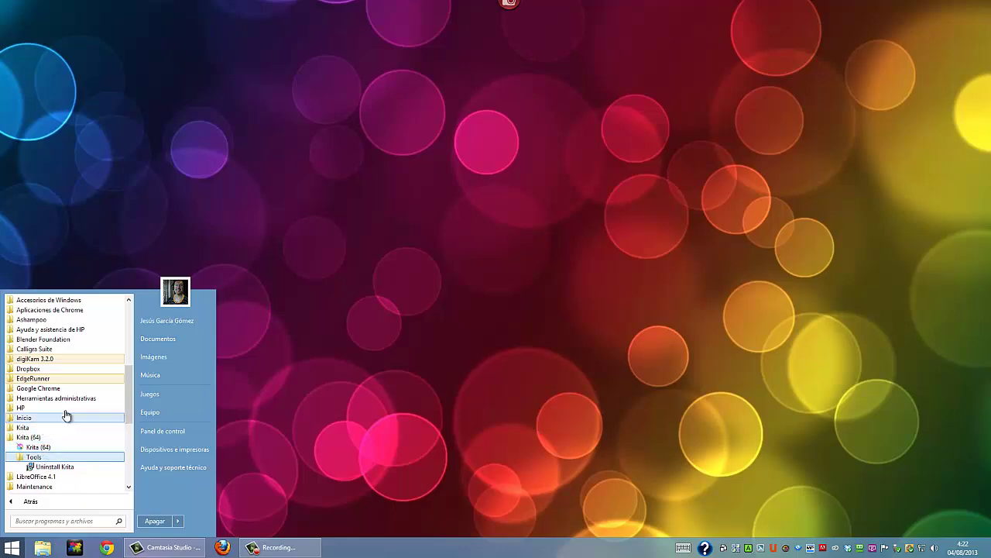
{"action": "left_click", "coordinate": [298, 399]}
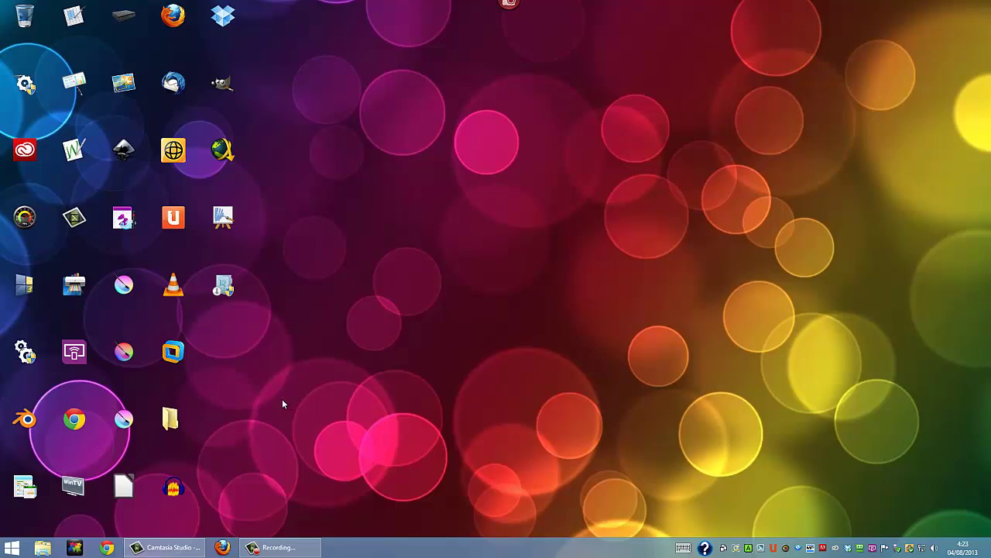
{"action": "double_click", "coordinate": [280, 440]}
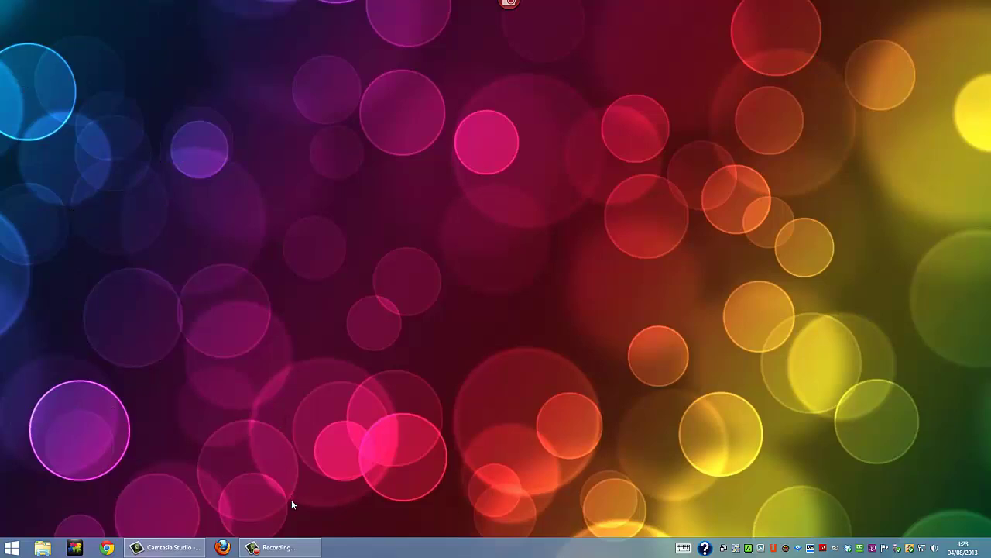
{"action": "left_click", "coordinate": [287, 550]}
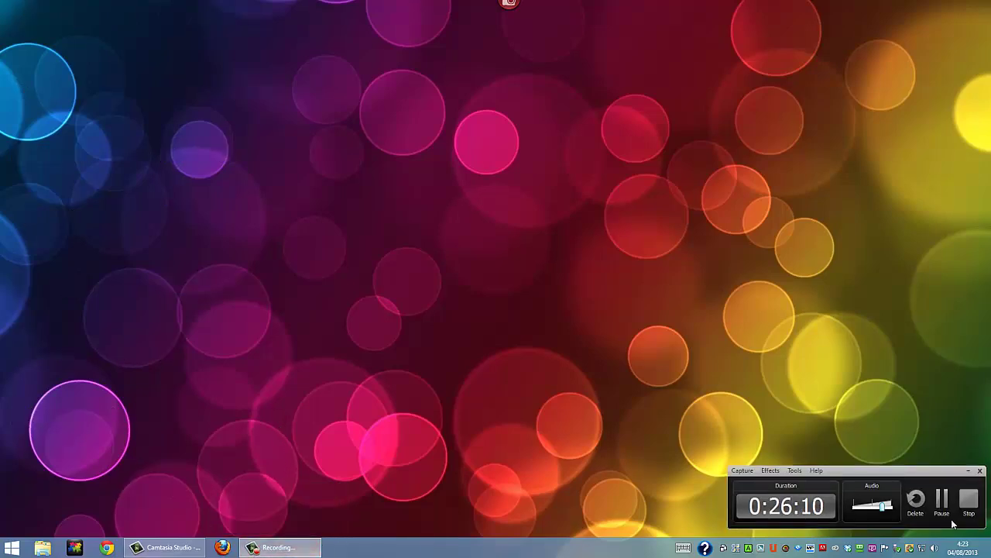